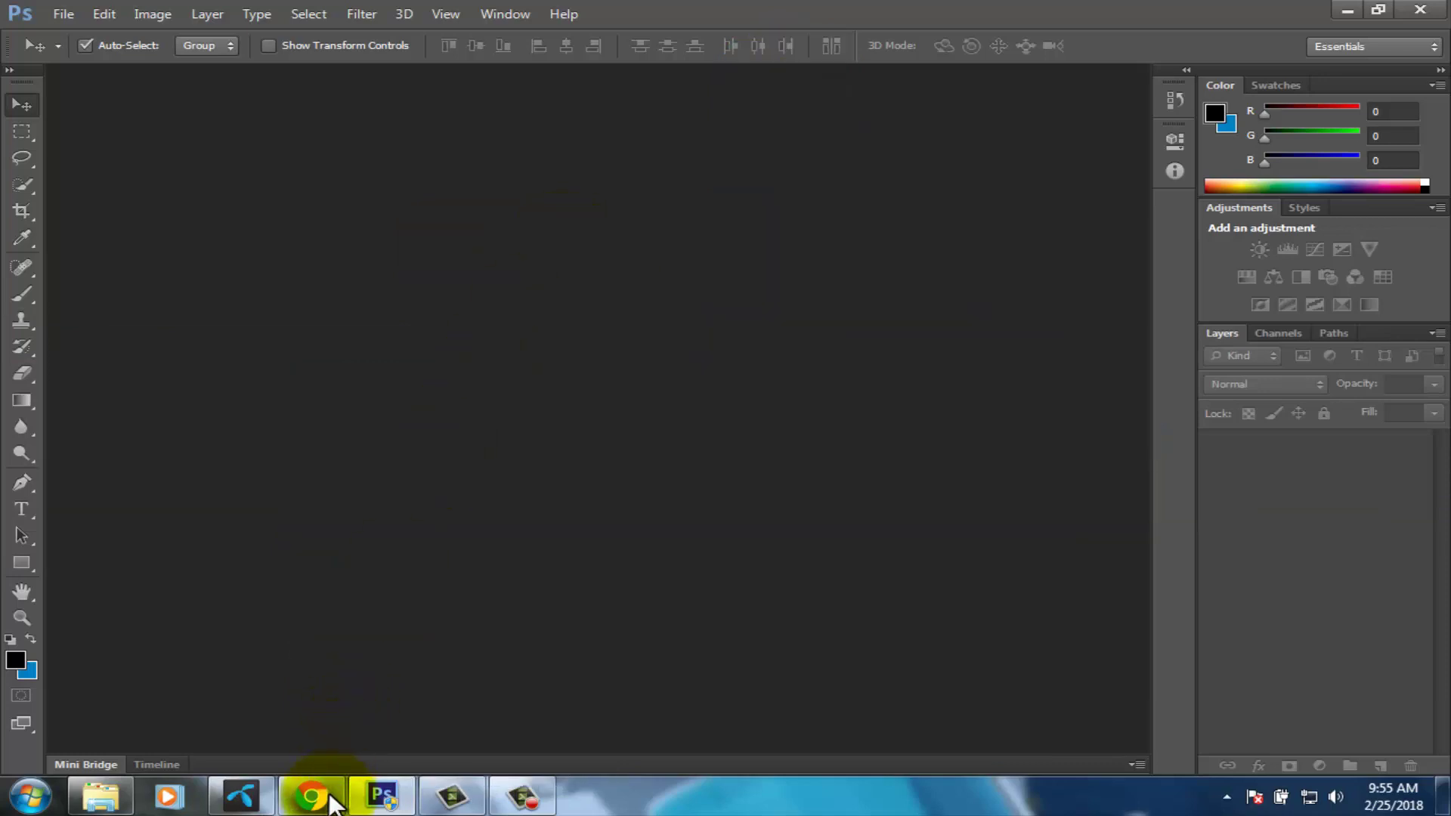
Search Google in Chrome for 'free youtube thumbnails background'.
left_click(325, 796)
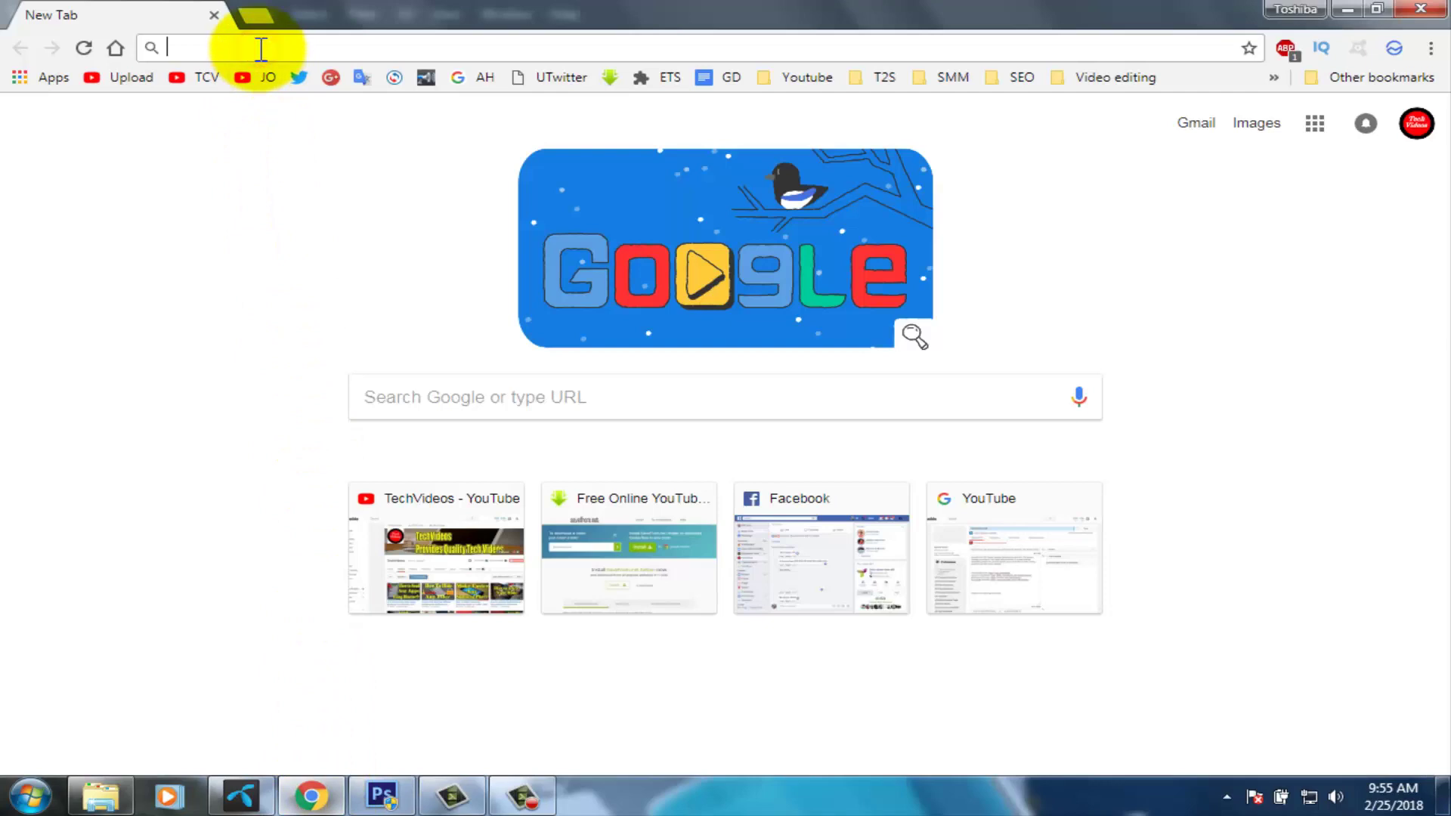
type("free youtub")
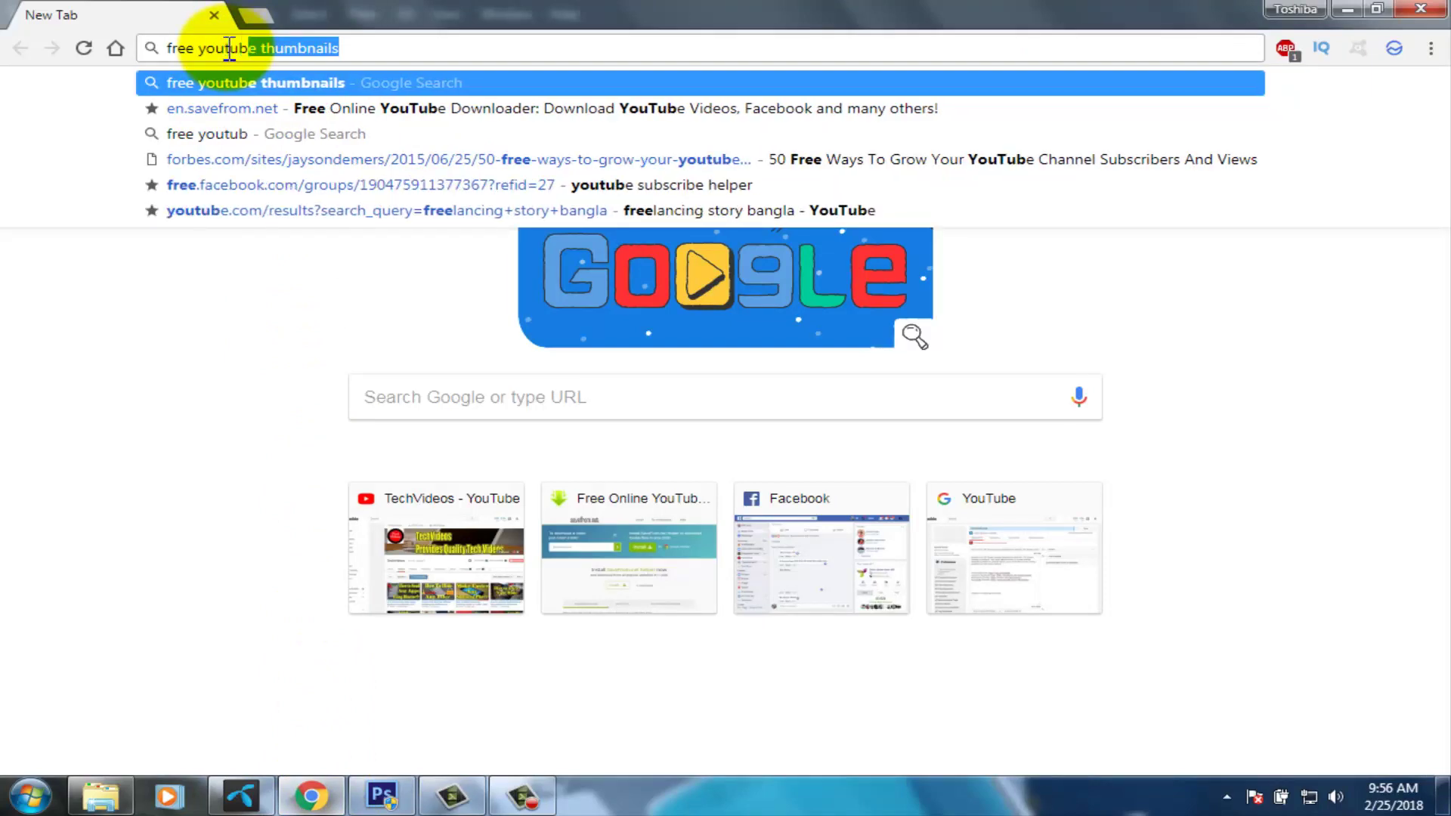
type("e thu")
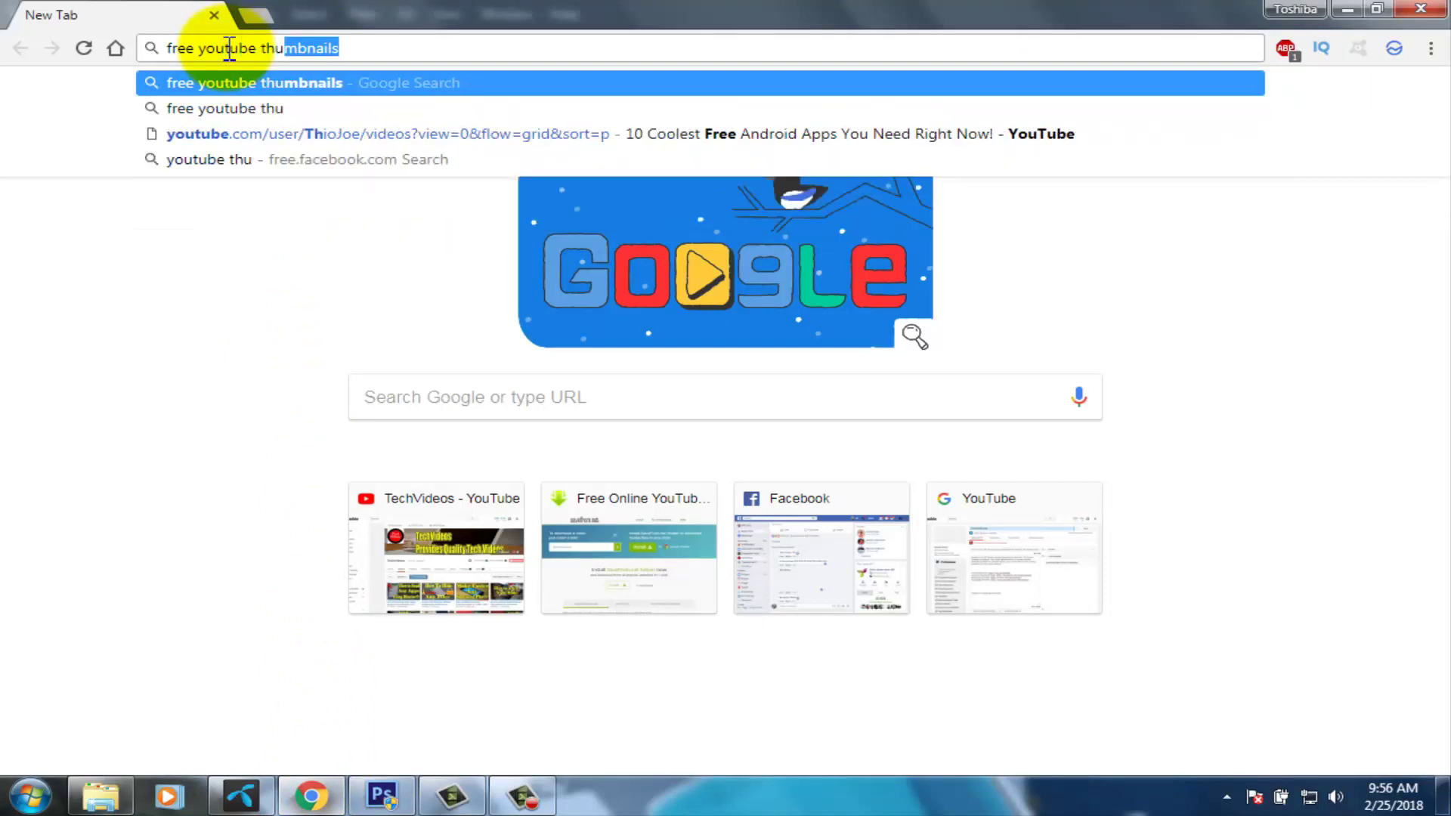
type("mbnails b")
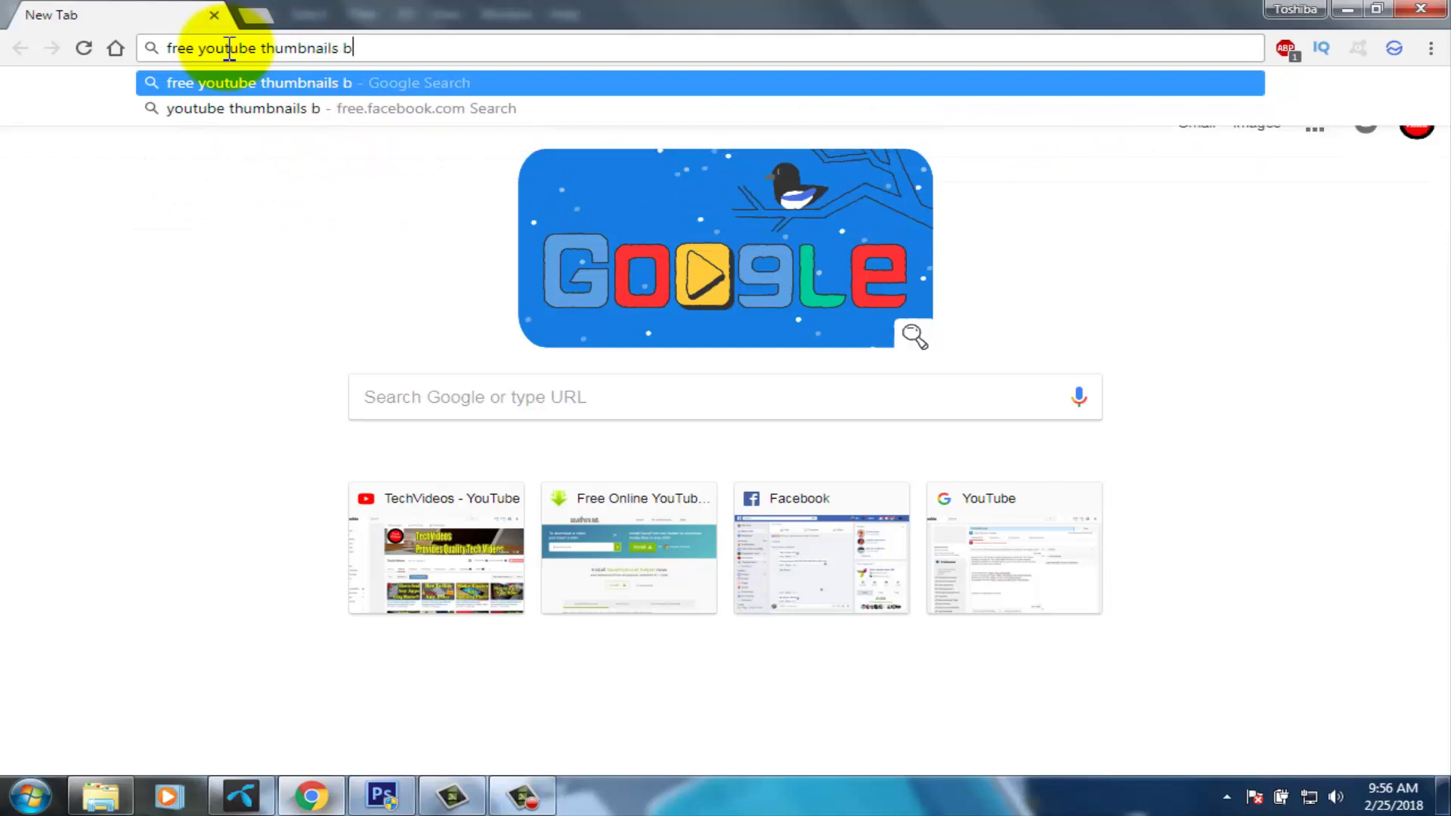
type("ackground")
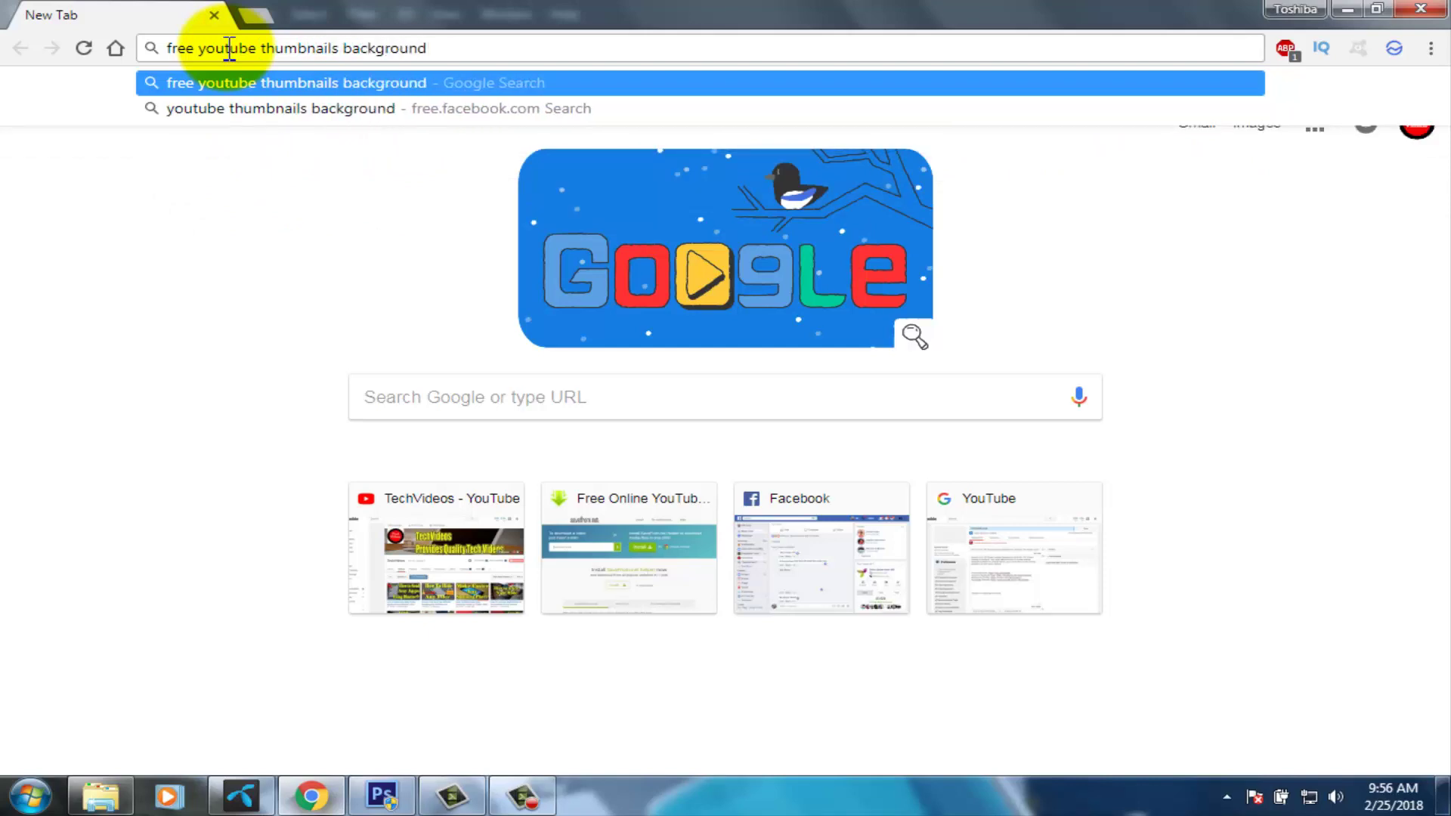
key("Return")
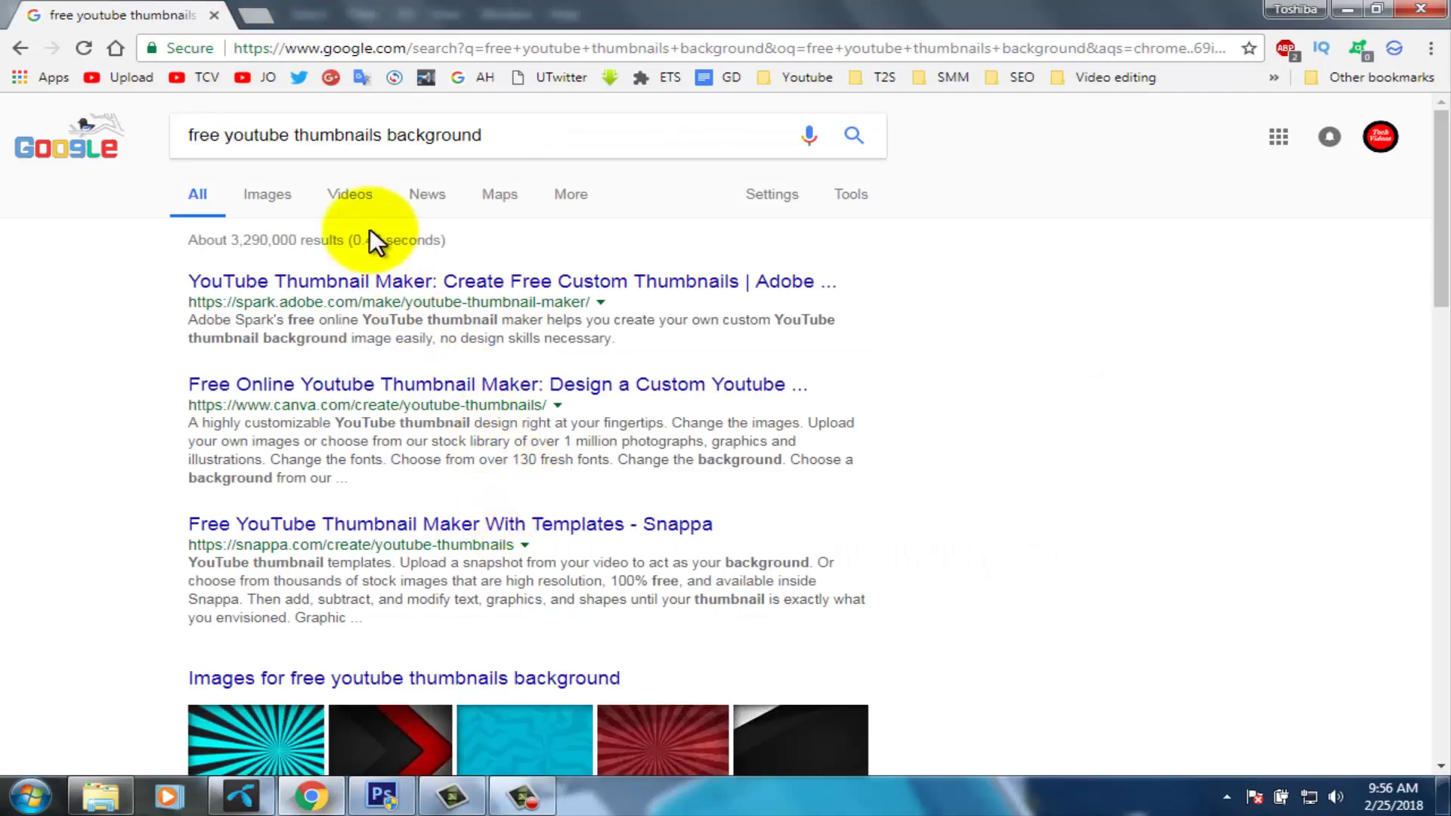
Switch to image results and browse the background thumbnails.
left_click(288, 194)
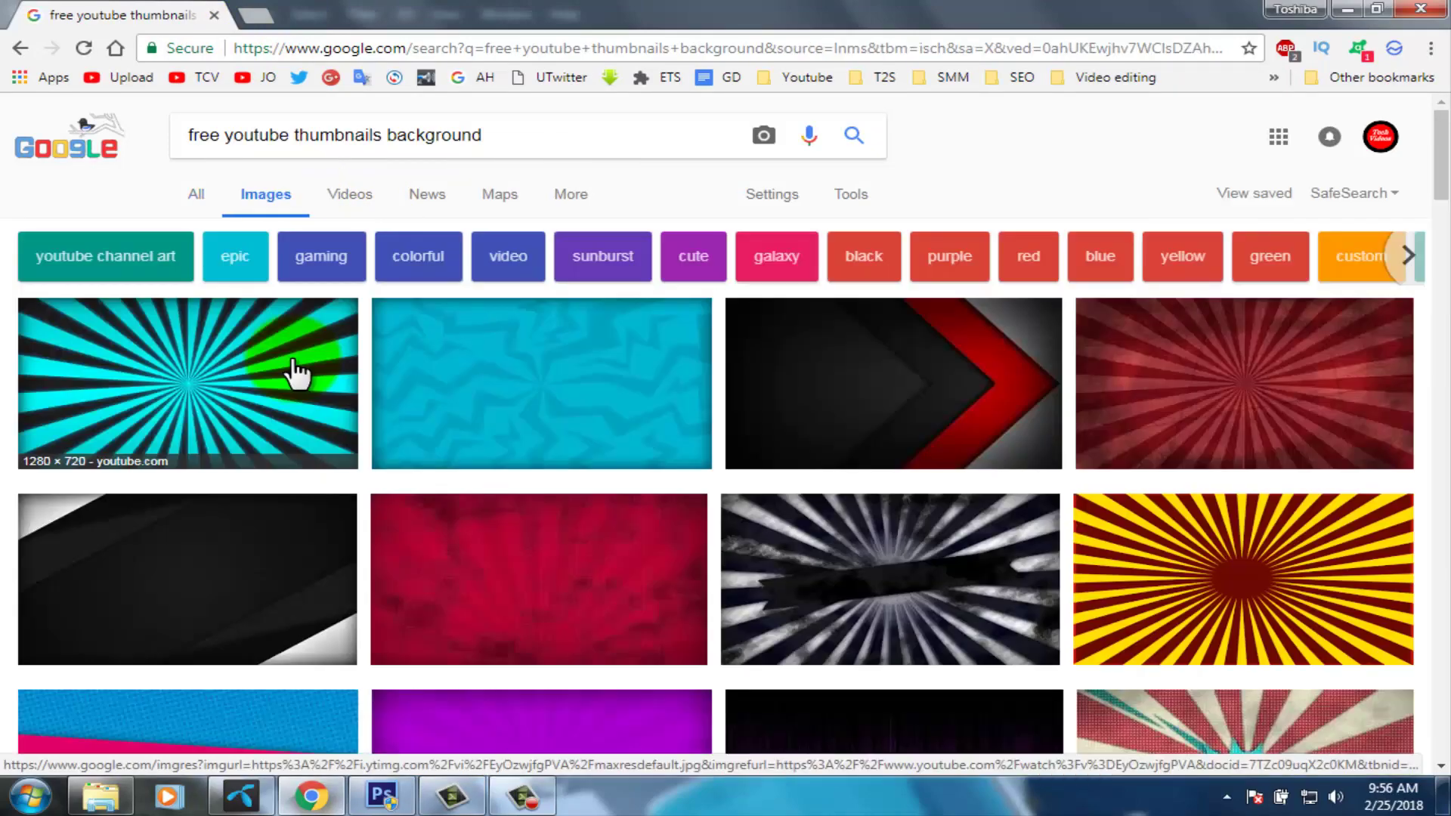
scroll(297, 373, "down", 1)
scroll(297, 373, "down", 3)
scroll(297, 373, "down", 4)
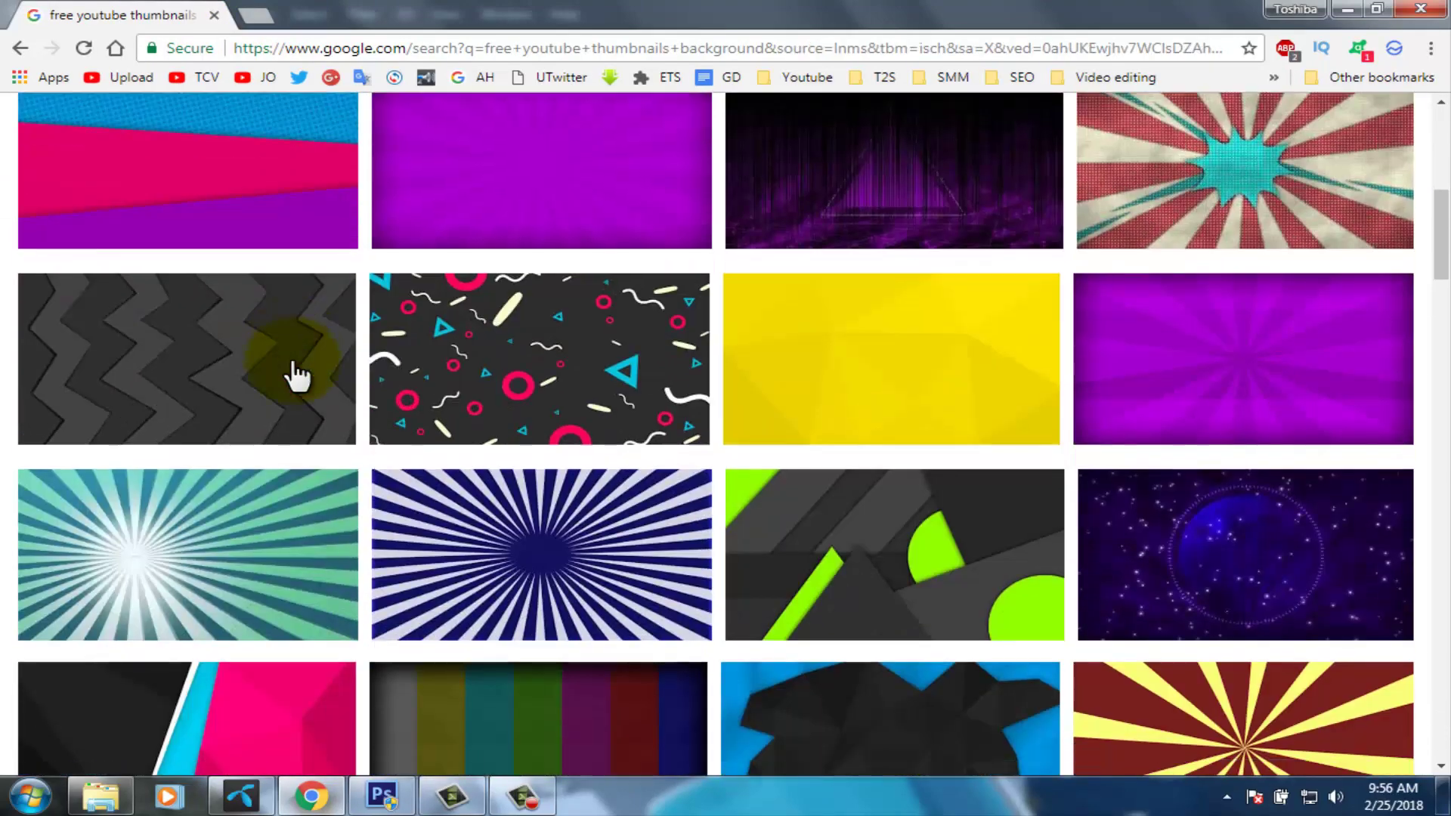
scroll(297, 374, "down", 3)
scroll(297, 375, "down", 1)
scroll(297, 382, "down", 1)
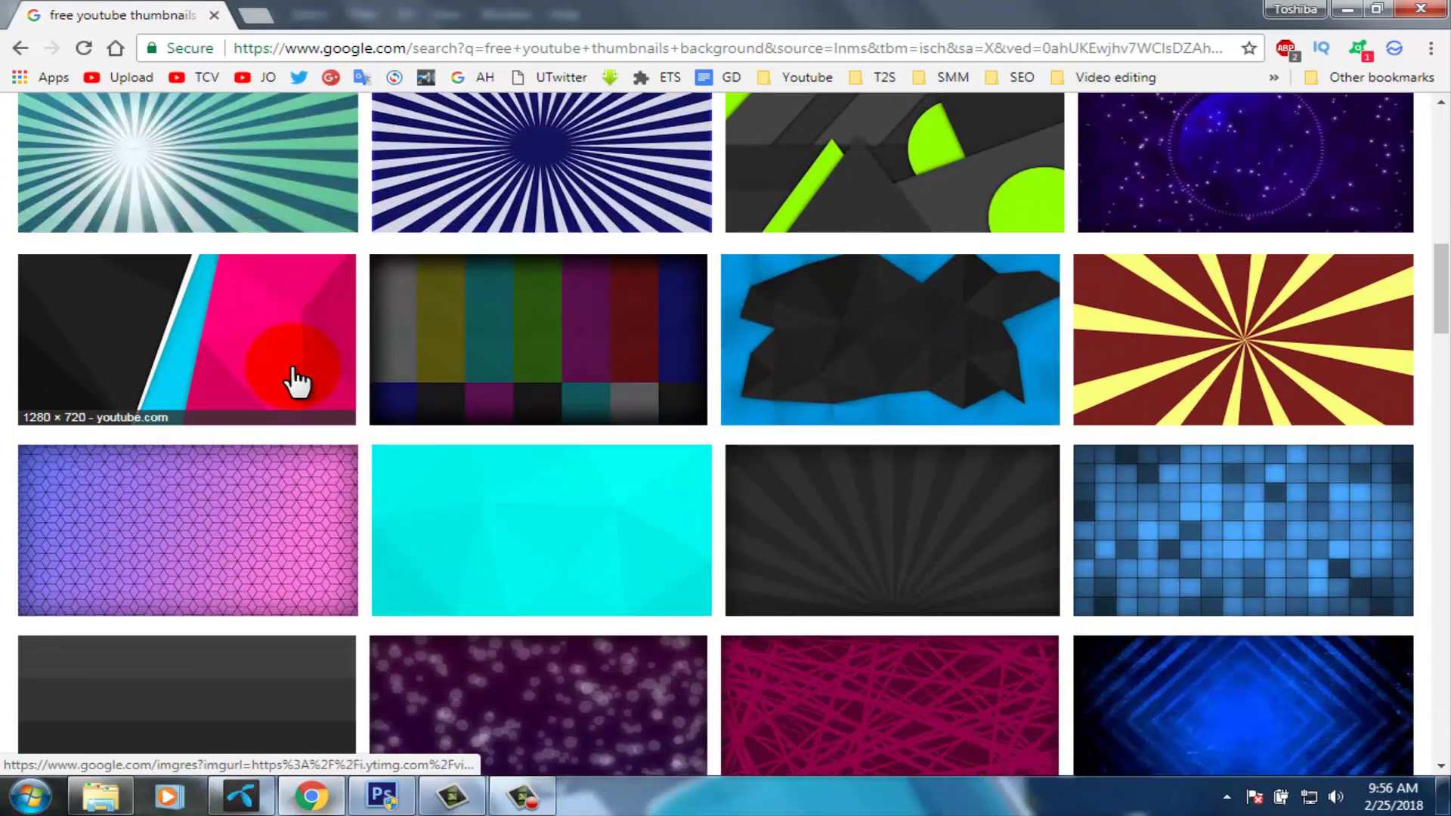
scroll(295, 378, "up", 3)
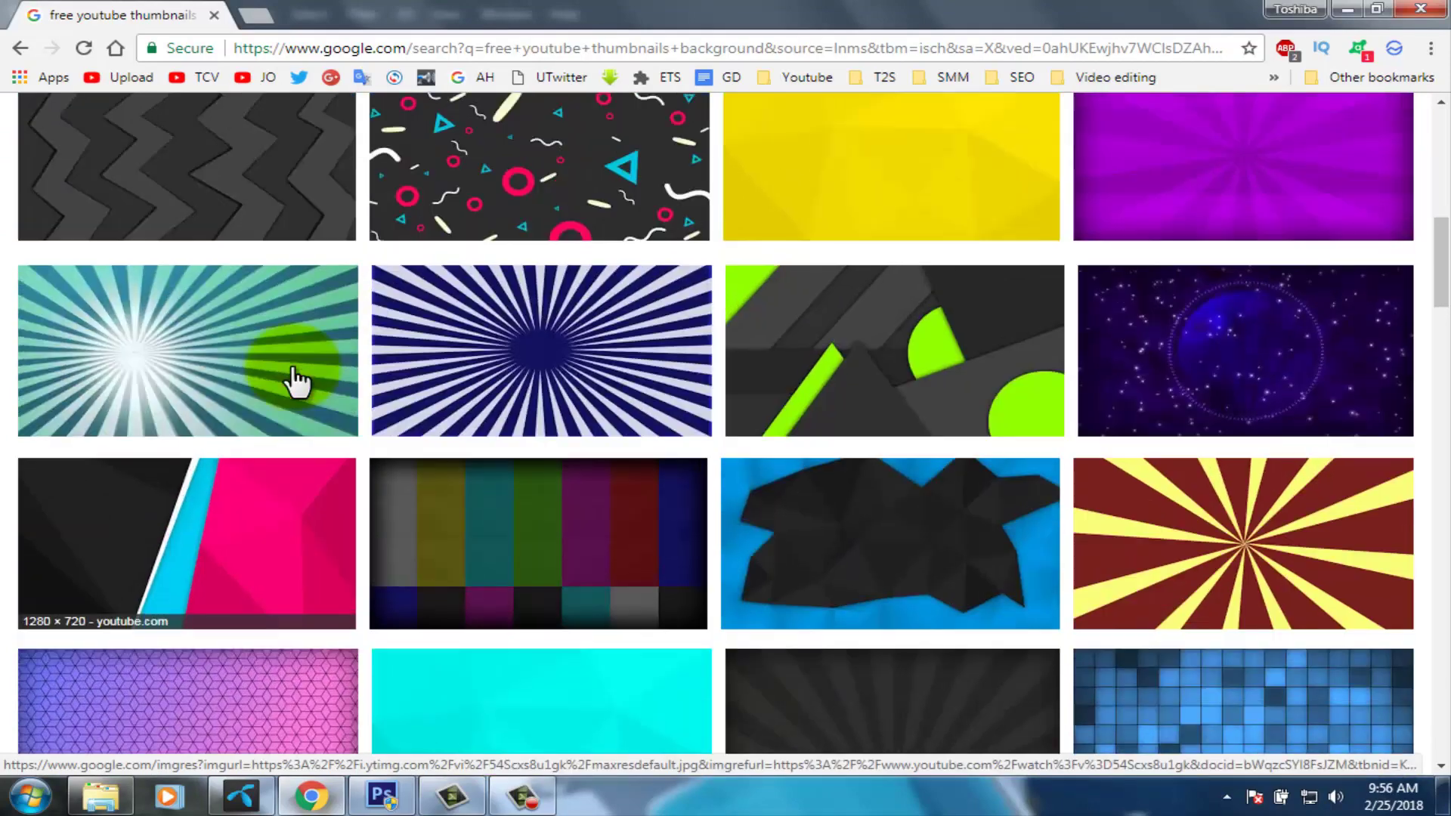
scroll(293, 379, "up", 9)
scroll(293, 379, "up", 3)
Open the red-and-black chevron background full-size in a new tab.
left_click(937, 372)
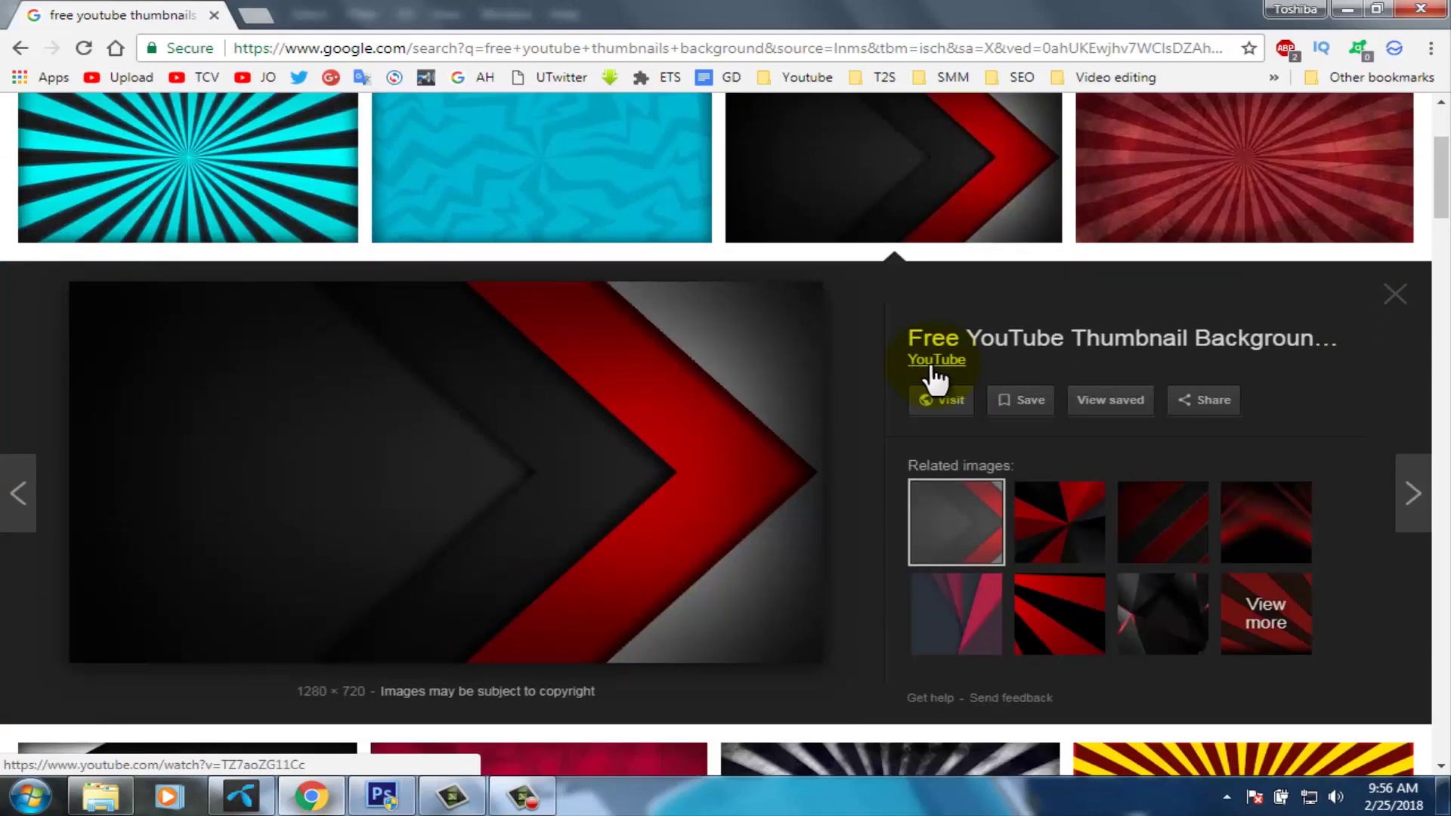
right_click(611, 402)
left_click(708, 553)
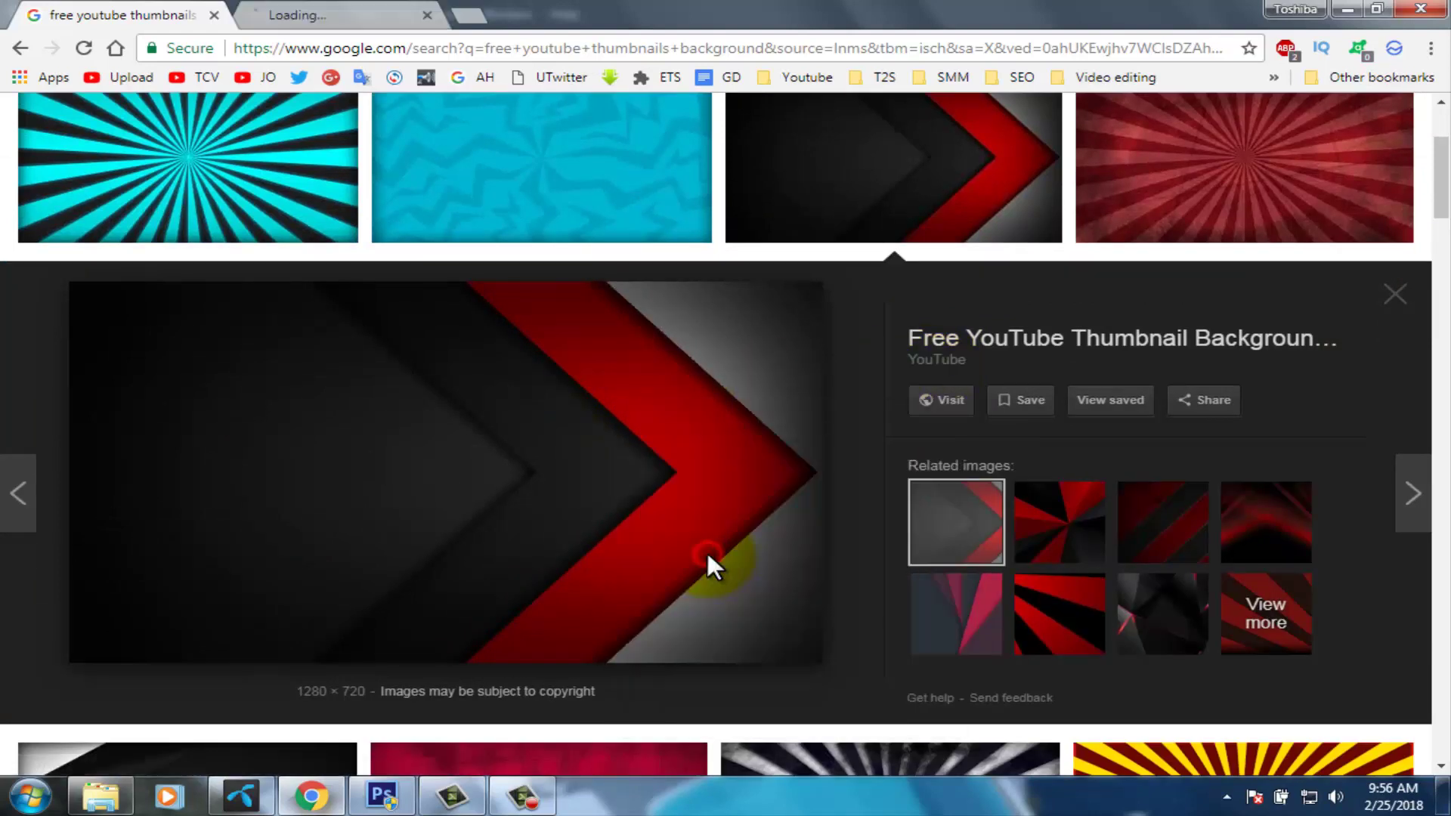
left_click(324, 11)
Save the image as maxresdefault.jpg, close its tab, and return to Photoshop.
right_click(456, 284)
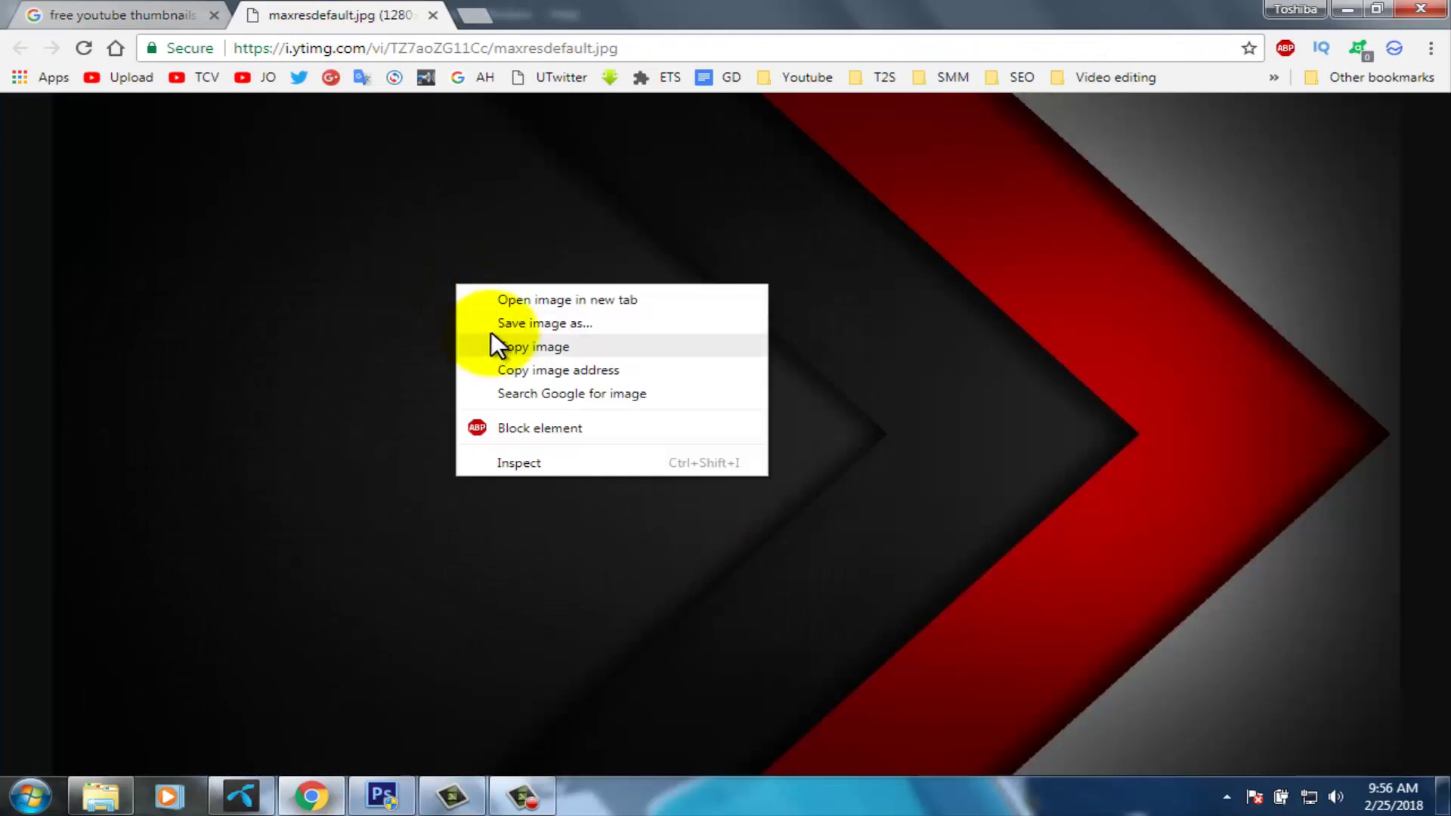
left_click(492, 324)
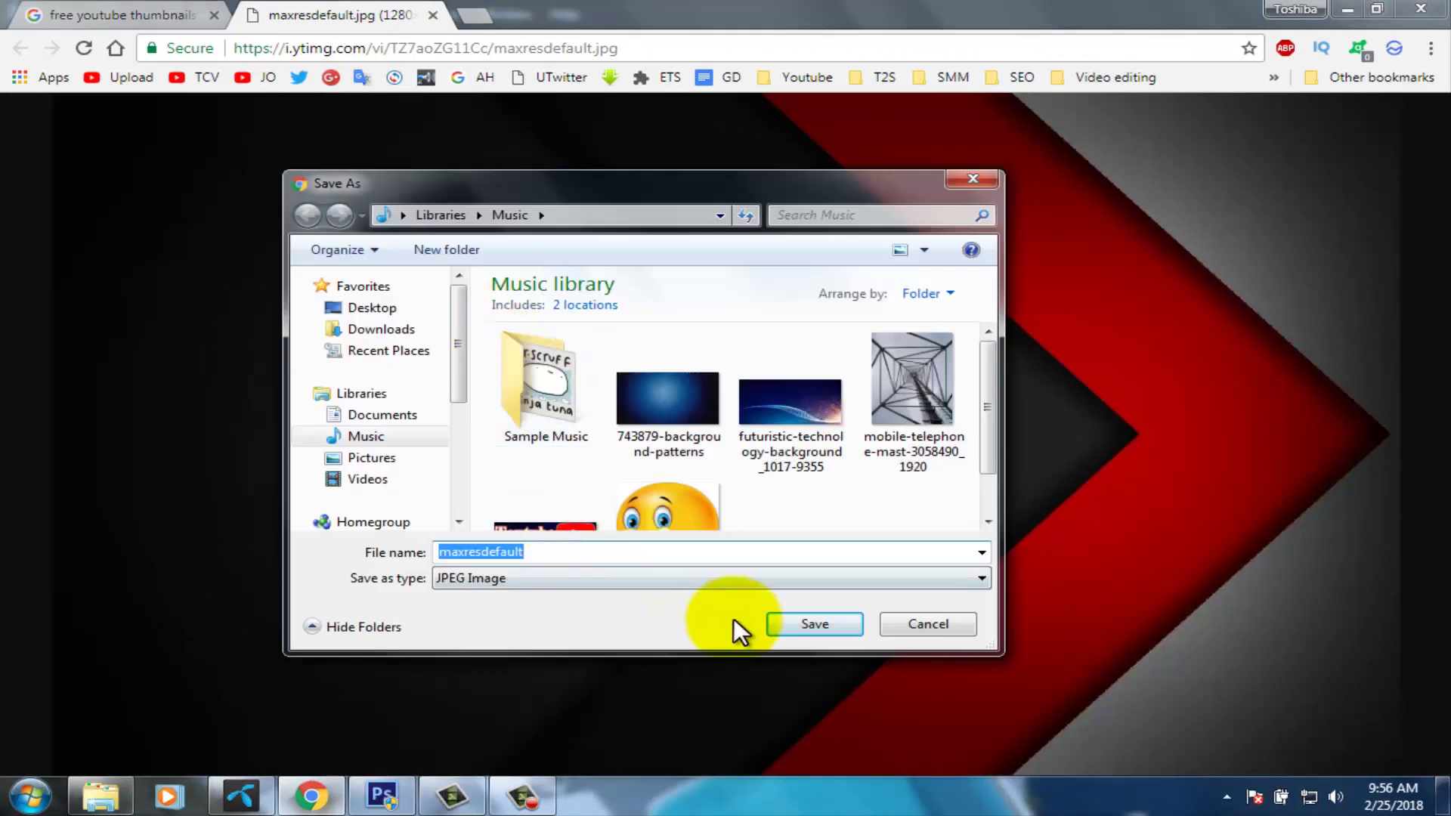
left_click(815, 623)
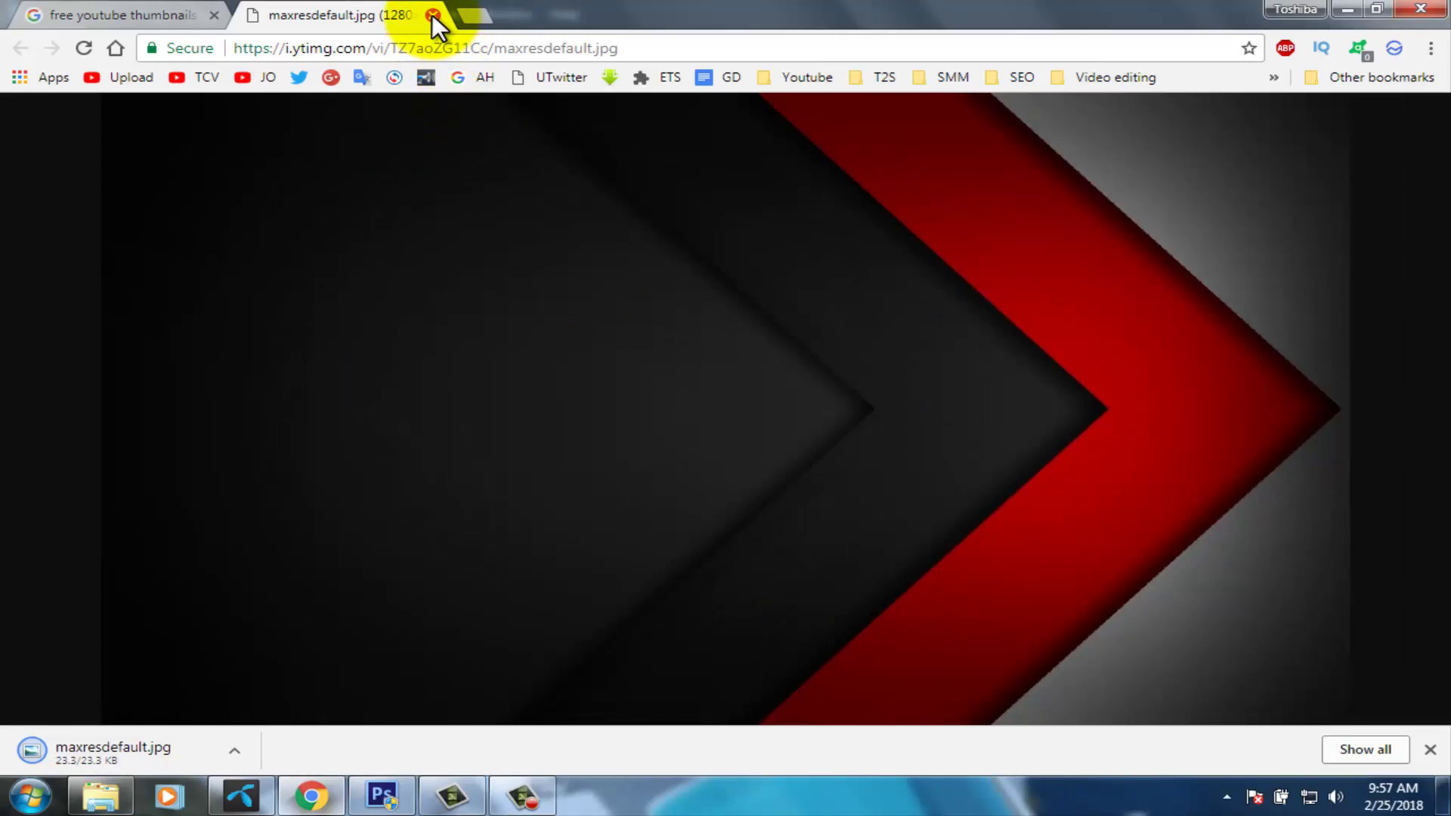
left_click(432, 15)
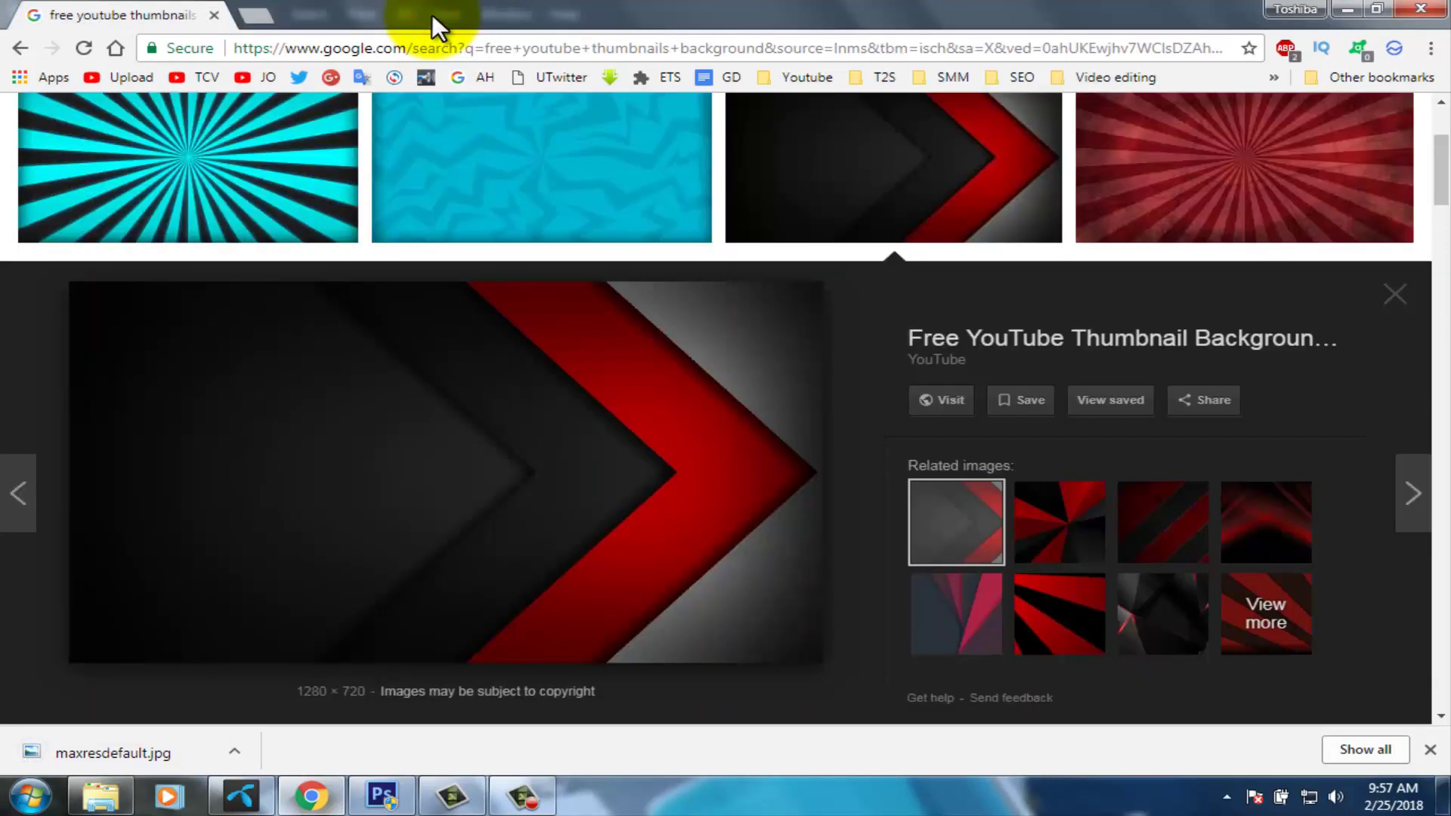
left_click(381, 795)
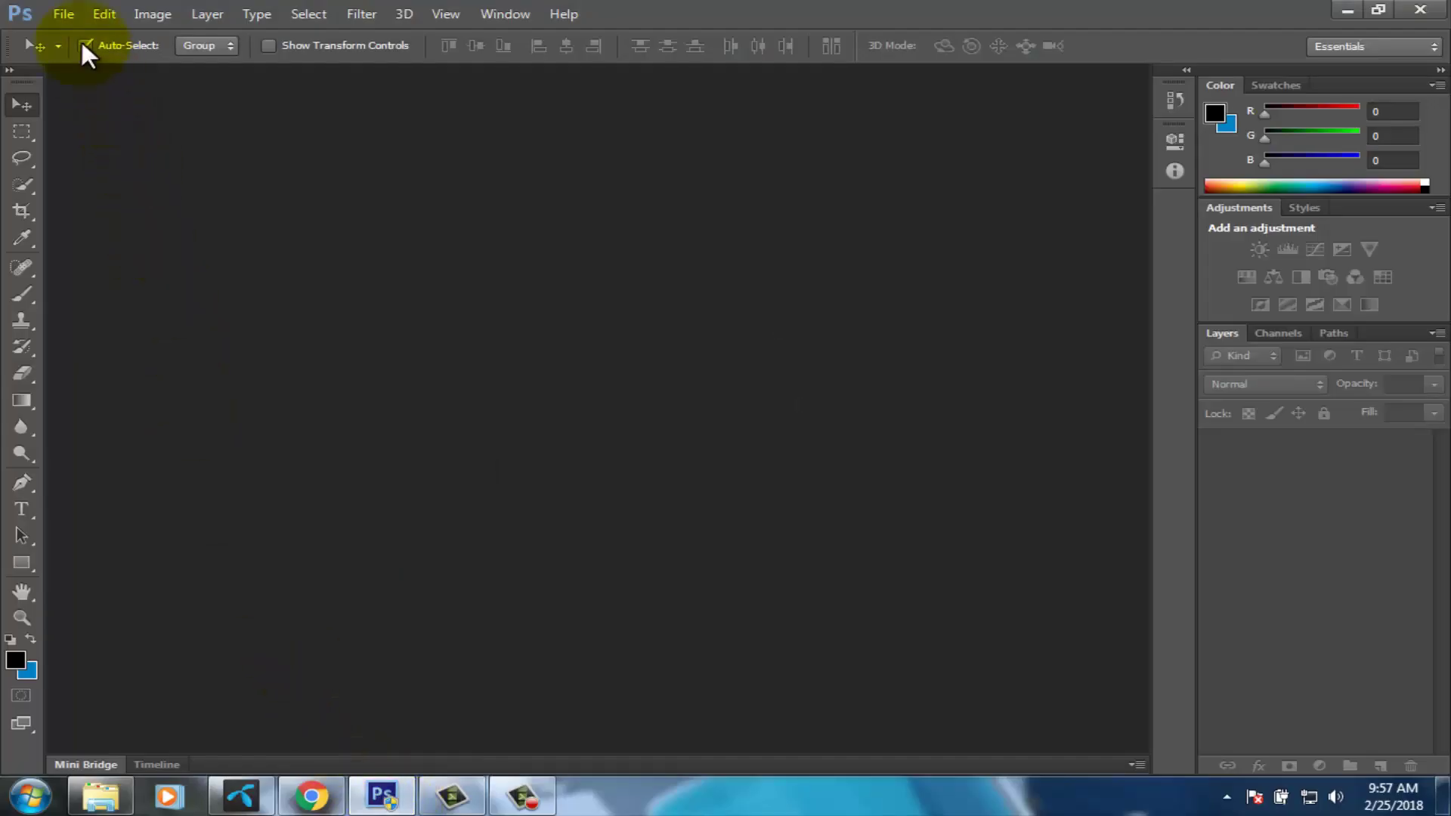
Create Untitled-1 at 1280 × 720 px, 300 ppi, with white background contents.
left_click(68, 15)
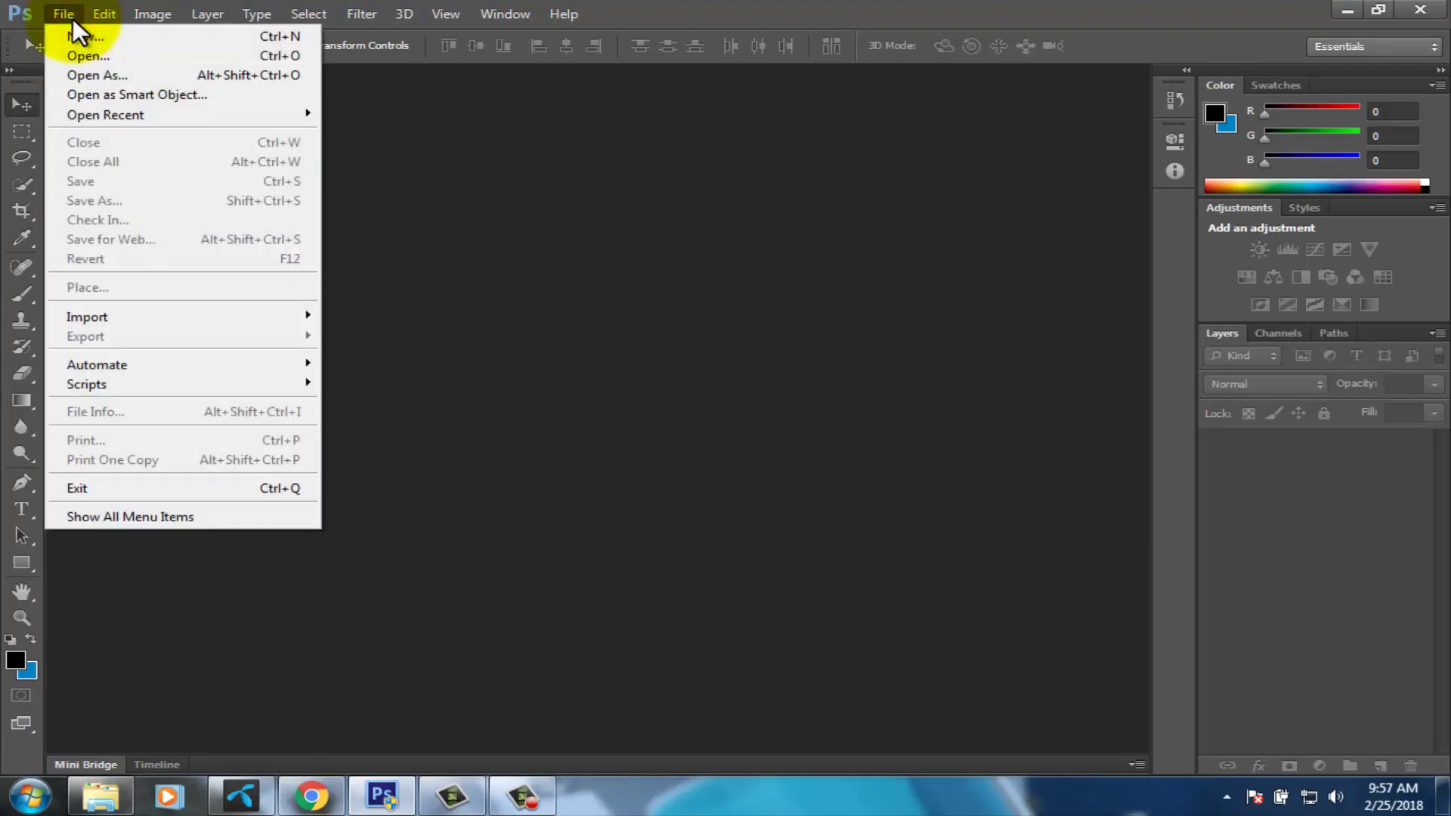
left_click(89, 38)
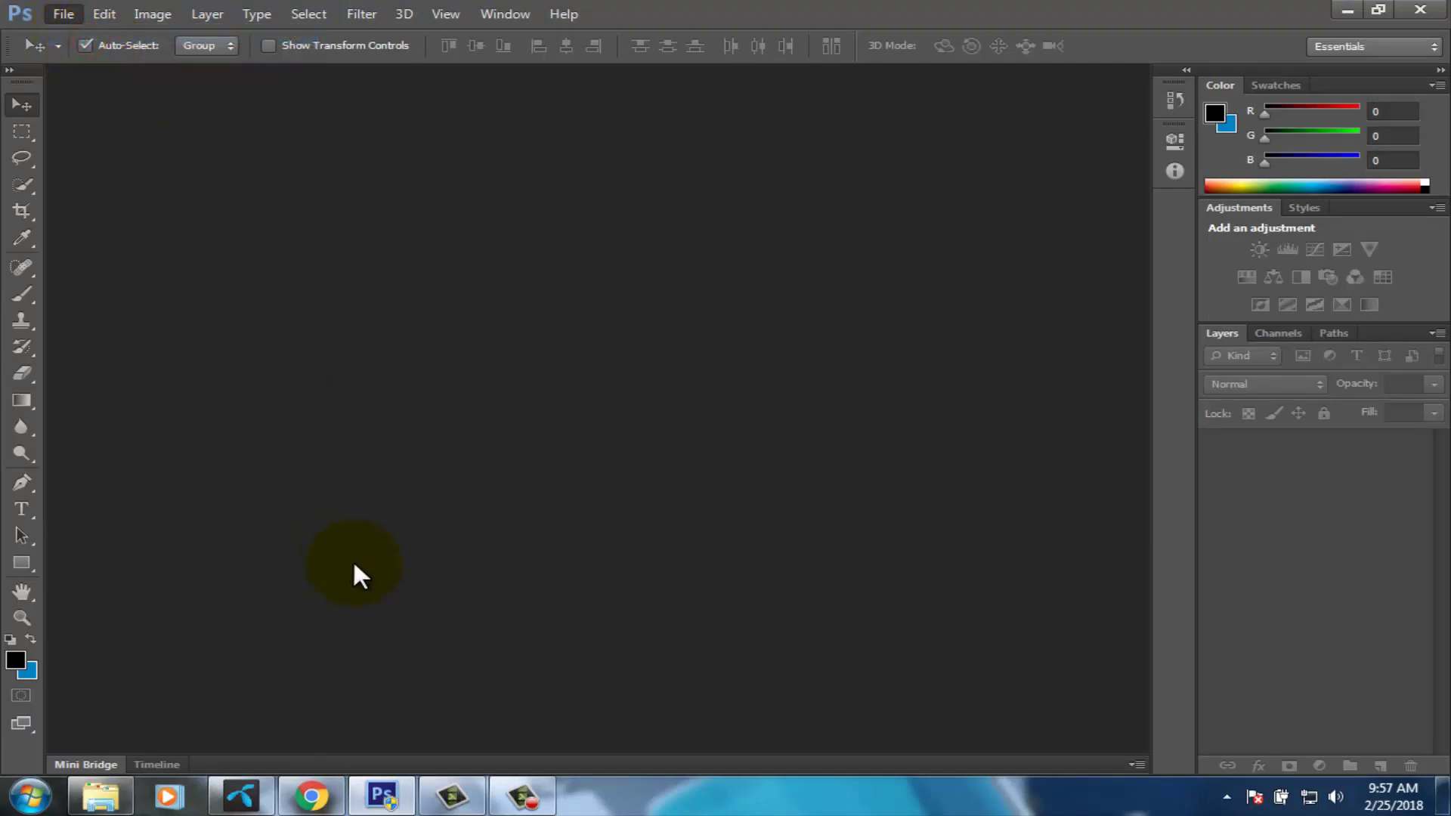
left_click(348, 264)
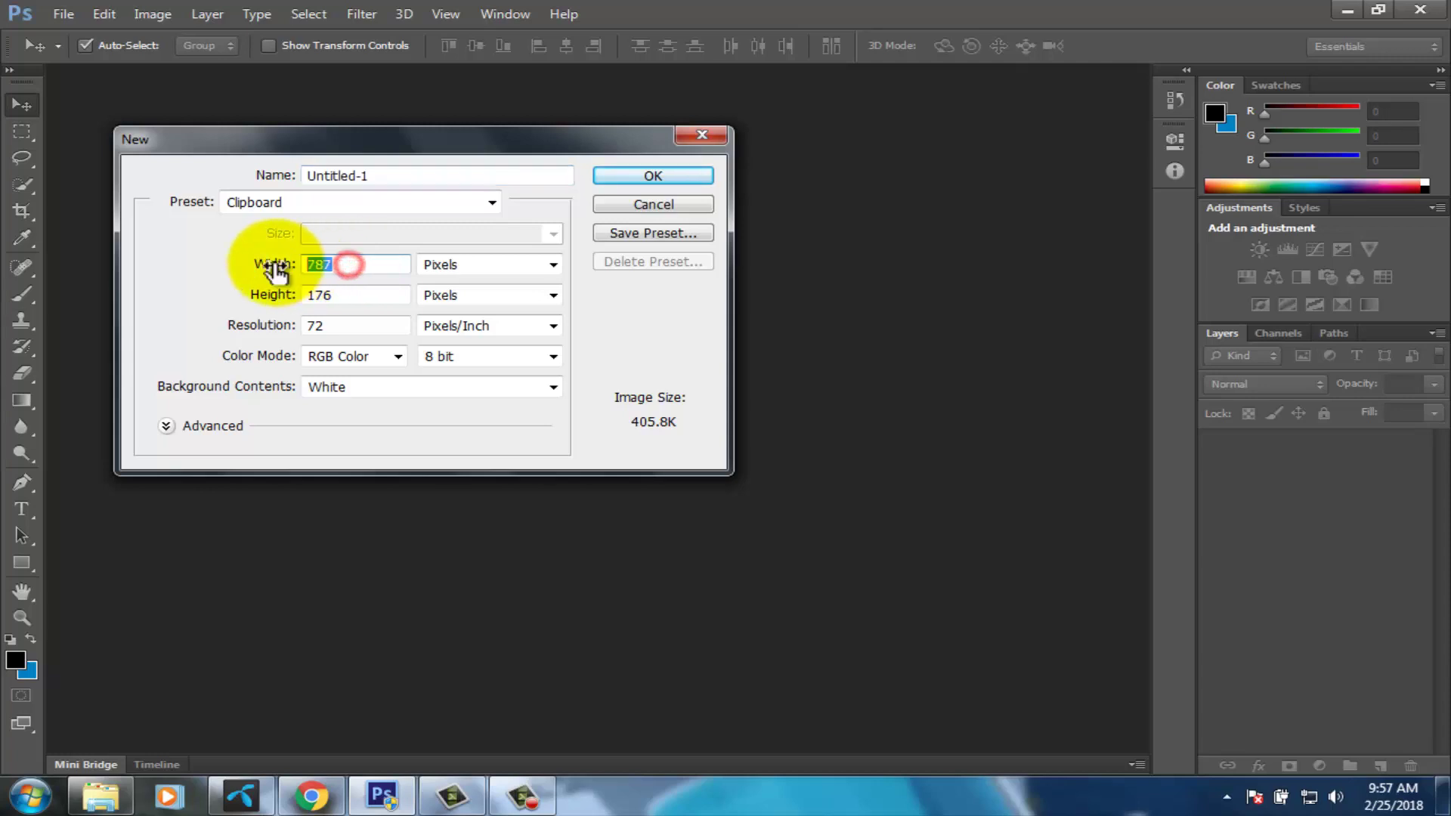
type("12")
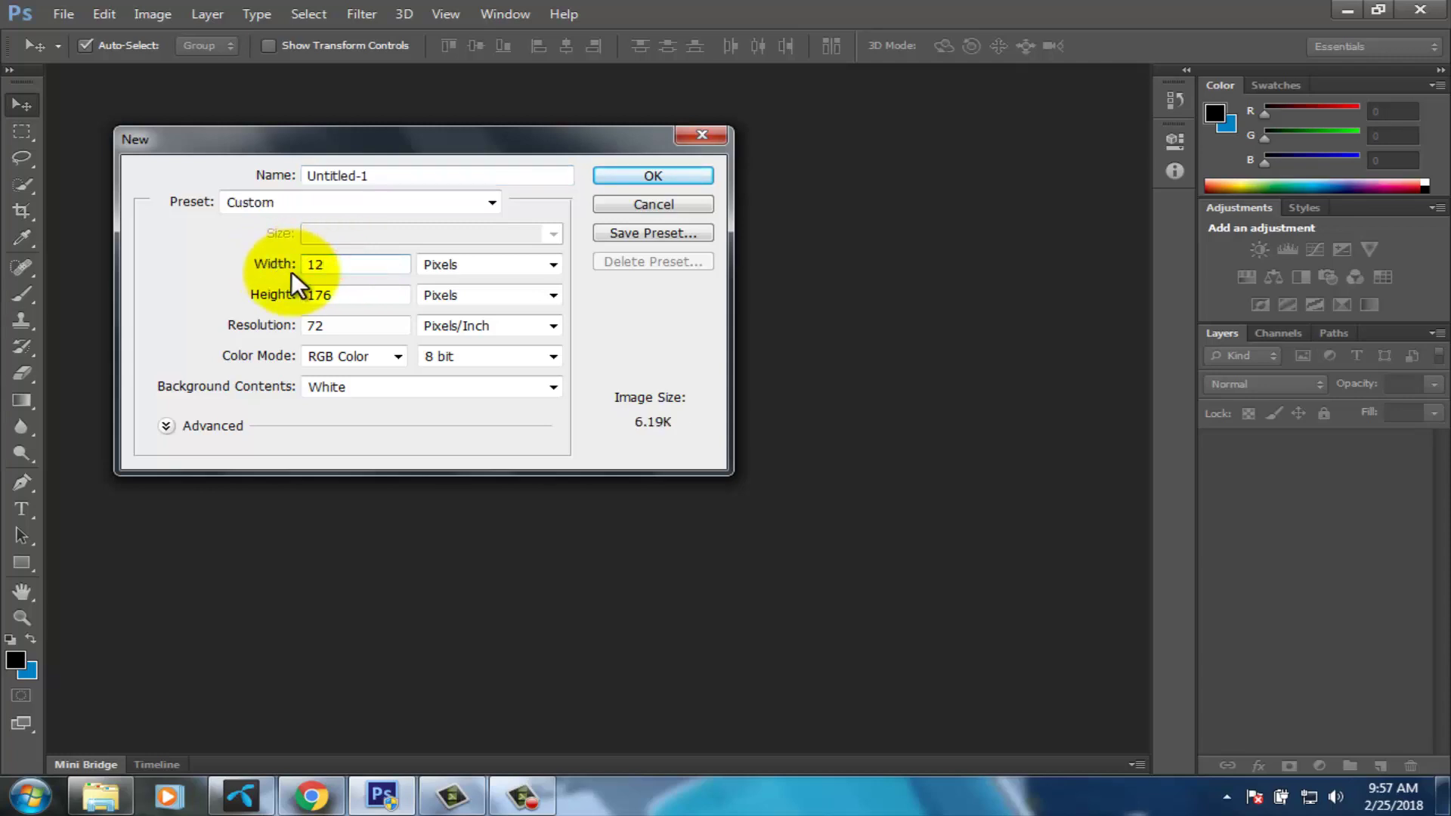
type("80")
left_click(344, 296)
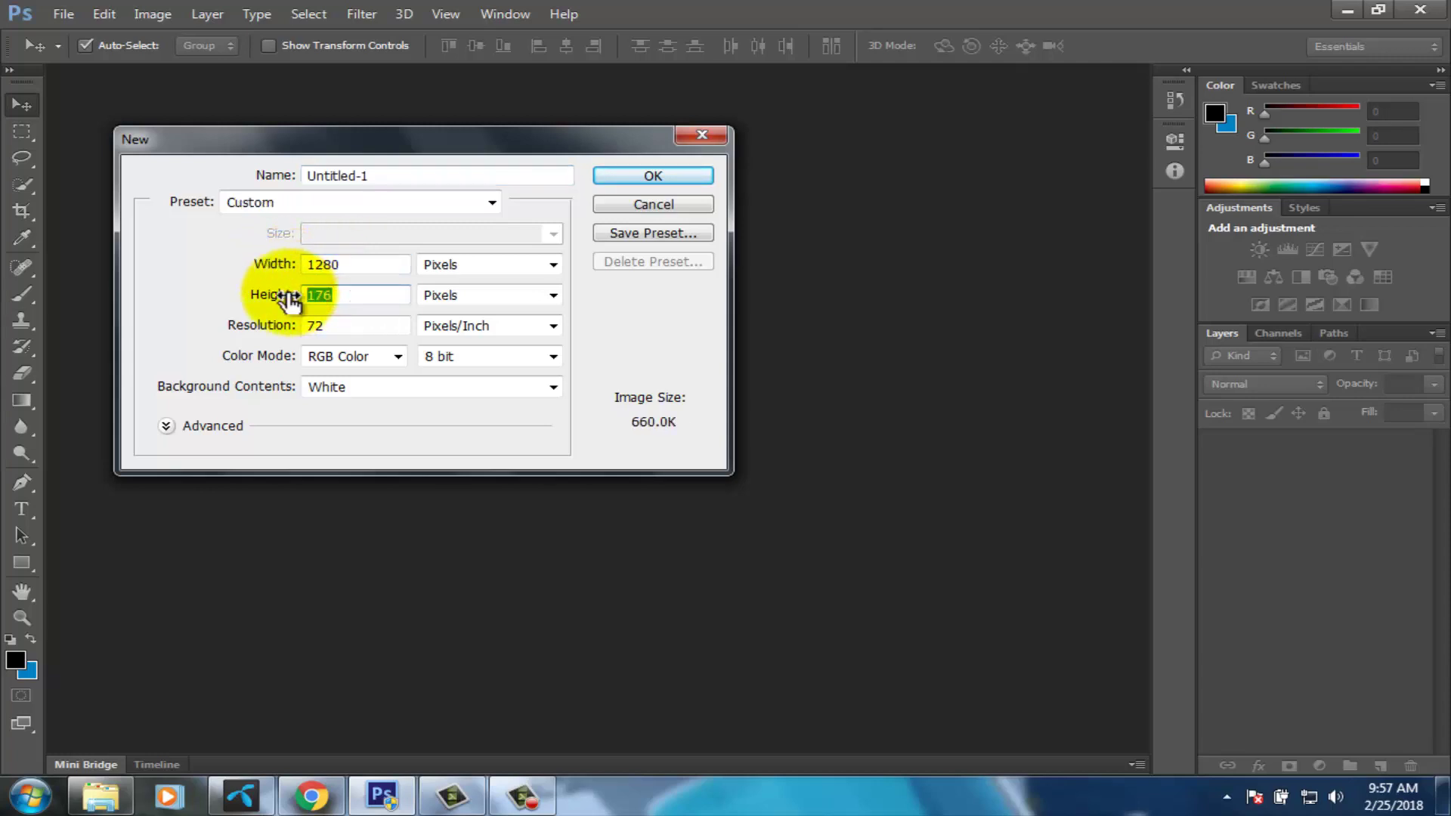
type("720")
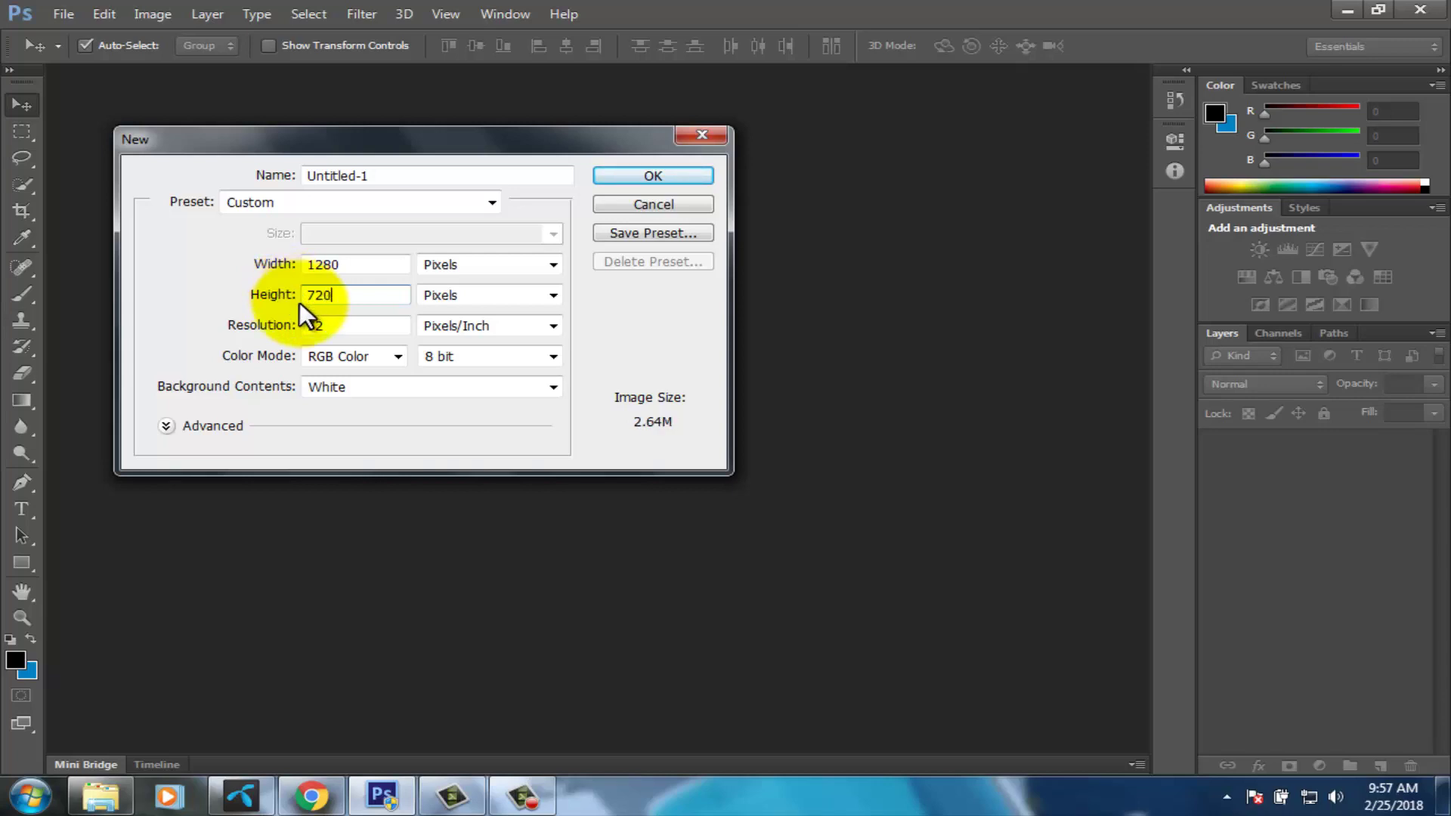
left_click(297, 325)
type("3")
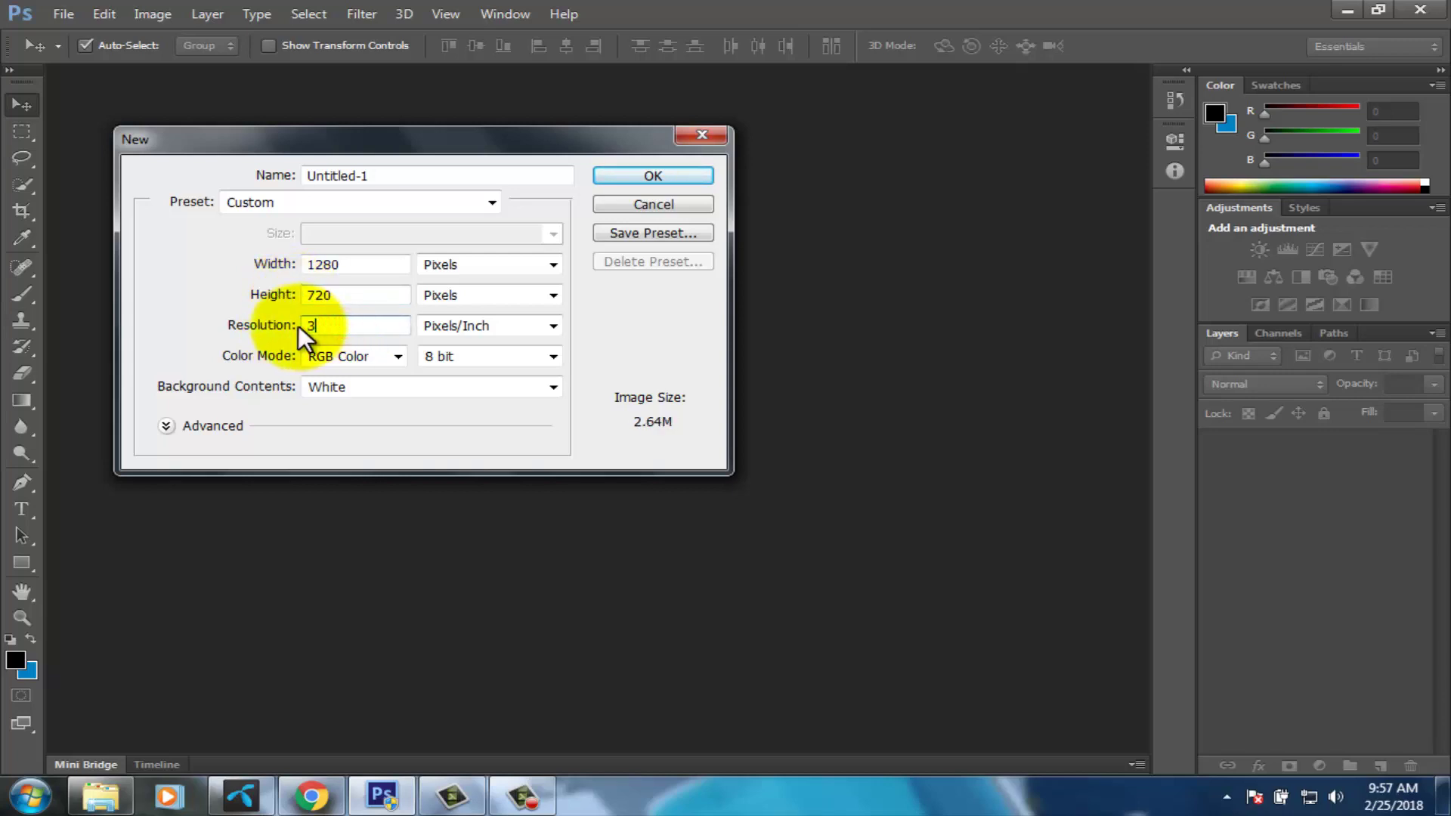
type("00")
left_click(360, 386)
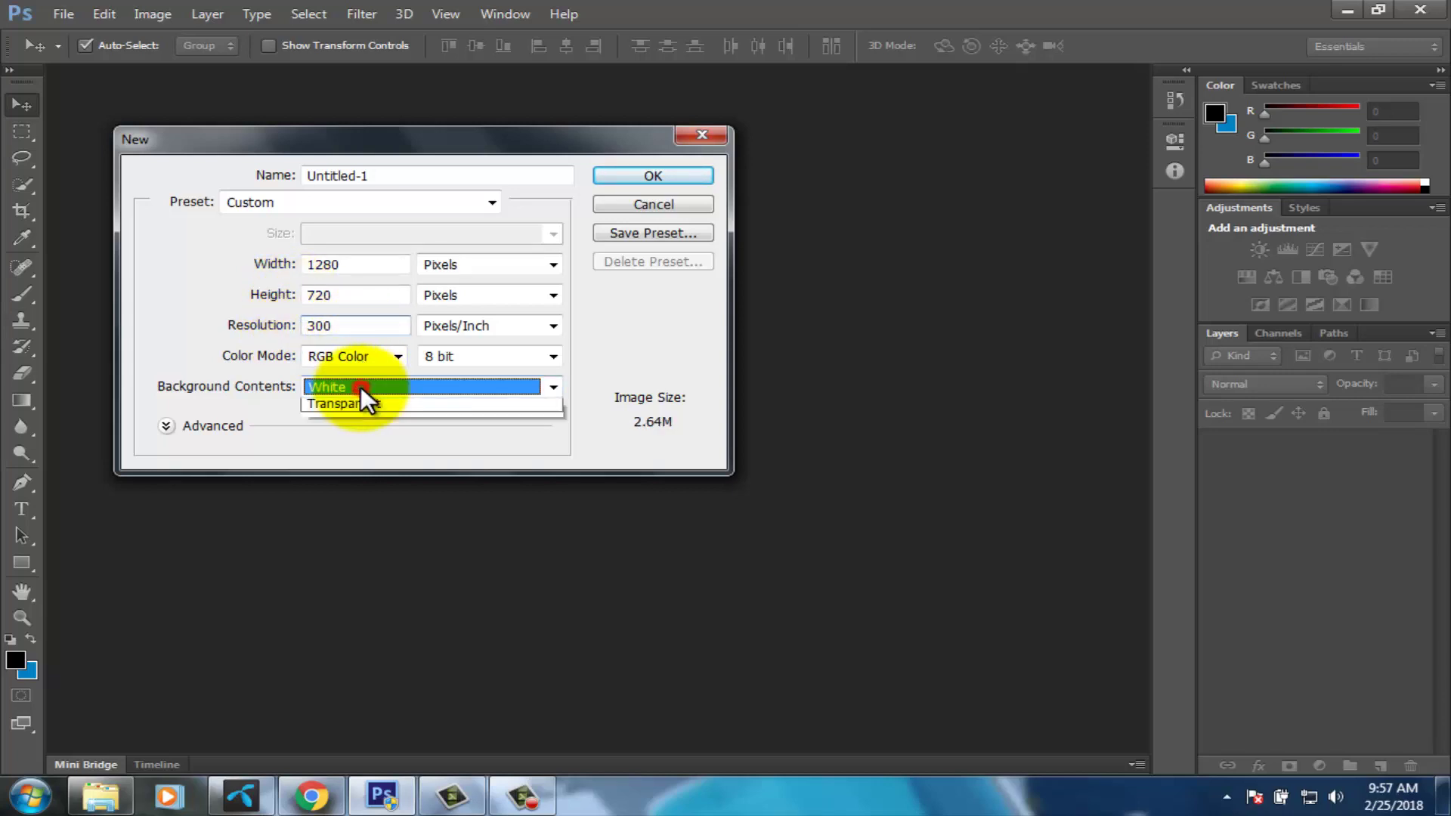
left_click(362, 385)
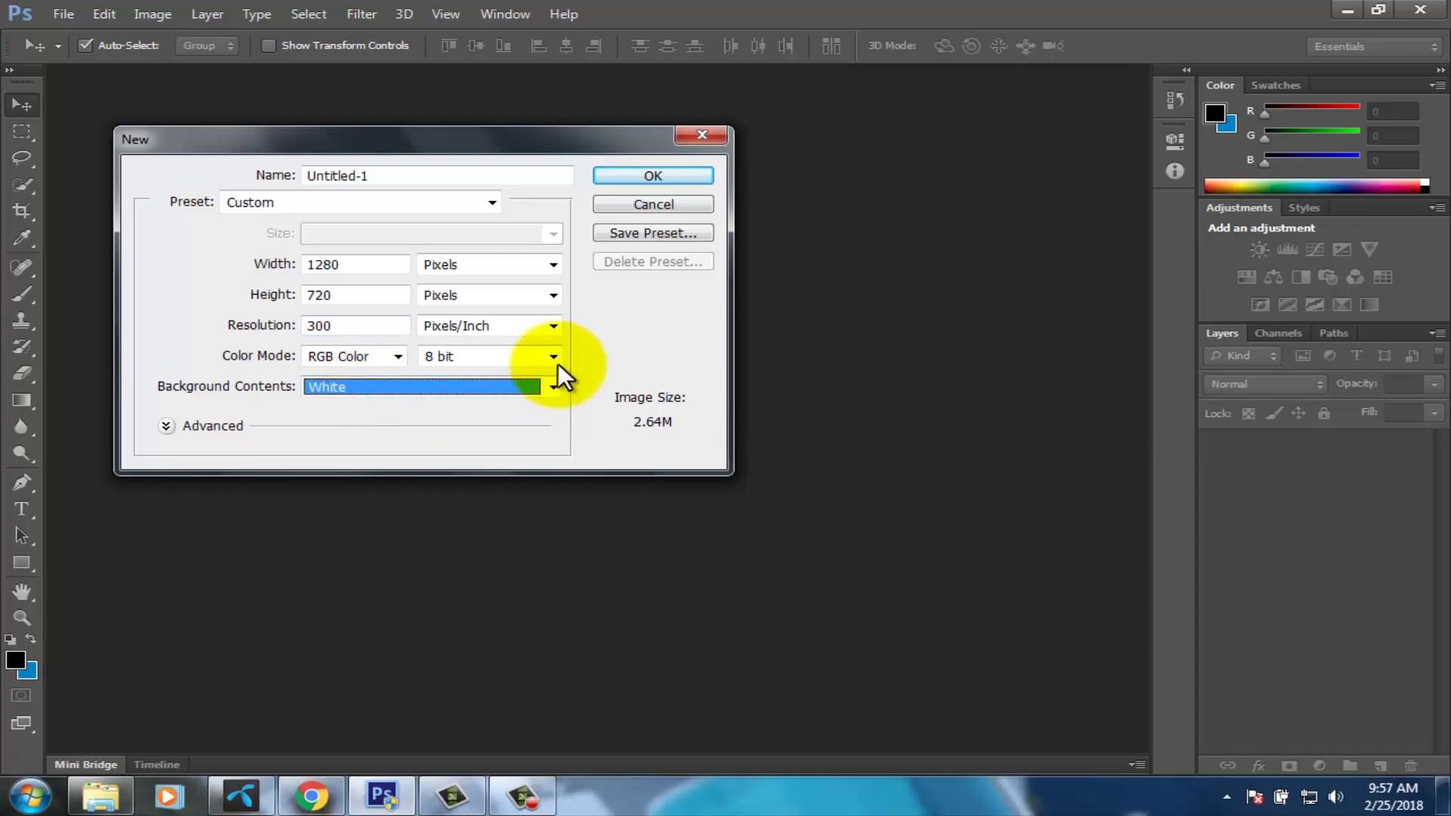
left_click(632, 178)
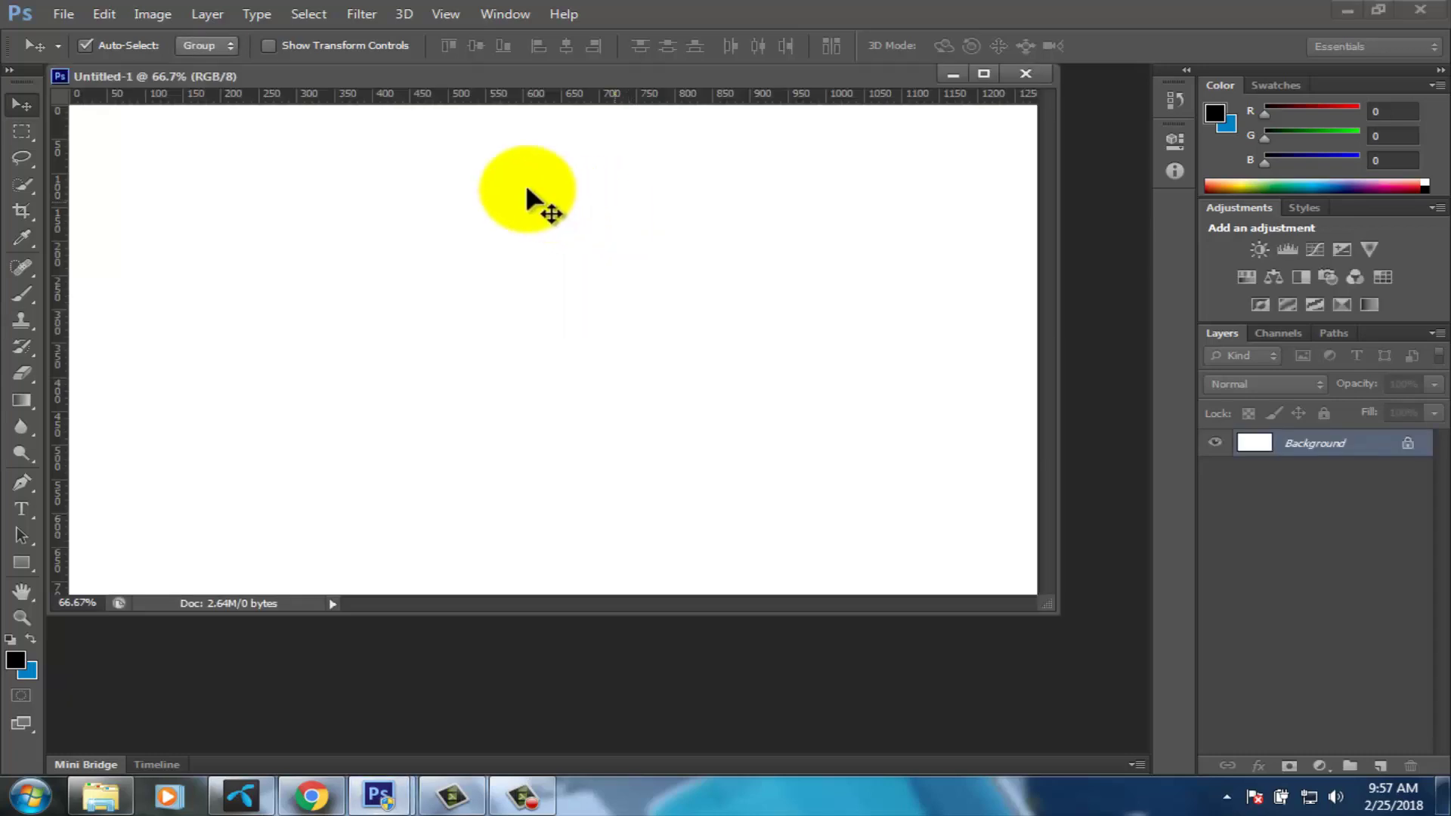
Dock the new document and open the futuristic technology background image.
left_click_drag(369, 75, 391, 74)
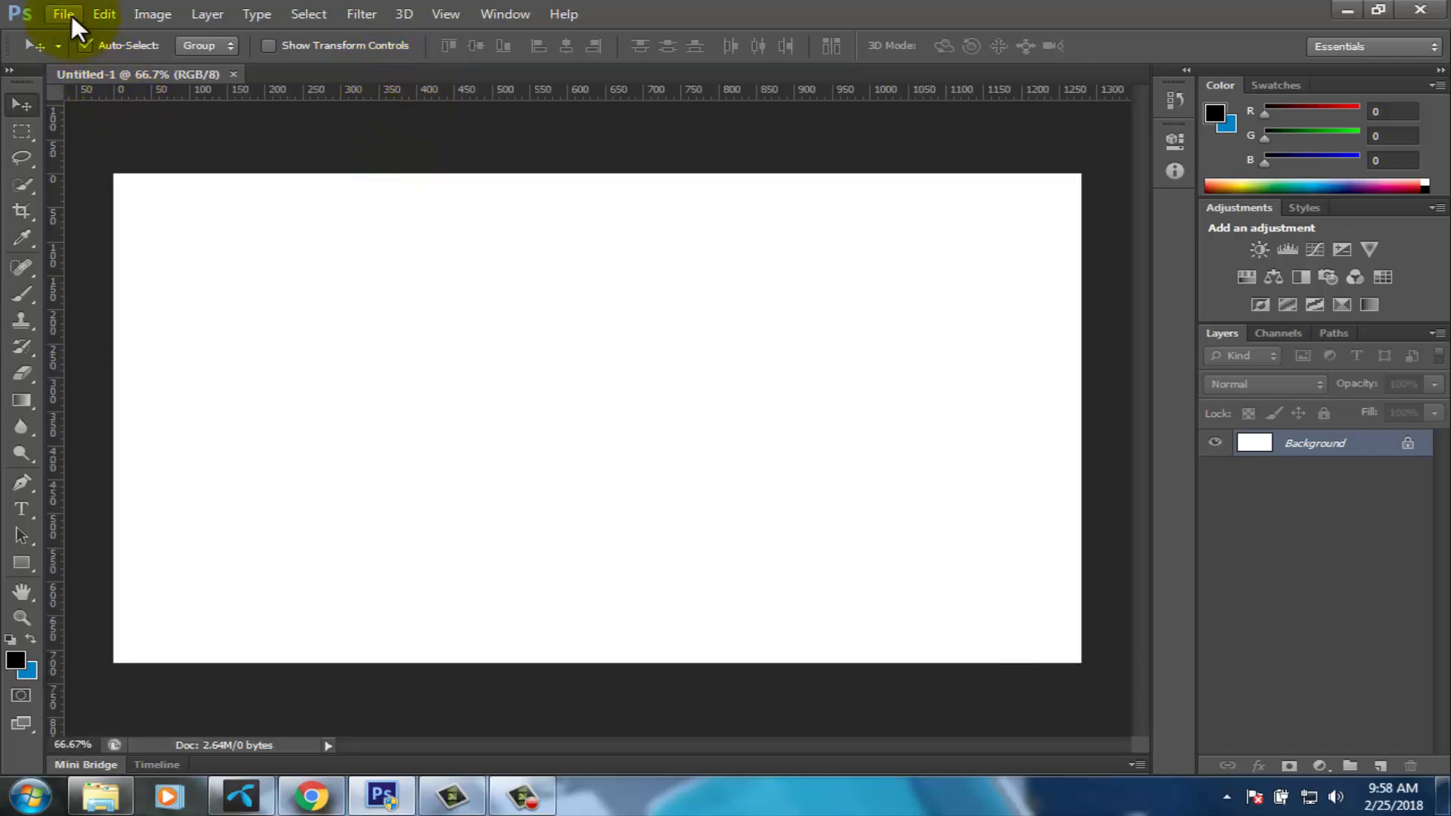
left_click(71, 15)
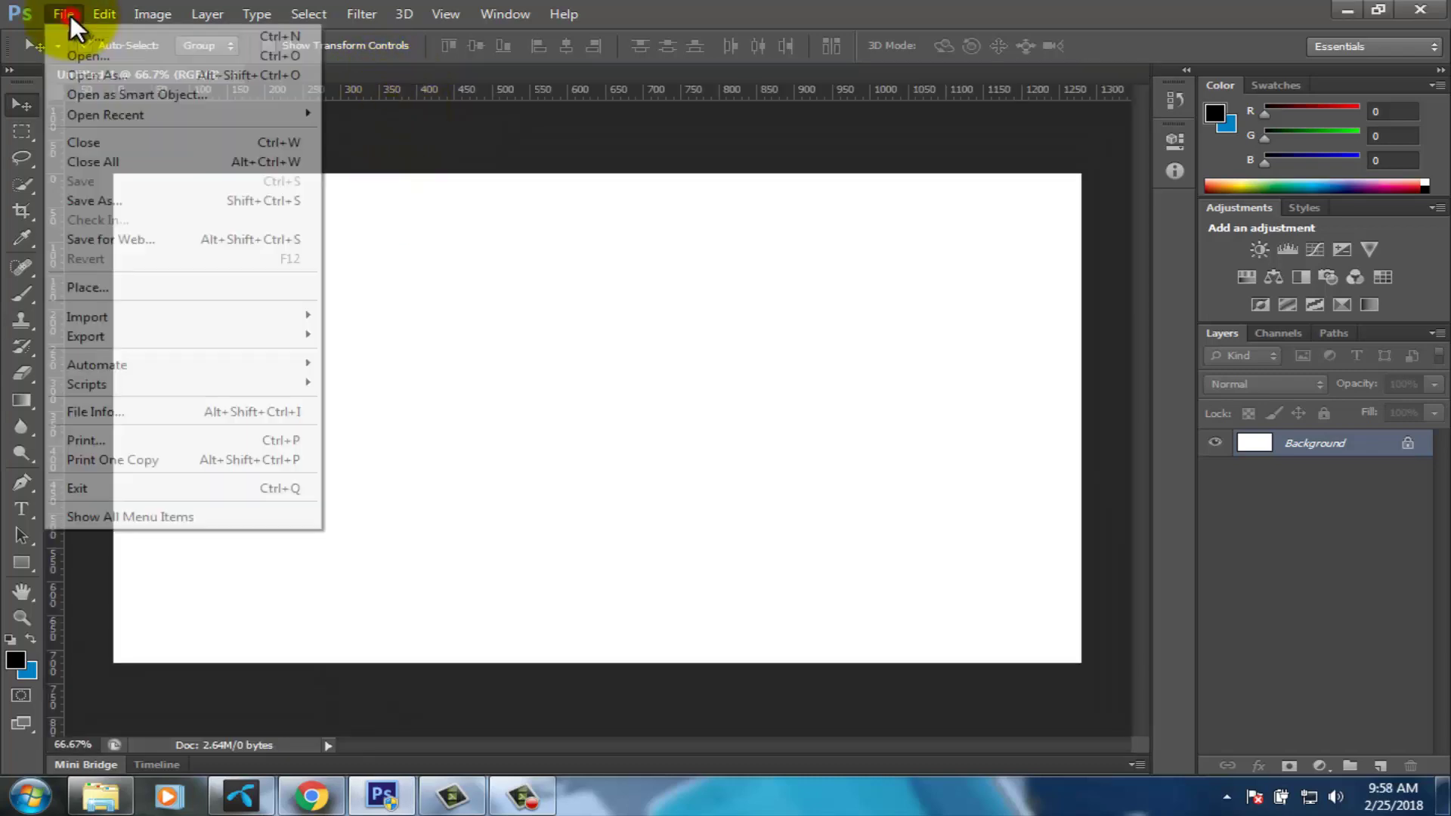
left_click(86, 53)
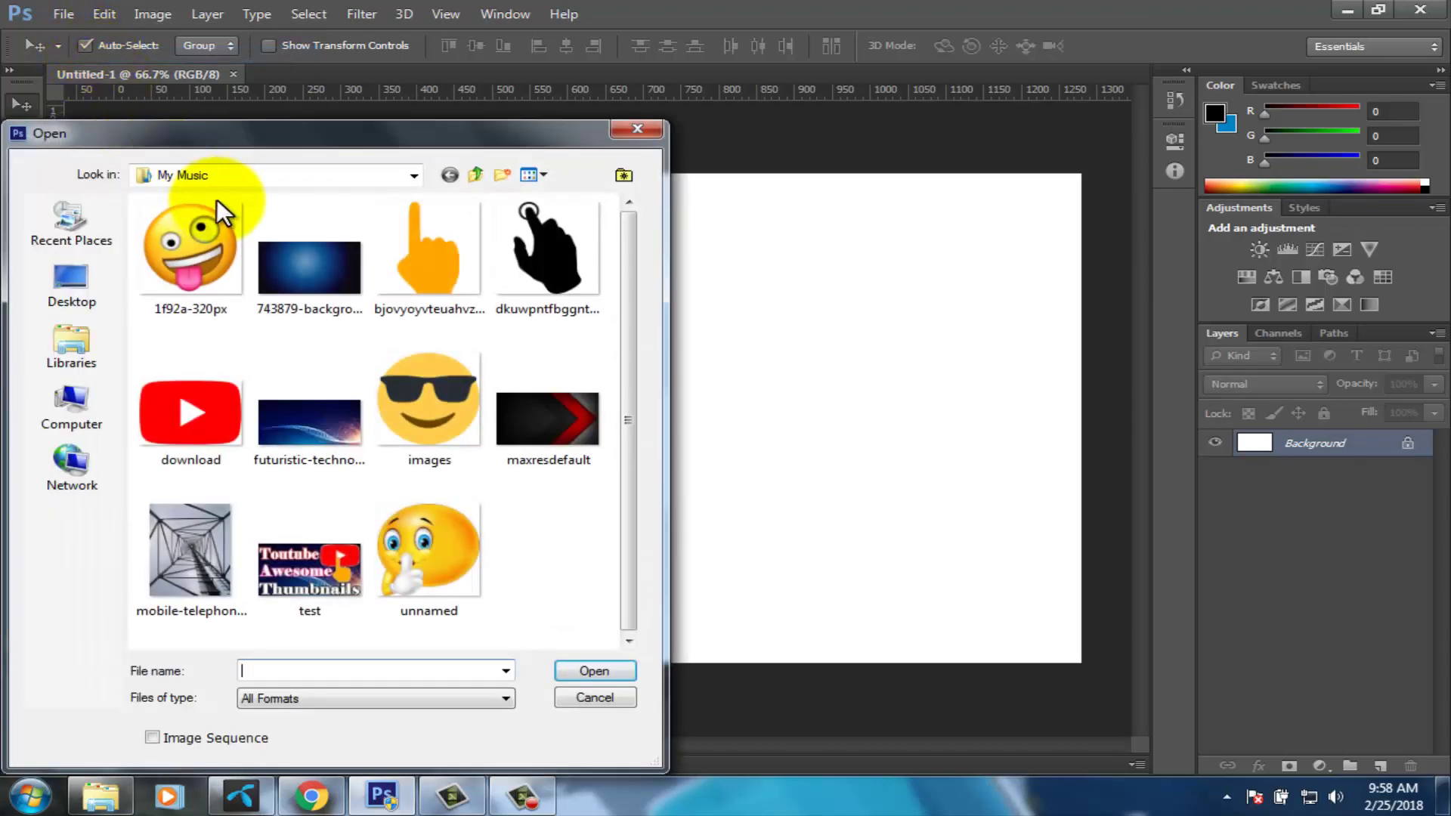
left_click(301, 423)
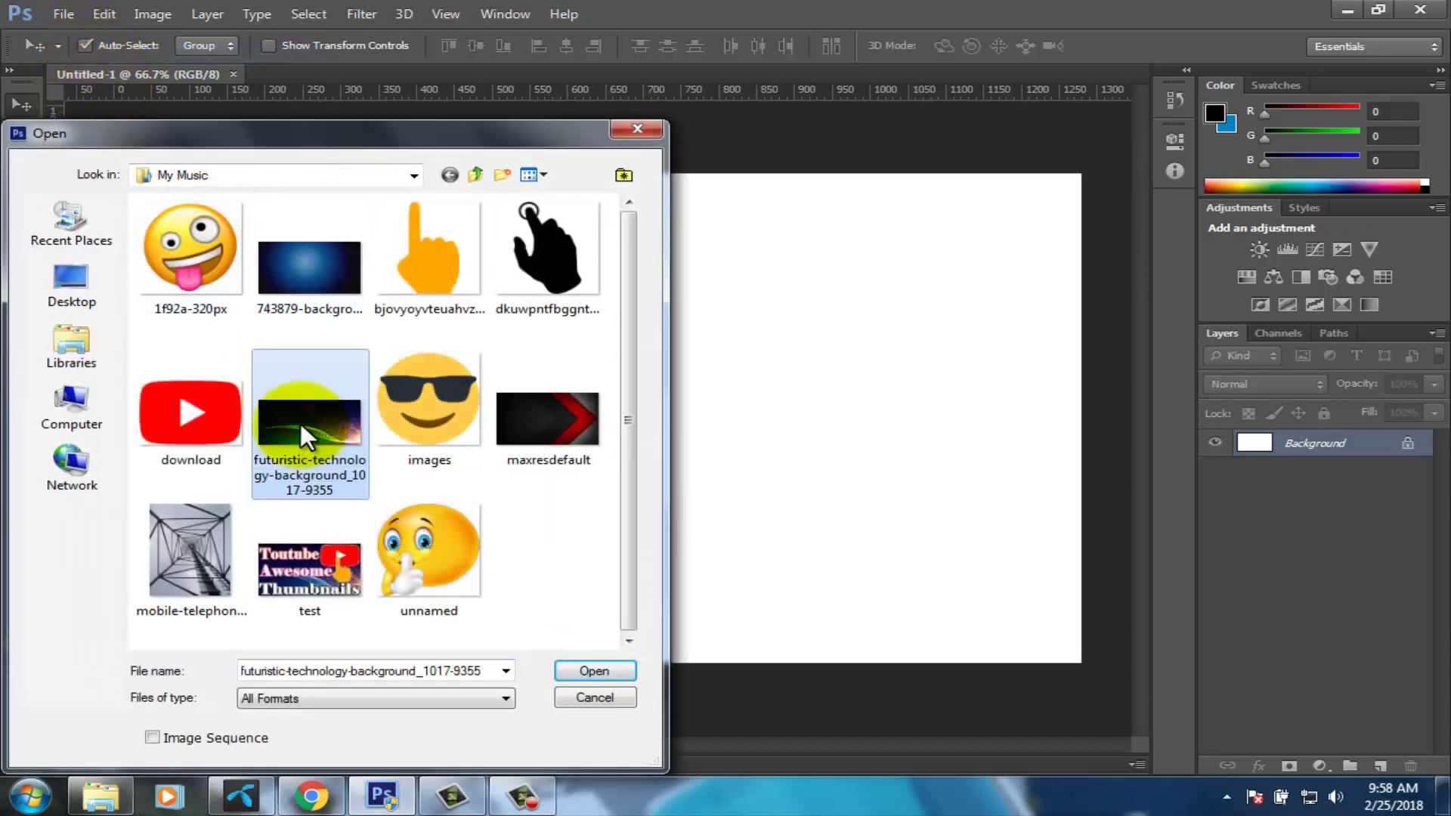
left_click(608, 672)
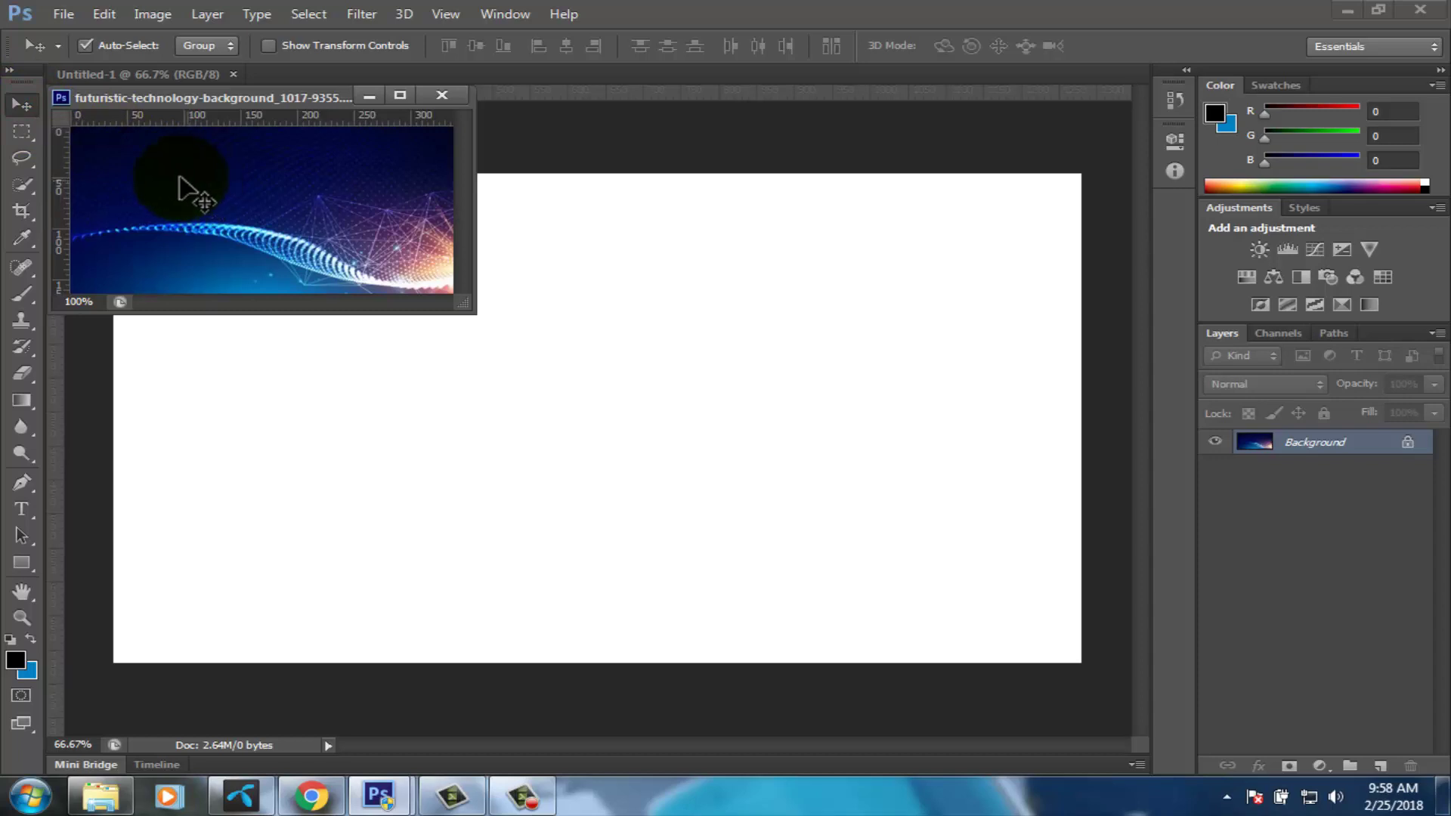
Drag the background onto Untitled-1 as Layer 1, close its window, and align it top-left.
left_click_drag(180, 178, 403, 413)
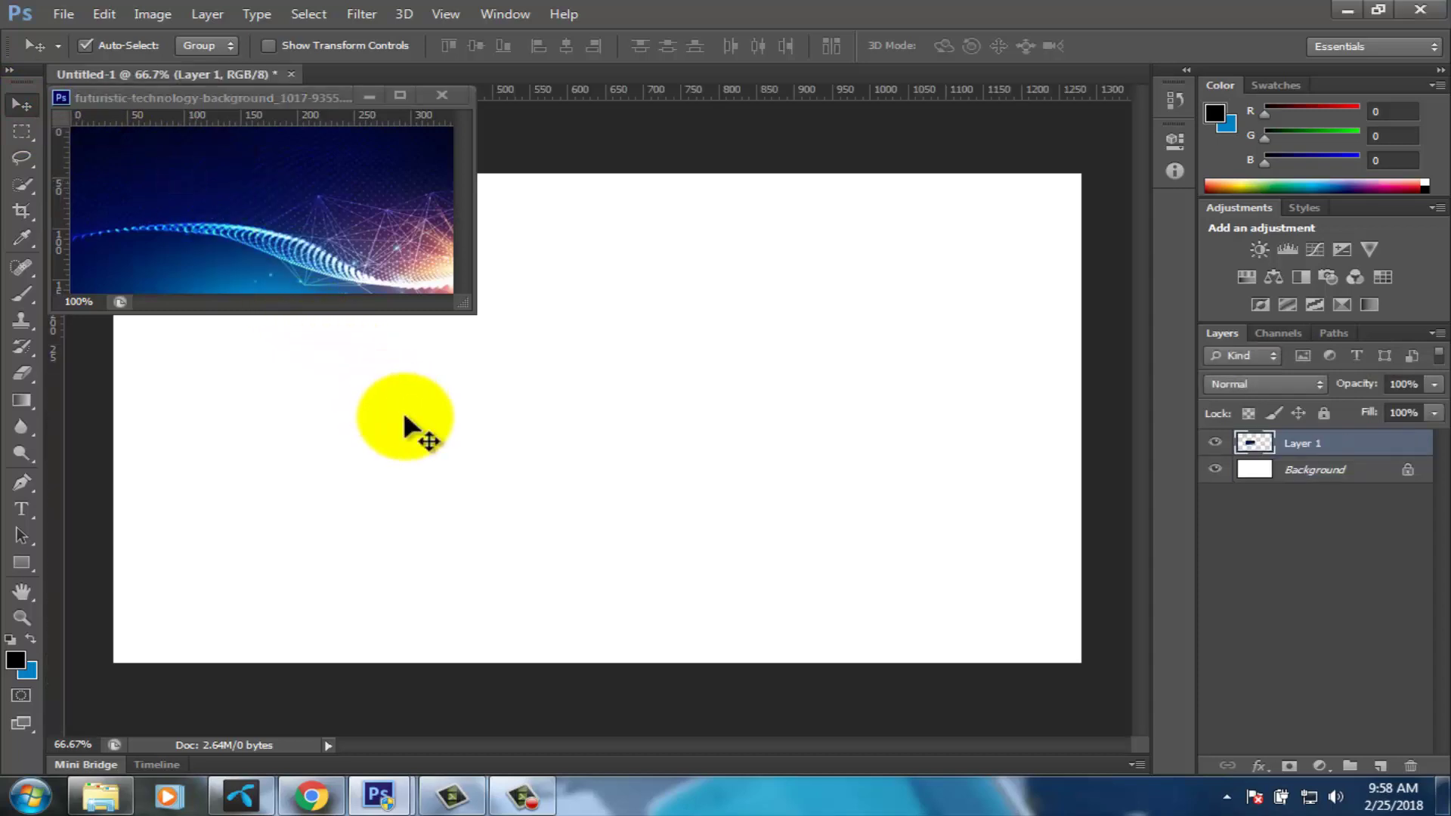
left_click(442, 94)
left_click_drag(427, 442, 219, 238)
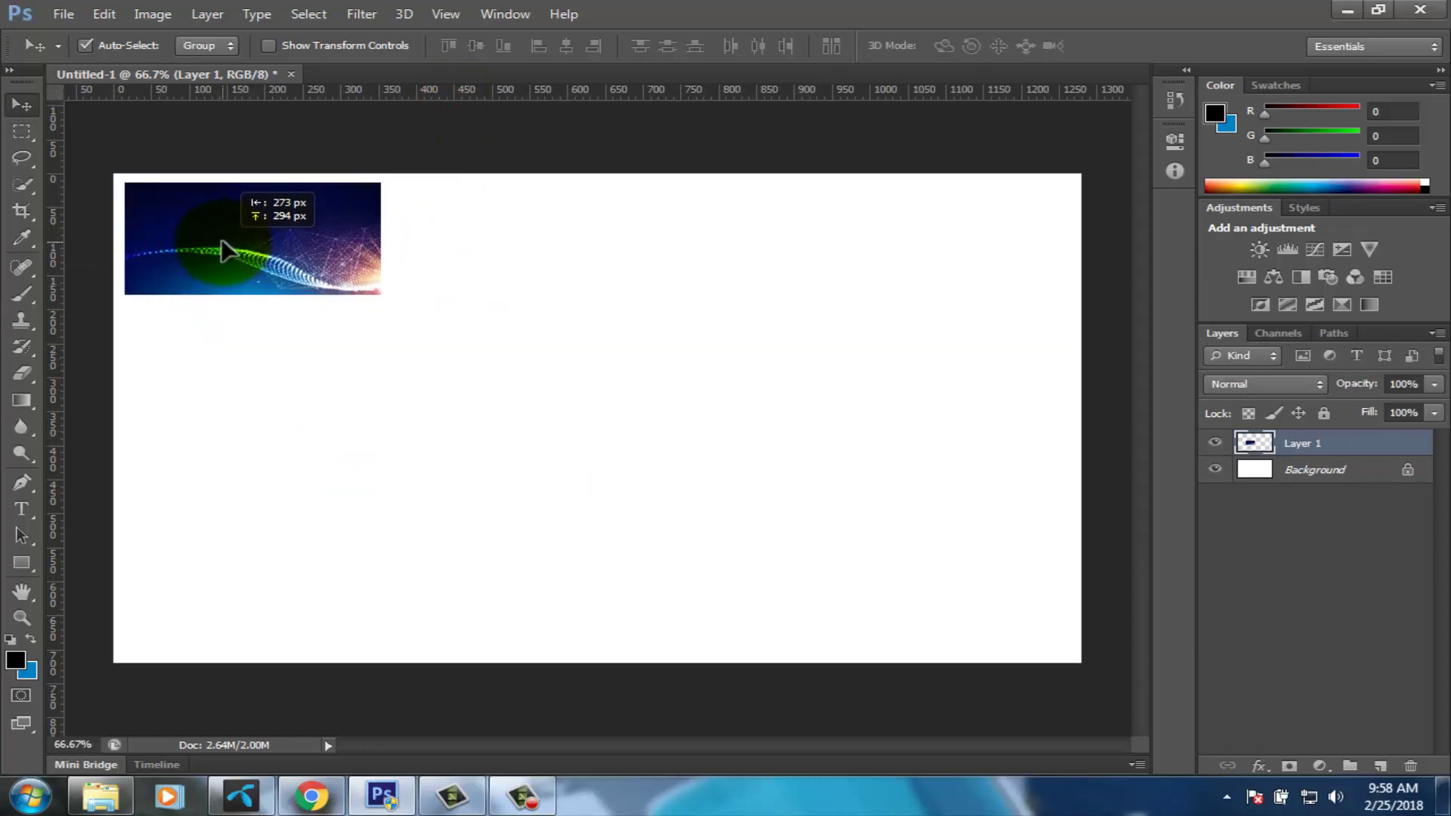
left_click_drag(219, 239, 215, 238)
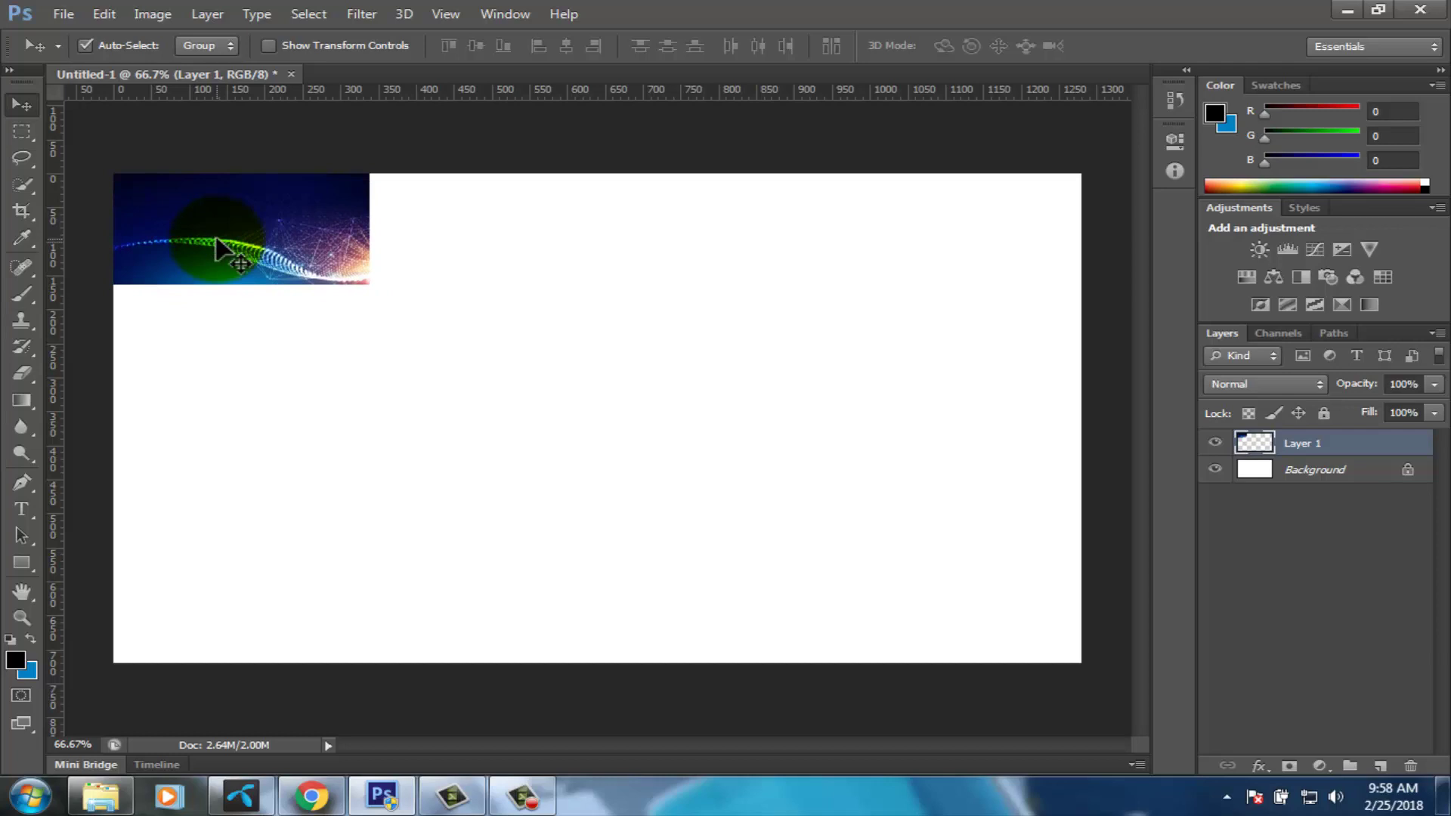
Free Transform Layer 1 so the futuristic background fills the 1280 × 720 canvas.
key("ctrl+t")
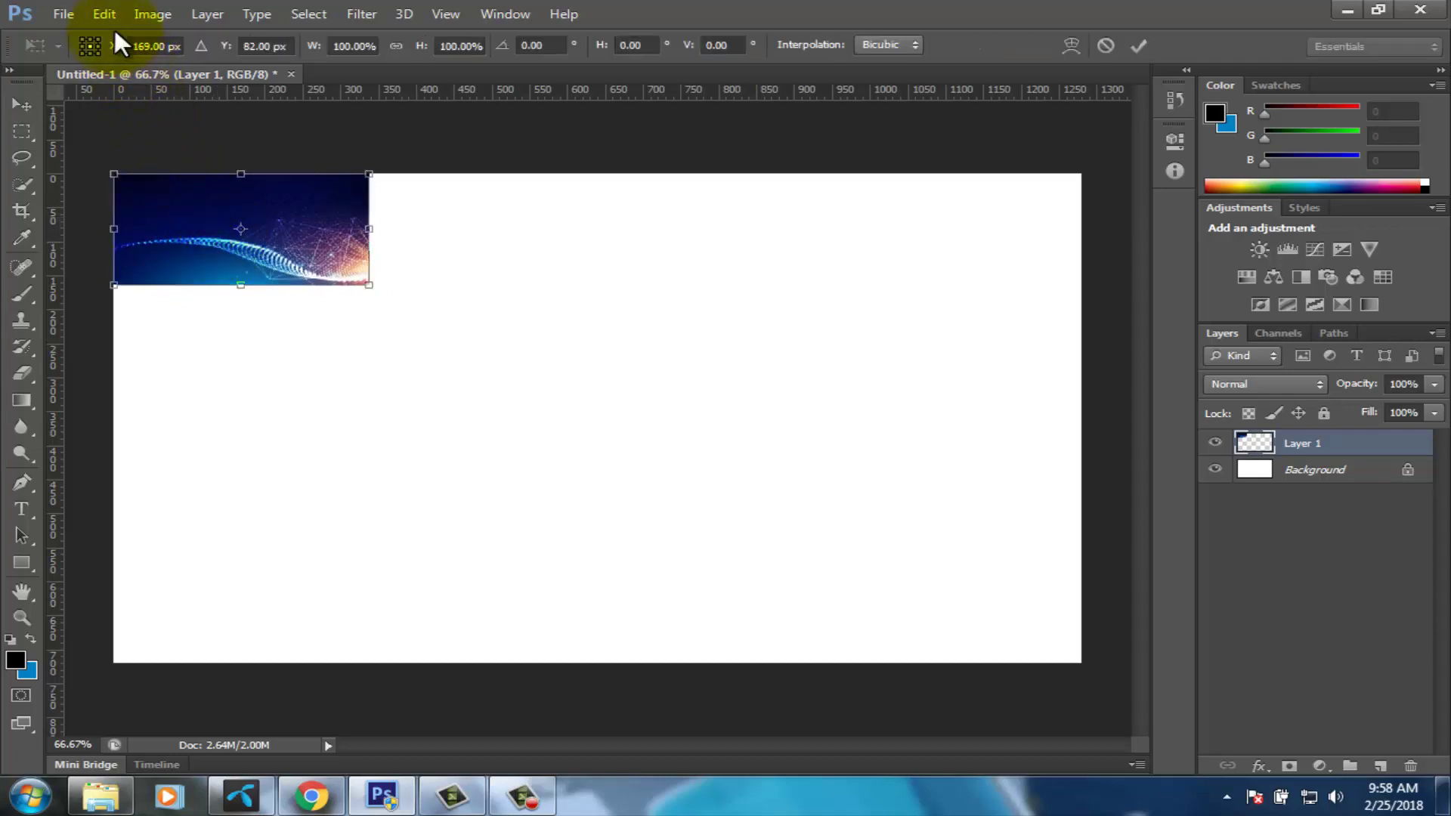
left_click(104, 12)
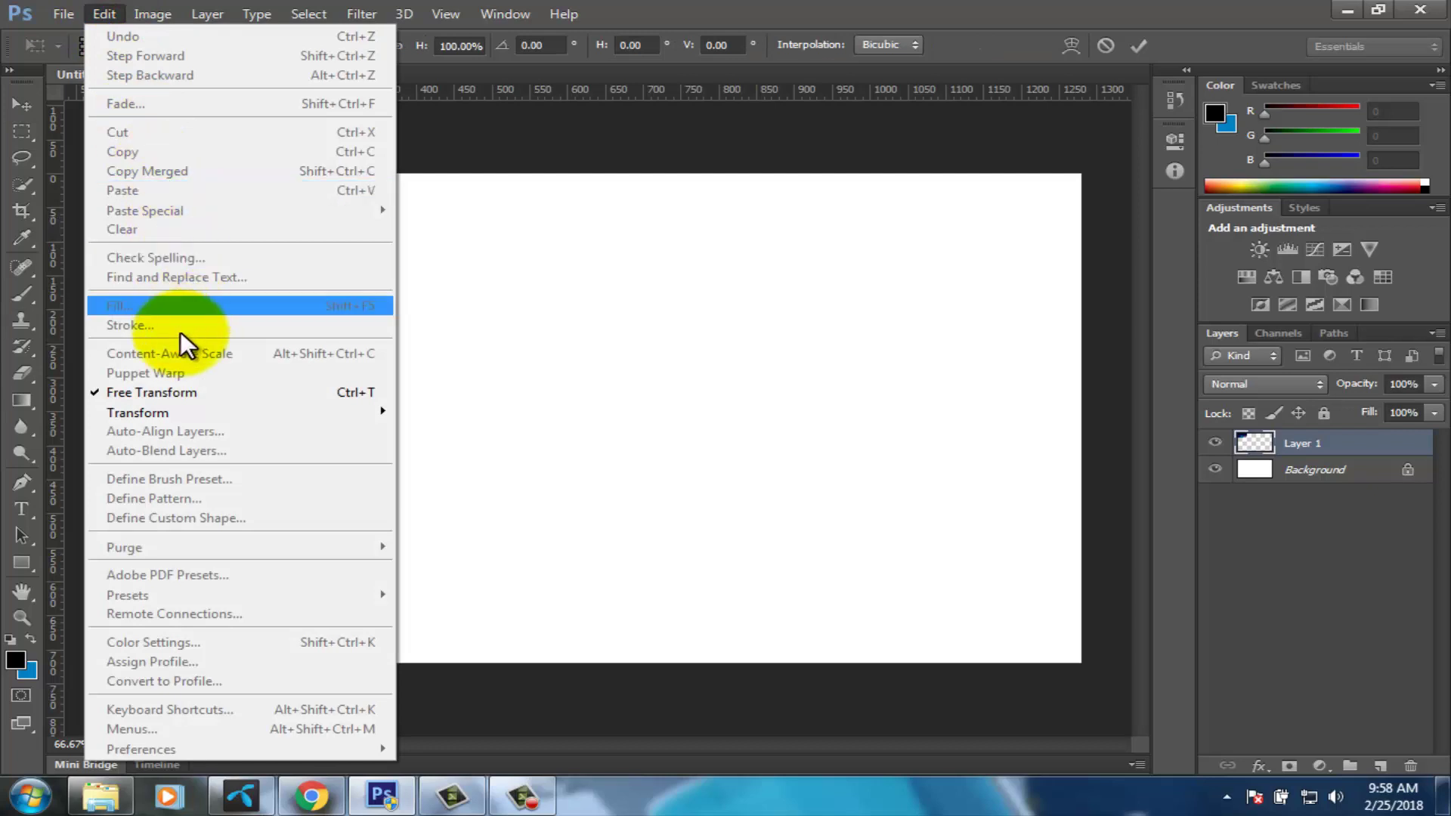
left_click(175, 388)
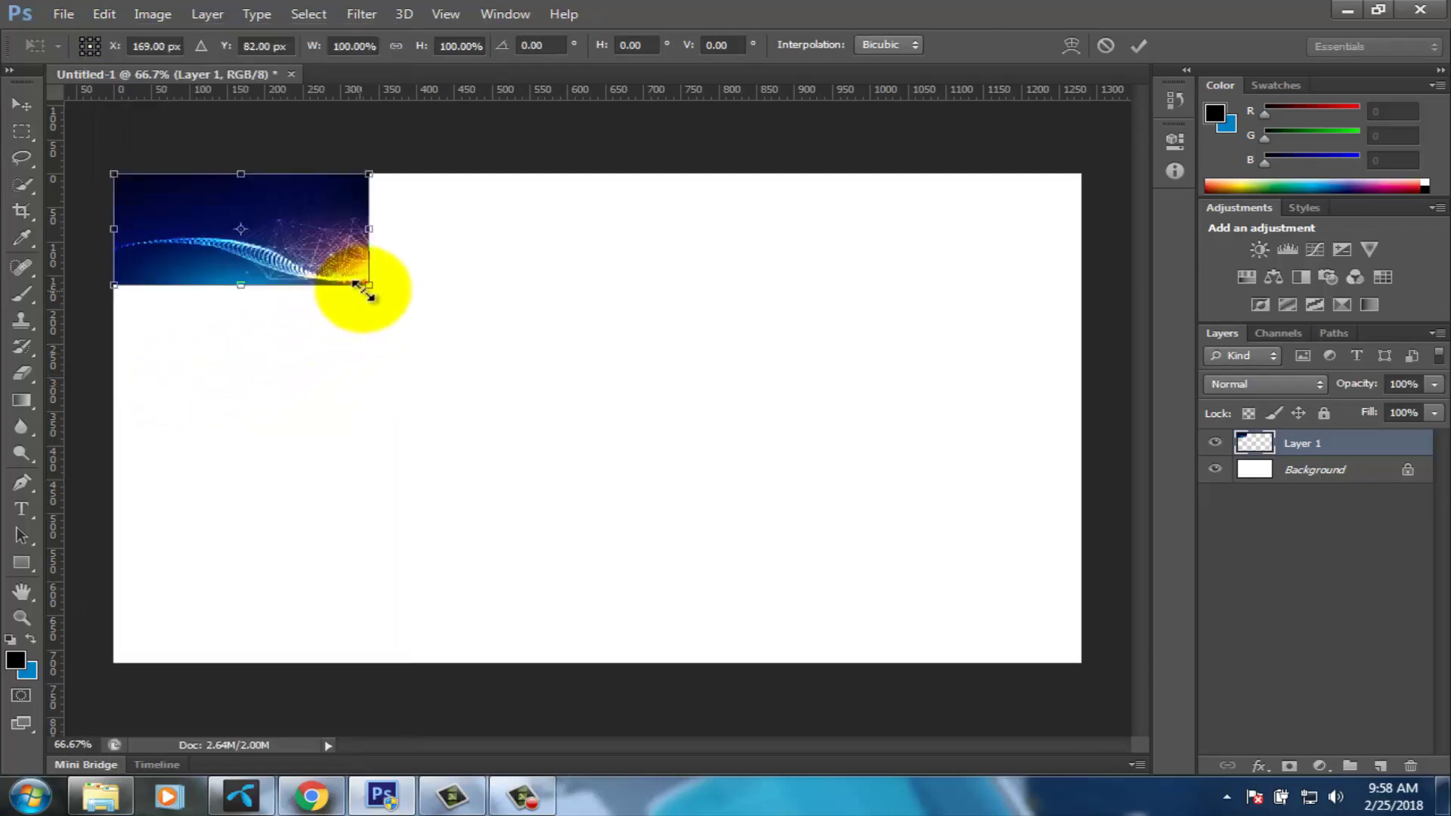
mouse_move(369, 285)
left_mouse_down()
mouse_move(1033, 618)
mouse_move(1081, 658)
left_mouse_up()
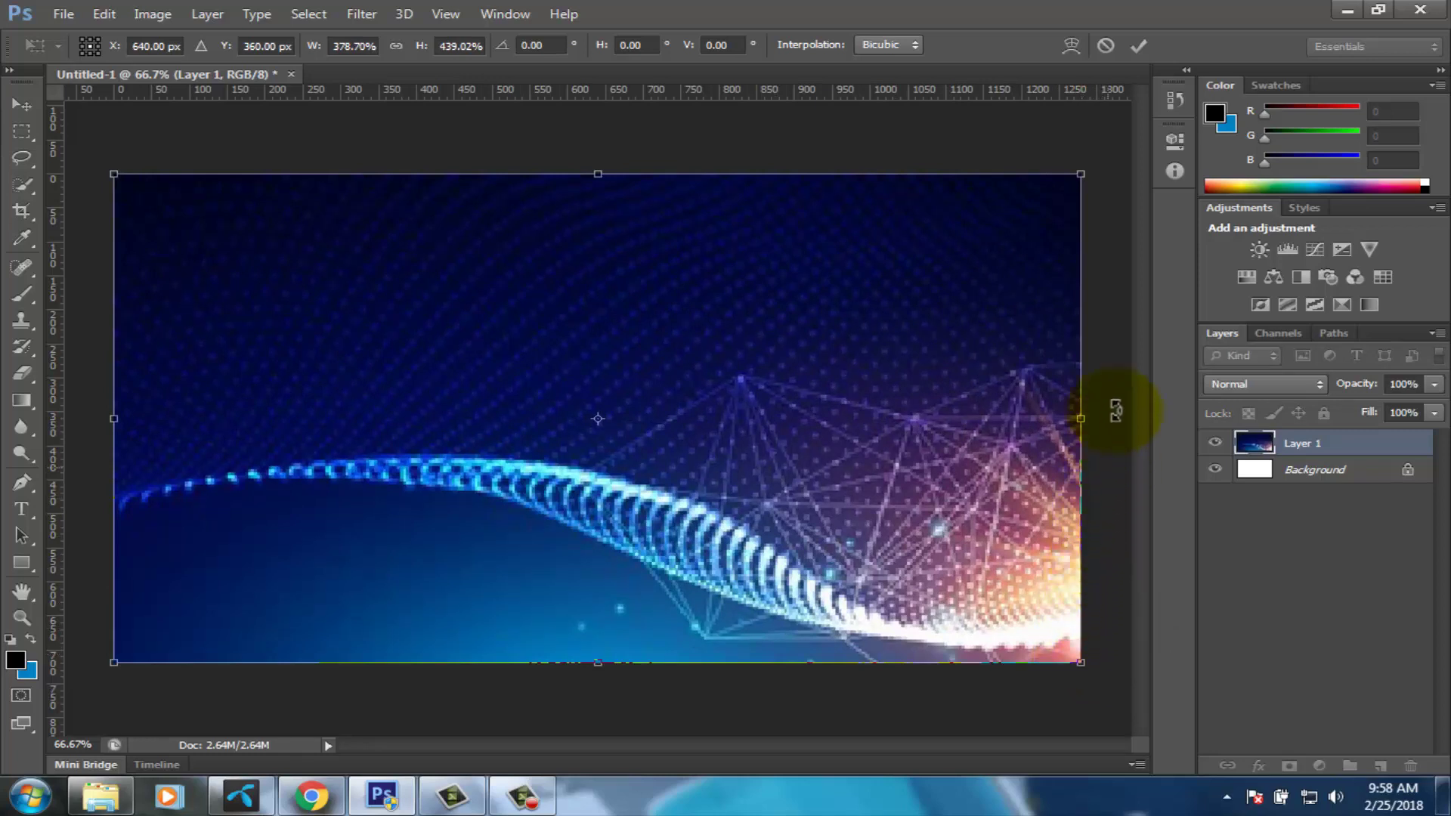
left_click(1136, 47)
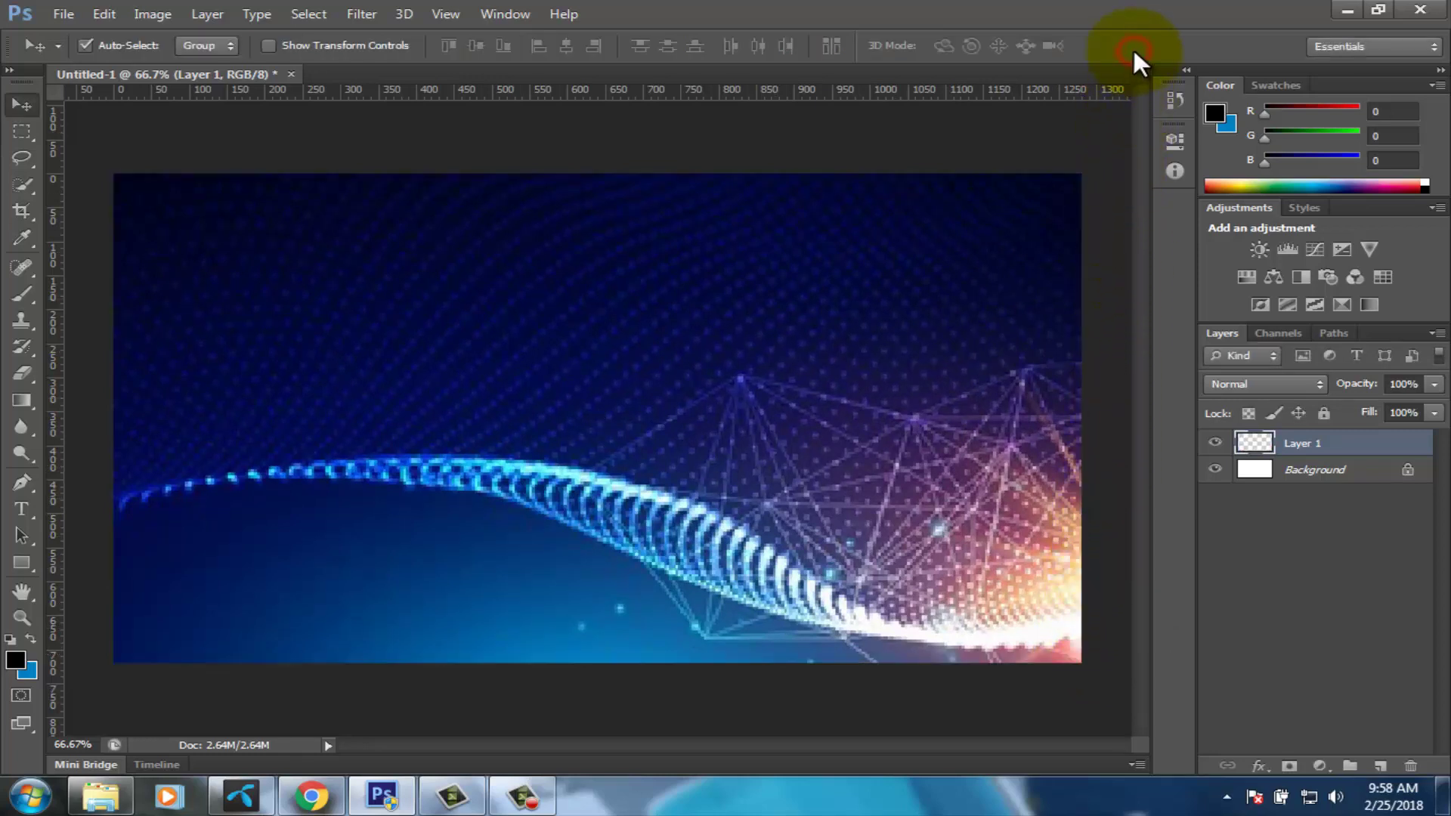
left_click(68, 9)
Open download.png and the orange hand PNG together.
left_click(88, 56)
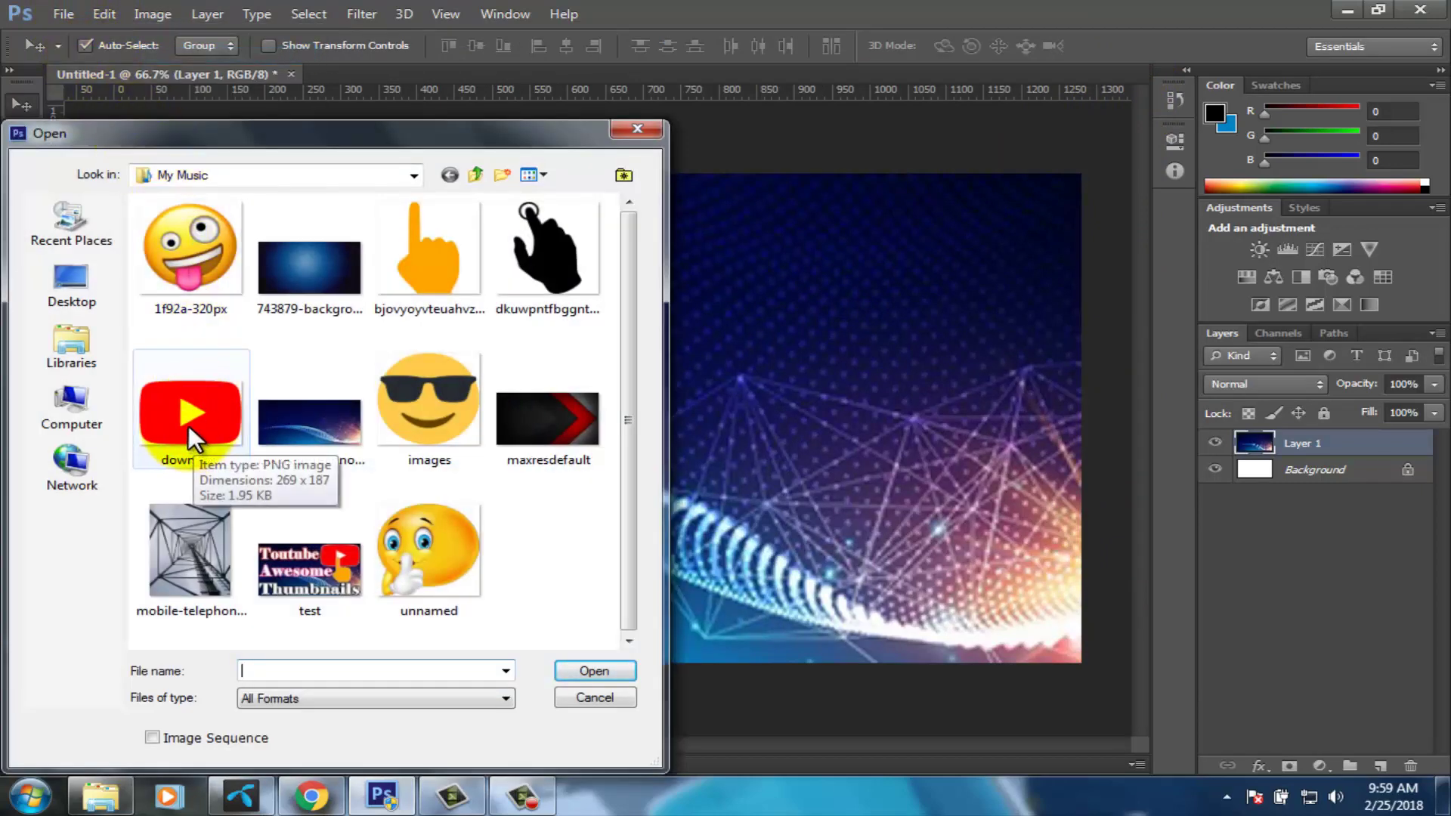
left_click(189, 425)
left_click(436, 266, "ctrl")
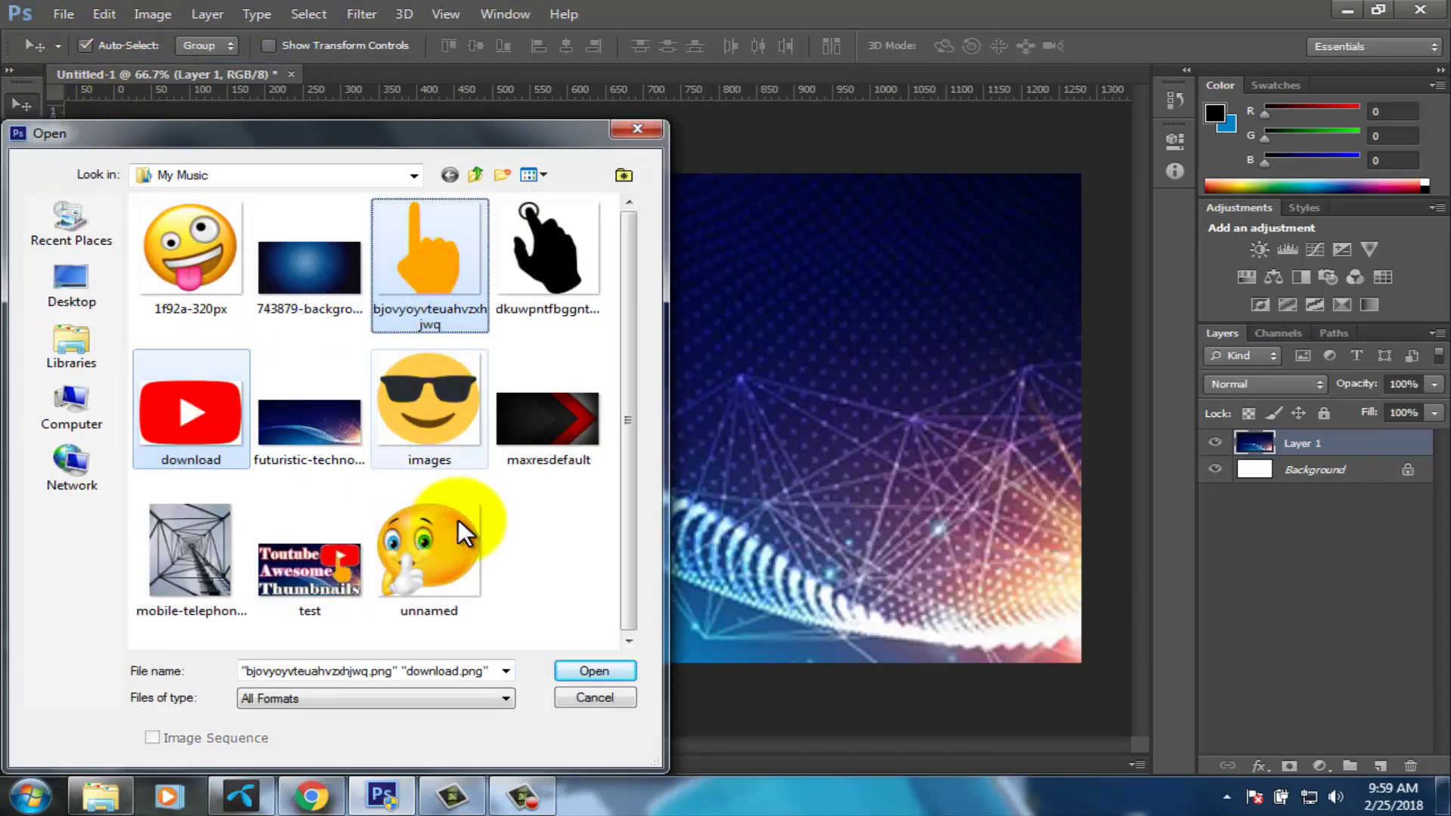
left_click(590, 669)
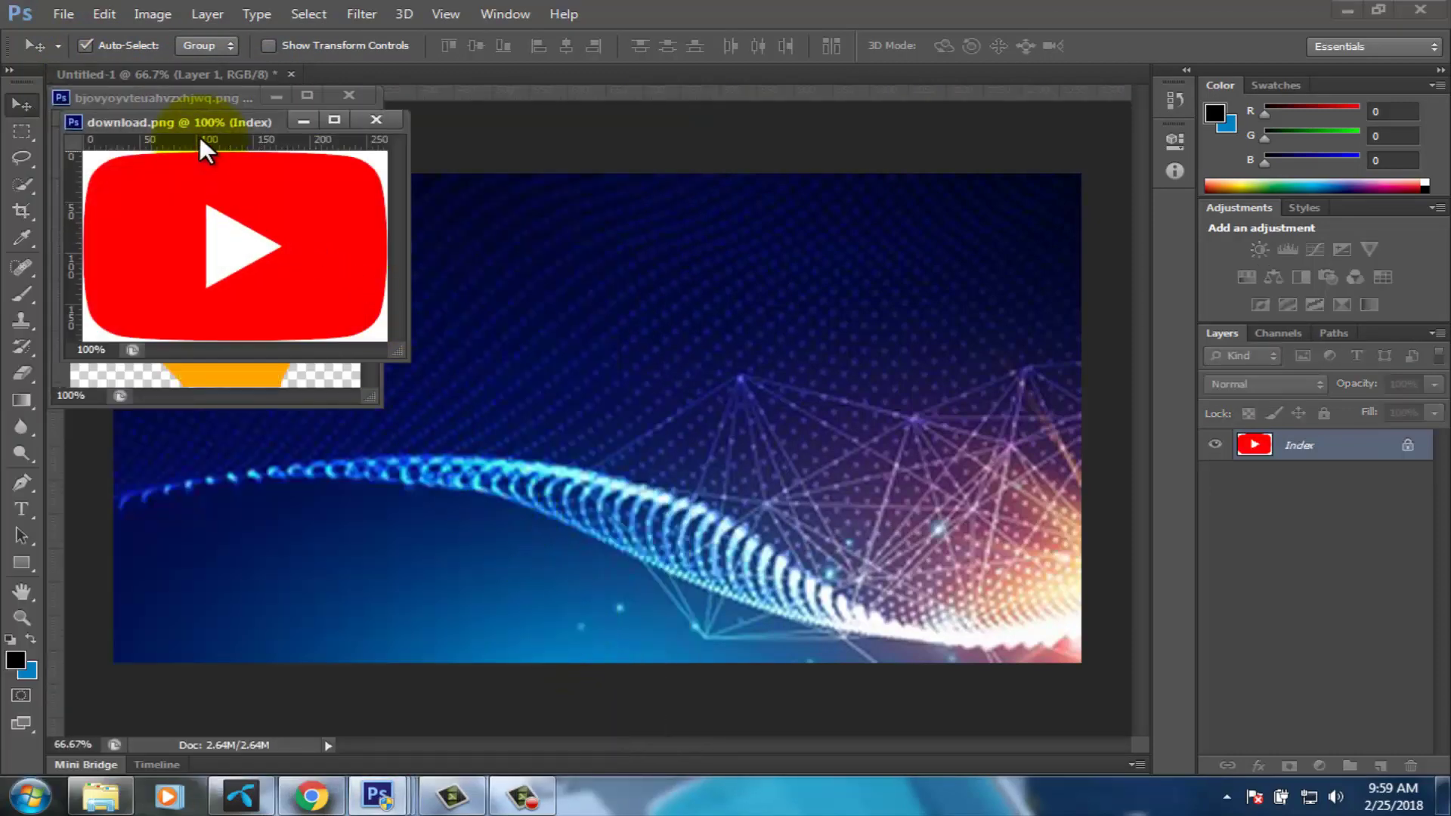
Dock the hand image as a tab and bring download.png forward, zoomed in.
left_click_drag(199, 116, 535, 84)
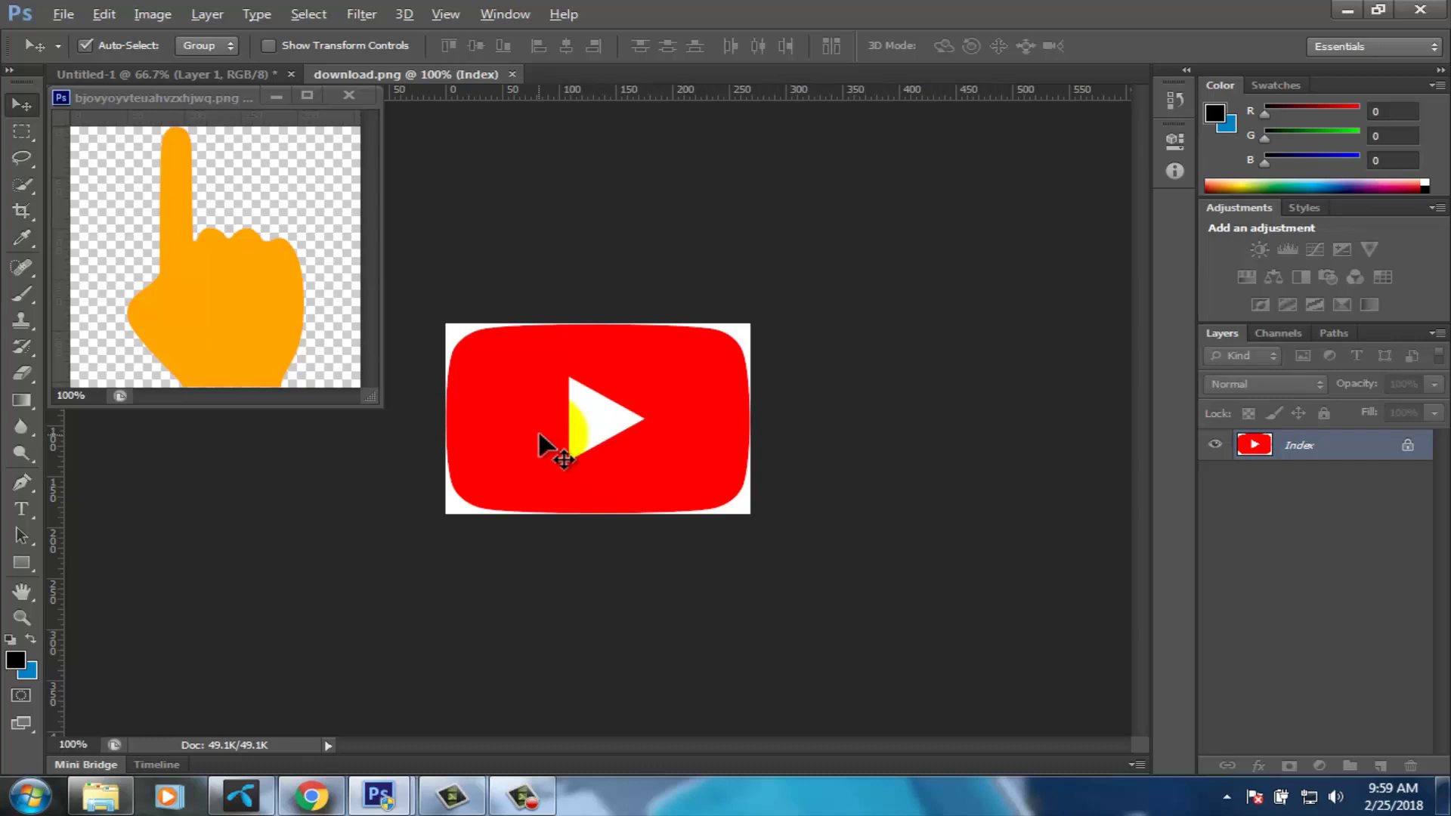
scroll(537, 429, "up", 2)
scroll(537, 429, "up", 2)
scroll(537, 429, "up", 1)
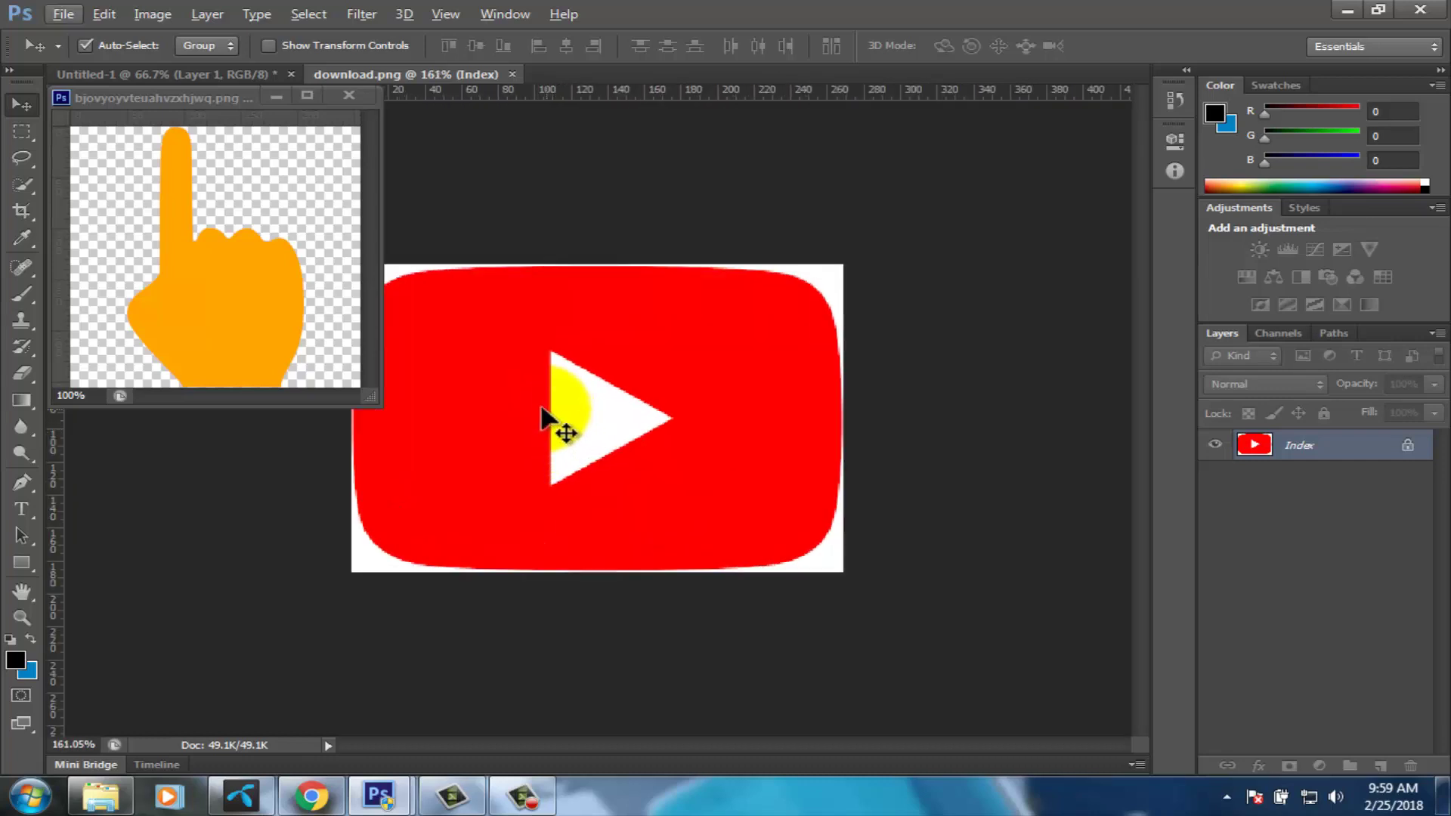
left_click_drag(227, 102, 672, 75)
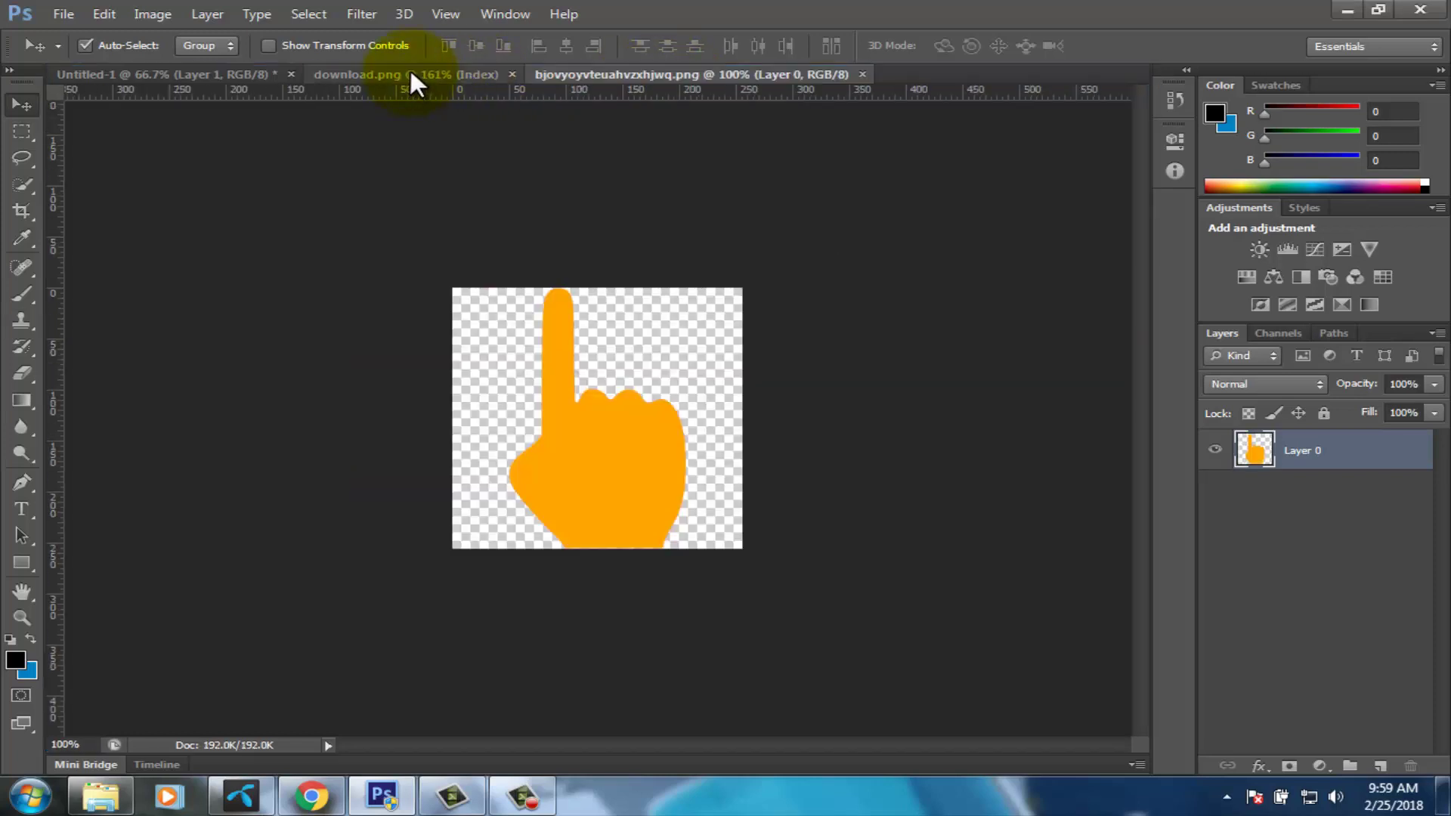
left_click(410, 71)
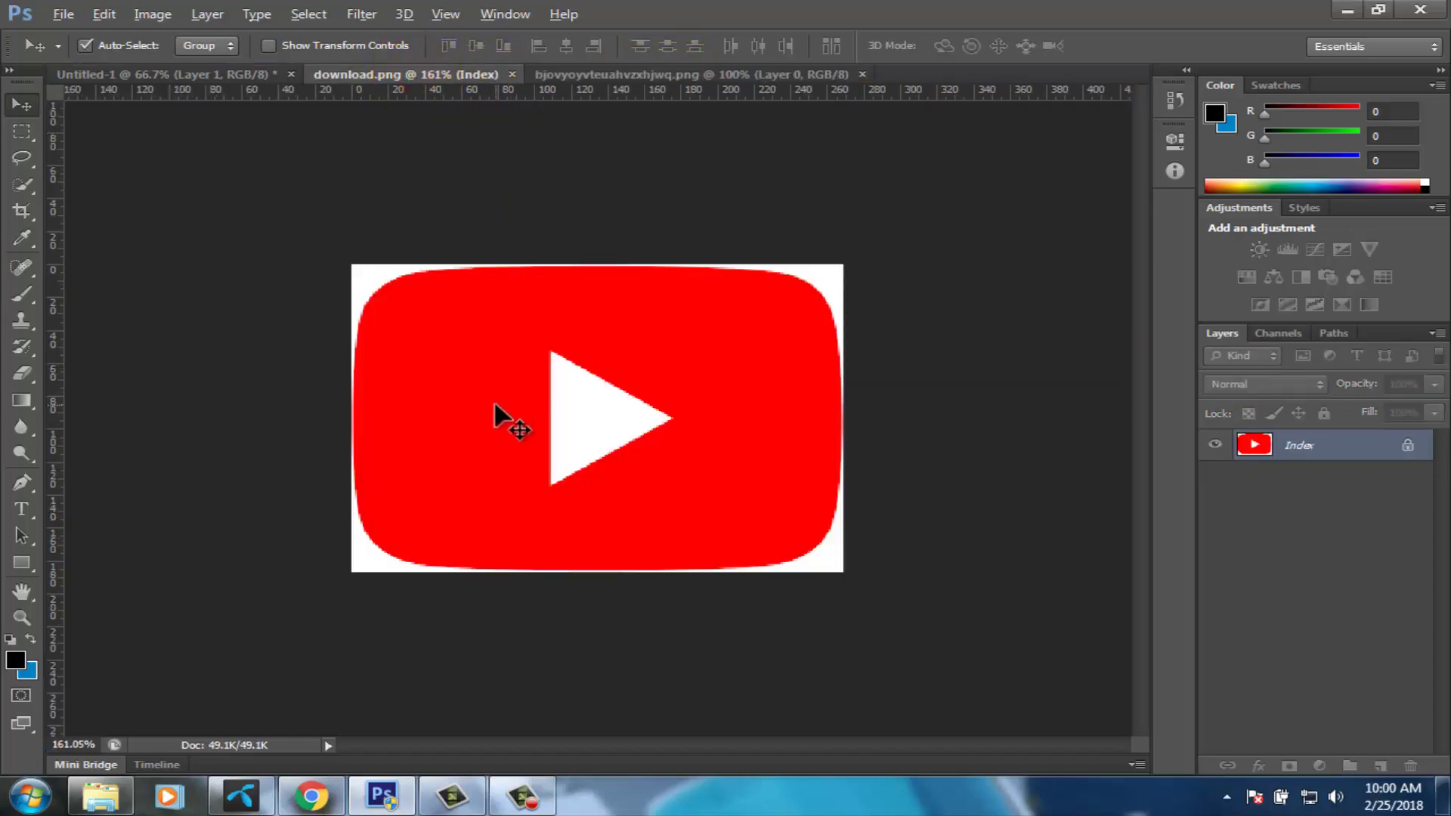
scroll(492, 400, "up", 3)
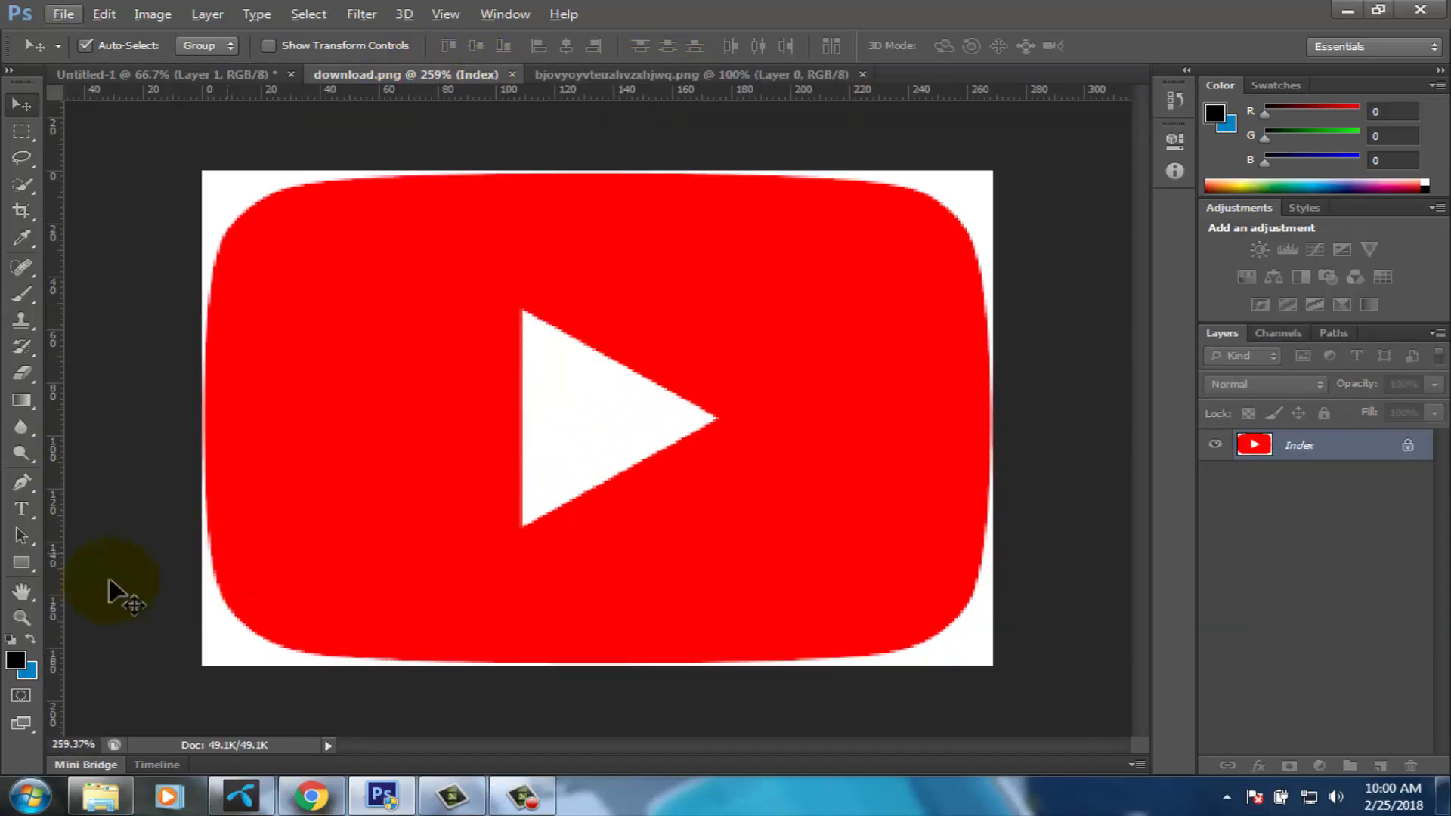
With the Pen tool, trace the logo's left edge, top edge and upper-right curve.
left_click(27, 484)
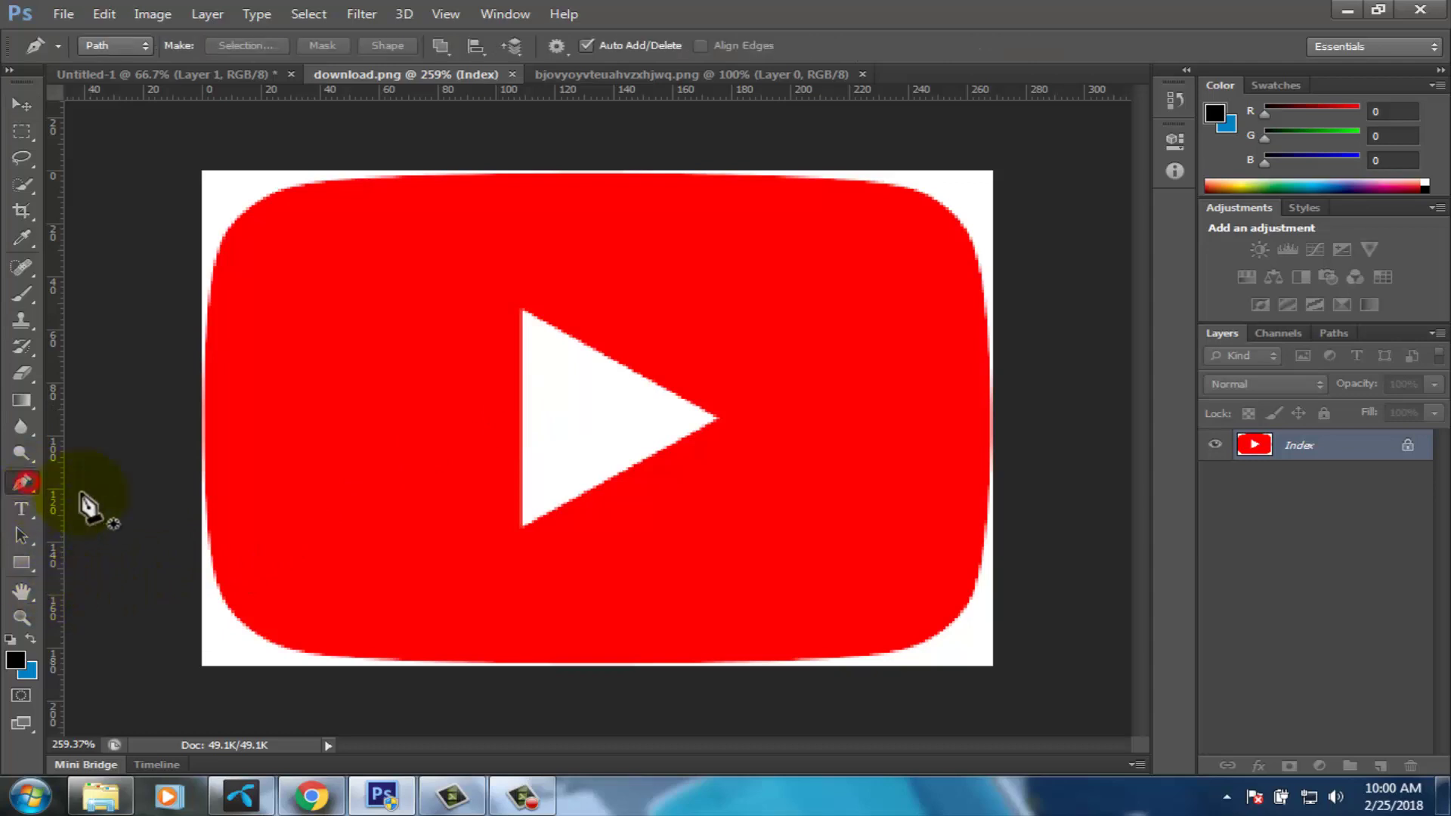
left_click(201, 454)
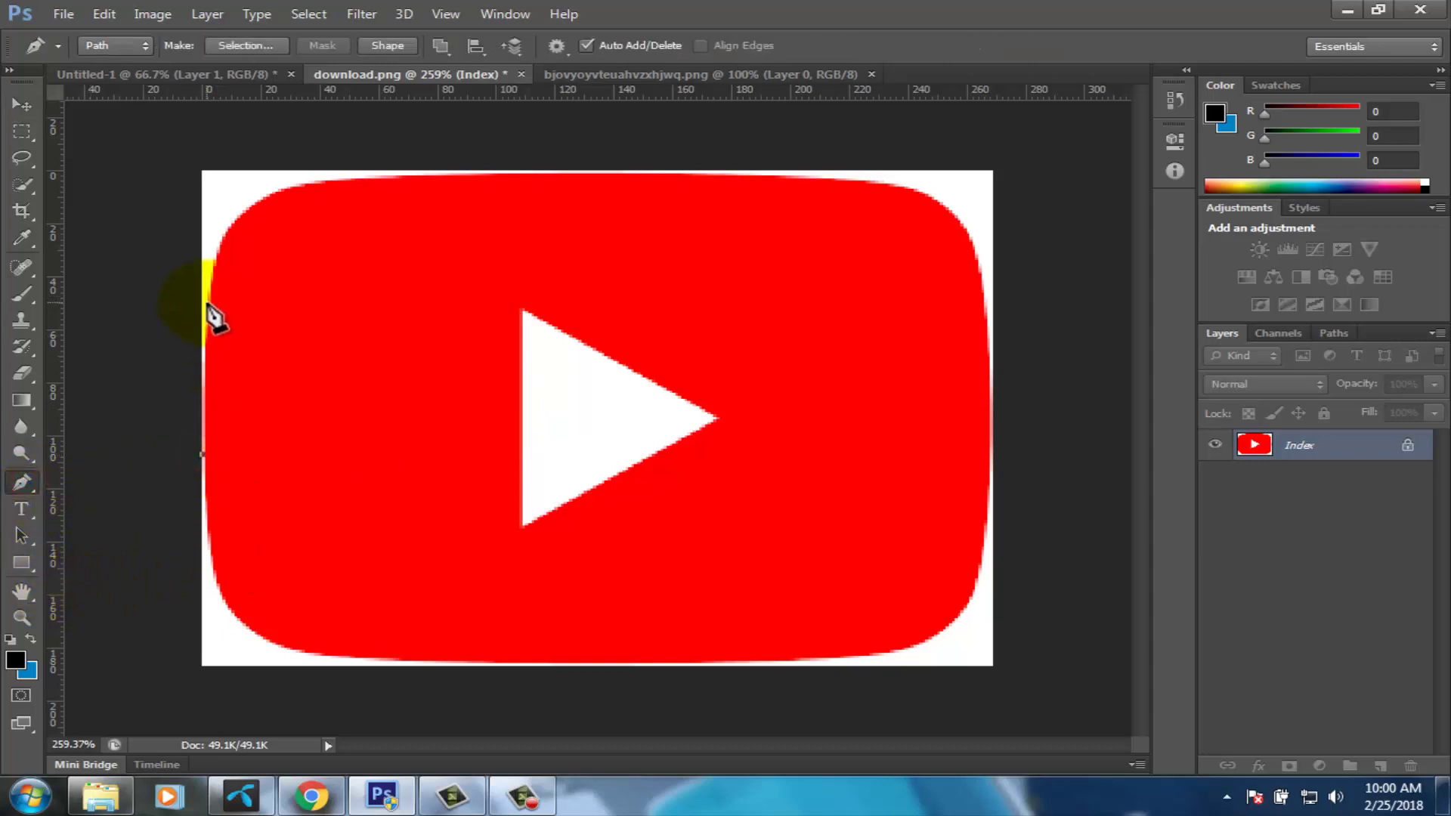
left_click(203, 304)
left_click(216, 247)
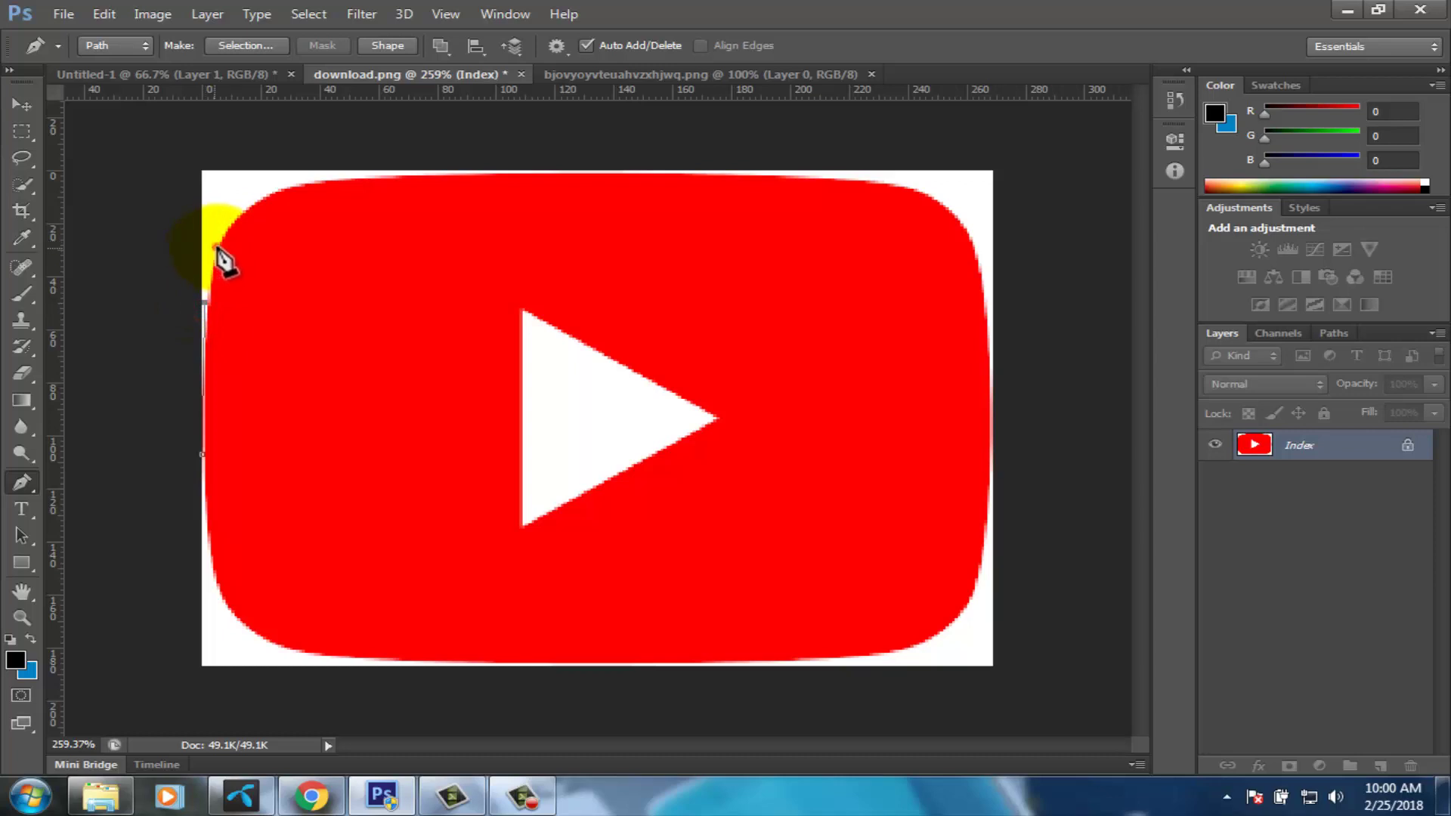
left_click(239, 213)
left_click(272, 189)
left_click(312, 177)
left_click(361, 175)
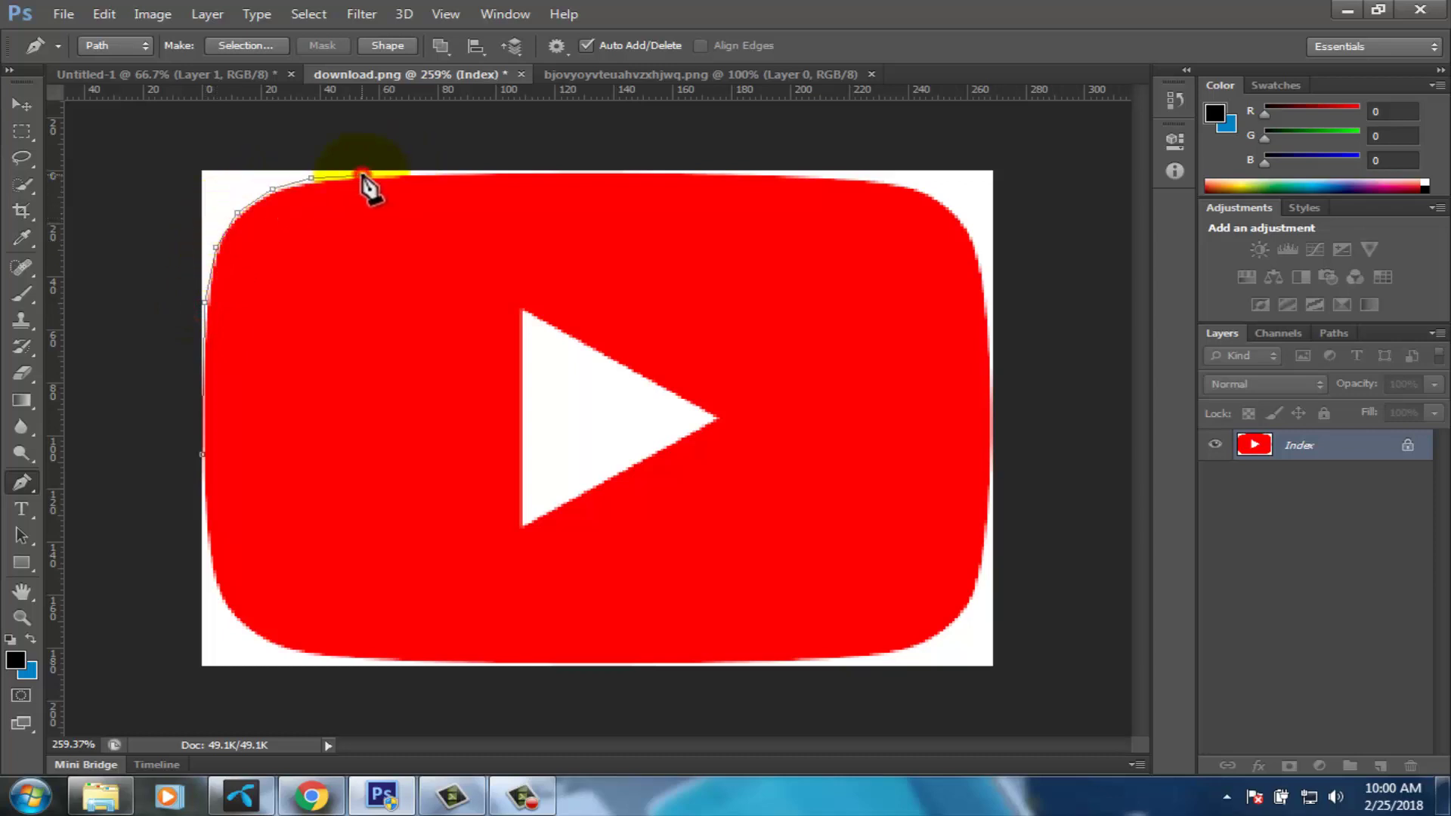
left_click(825, 178)
left_click(890, 184)
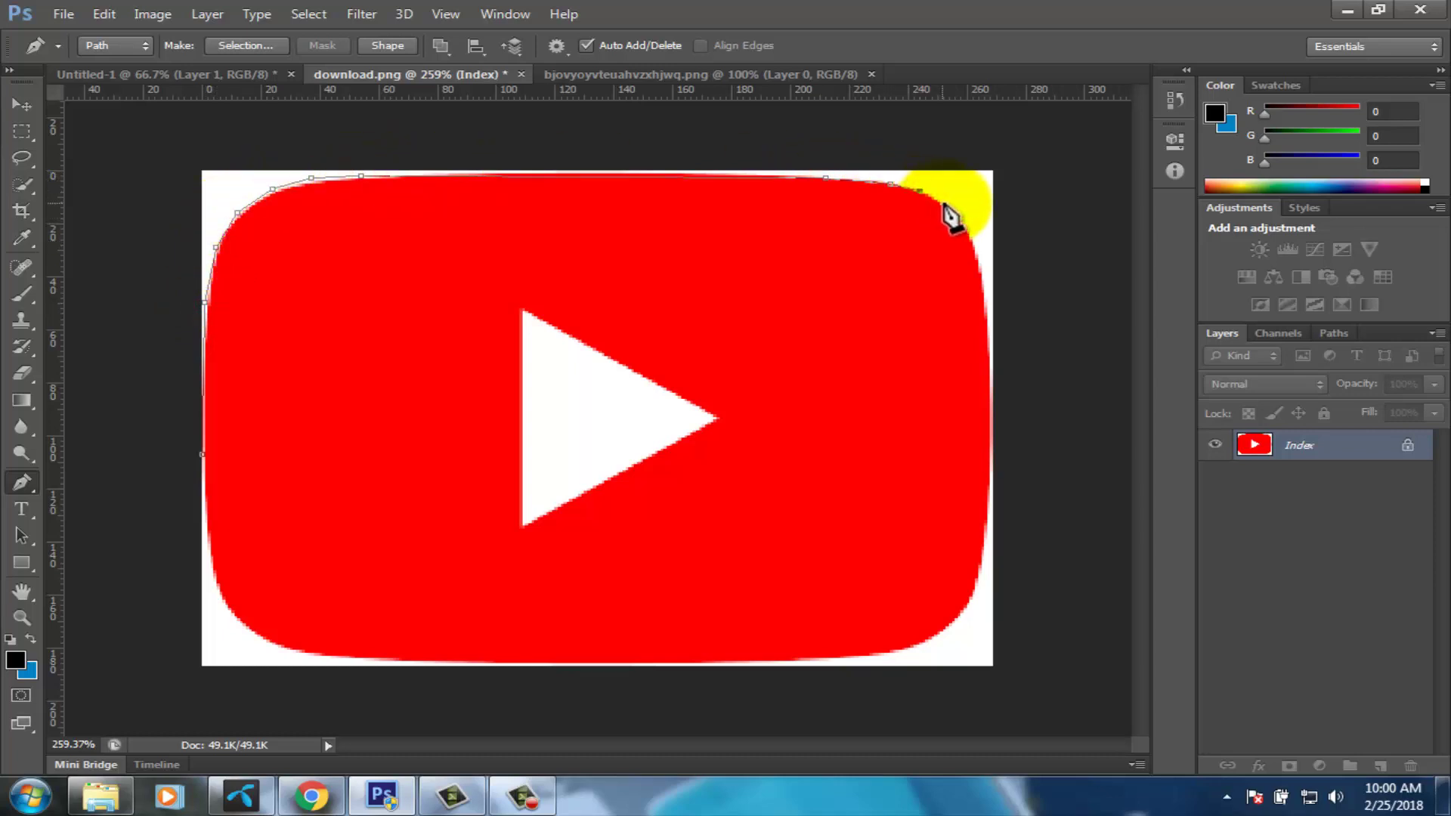
left_click(944, 204)
left_click(971, 236)
left_click(979, 263)
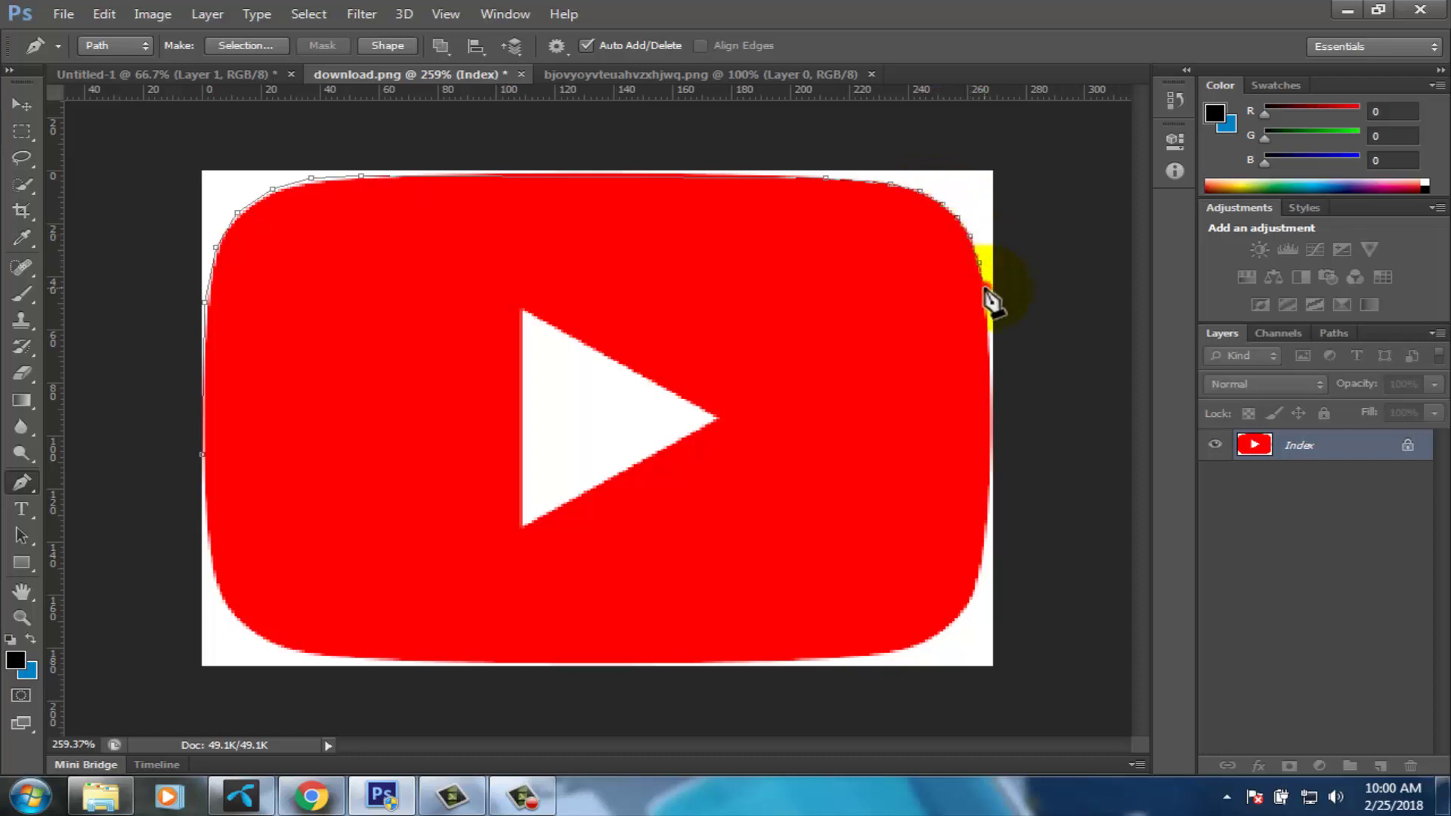
left_click(987, 324)
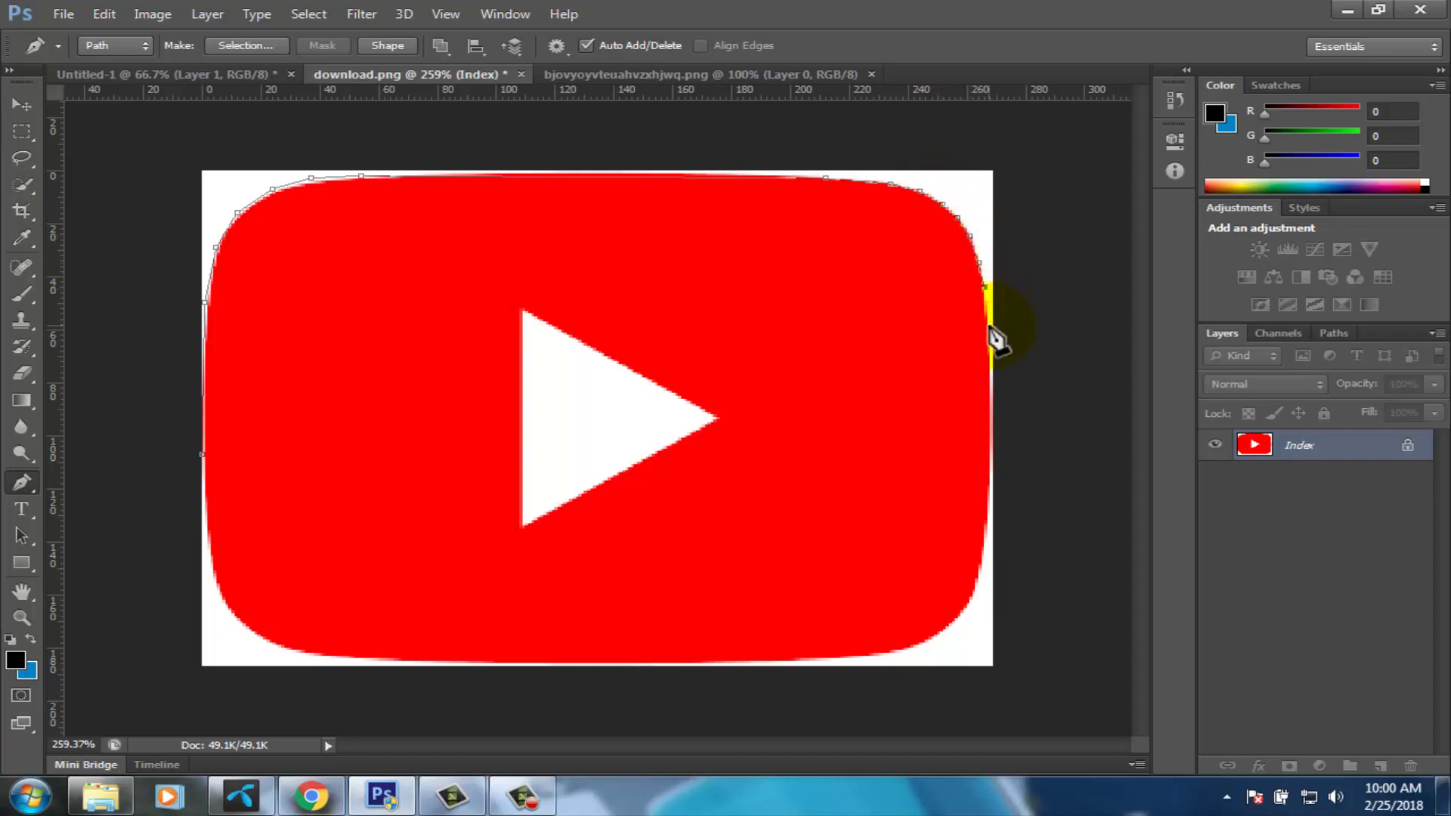
Continue the path down the right edge, along the bottom and up the left side.
left_click(985, 523)
left_click(981, 561)
left_click(969, 599)
left_click(931, 637)
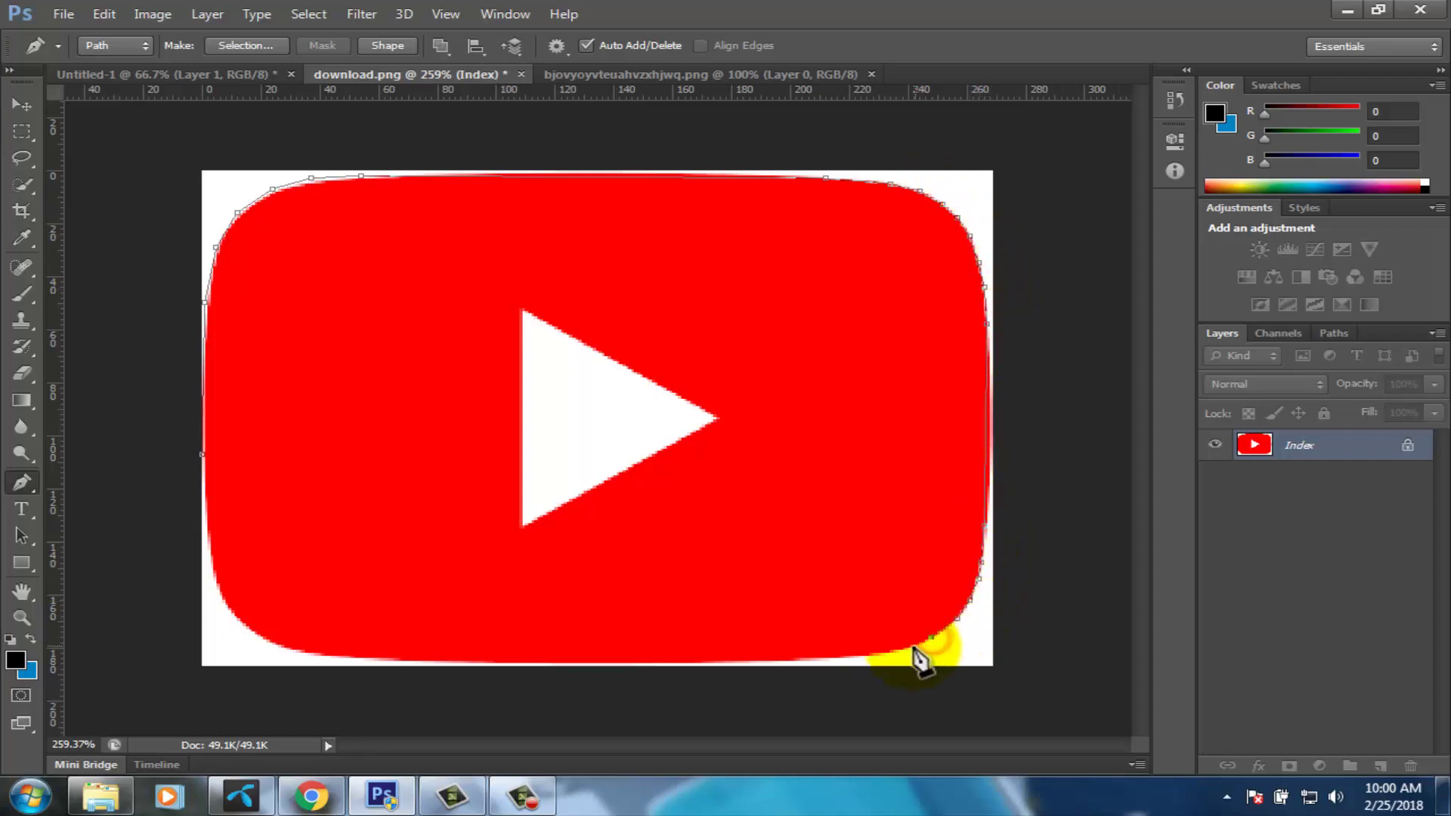
left_click(882, 653)
left_click(846, 658)
left_click(799, 661)
left_click(752, 660)
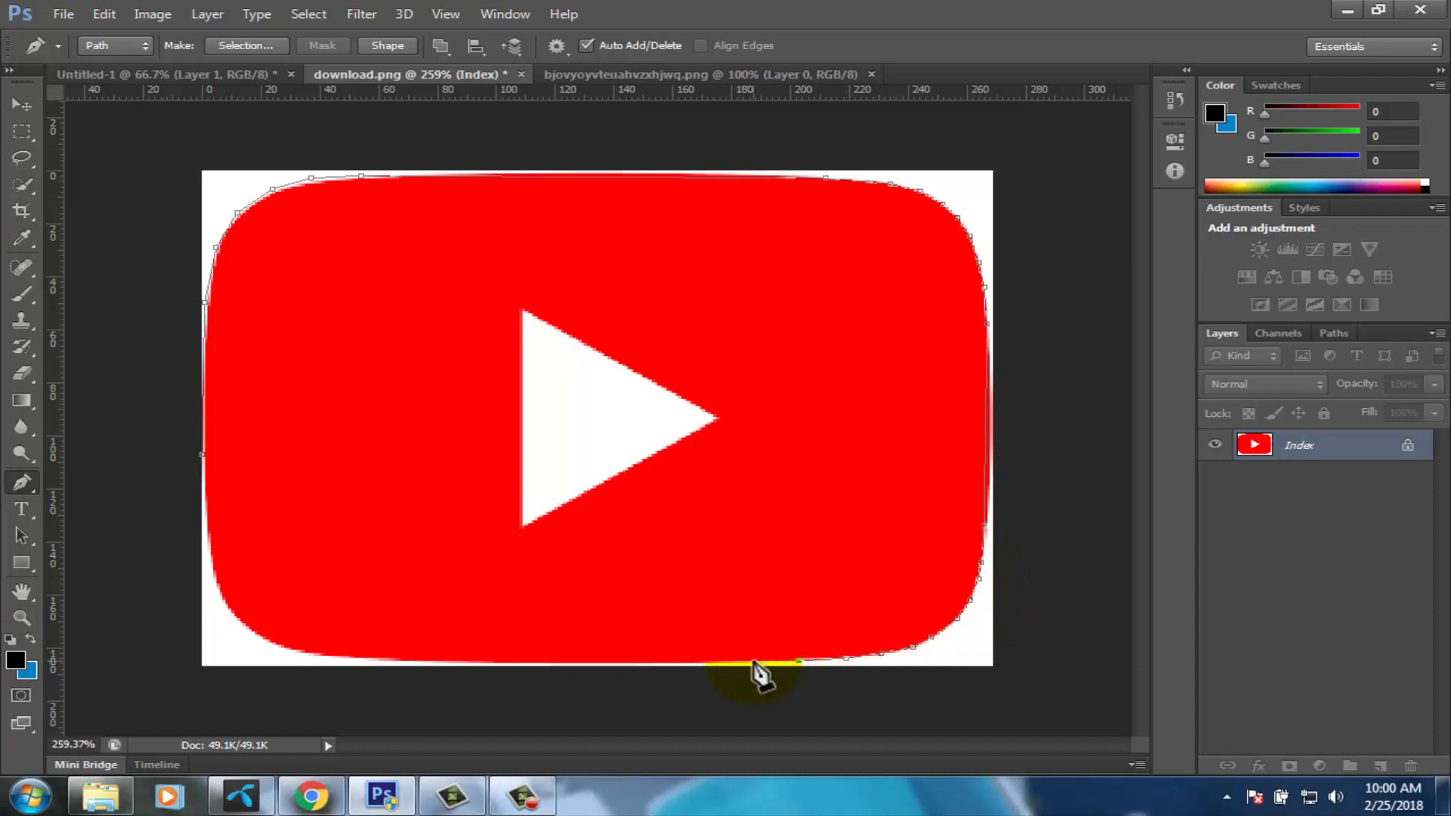
left_click(355, 658)
left_click(303, 653)
left_click(266, 640)
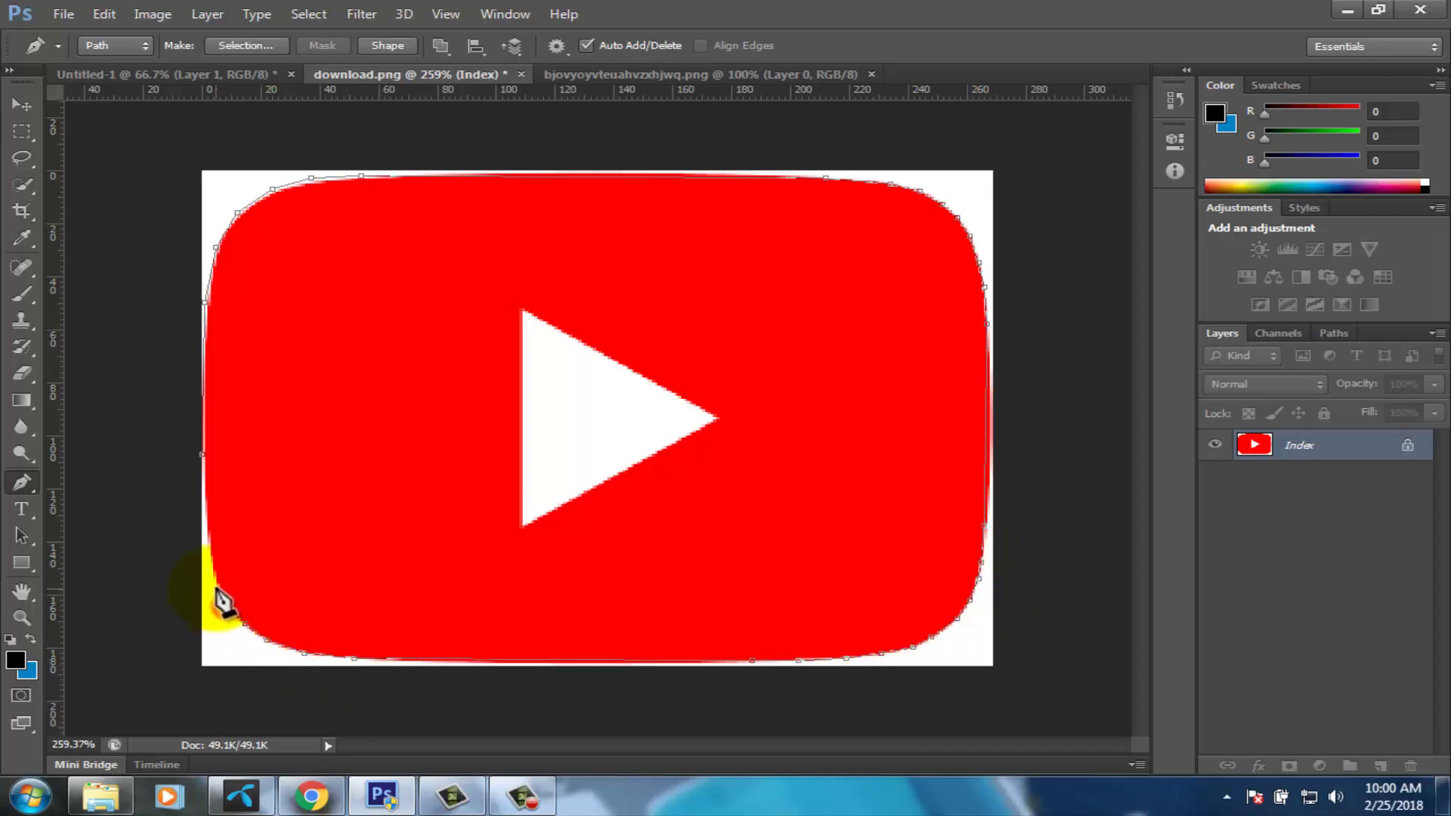
left_click(224, 605)
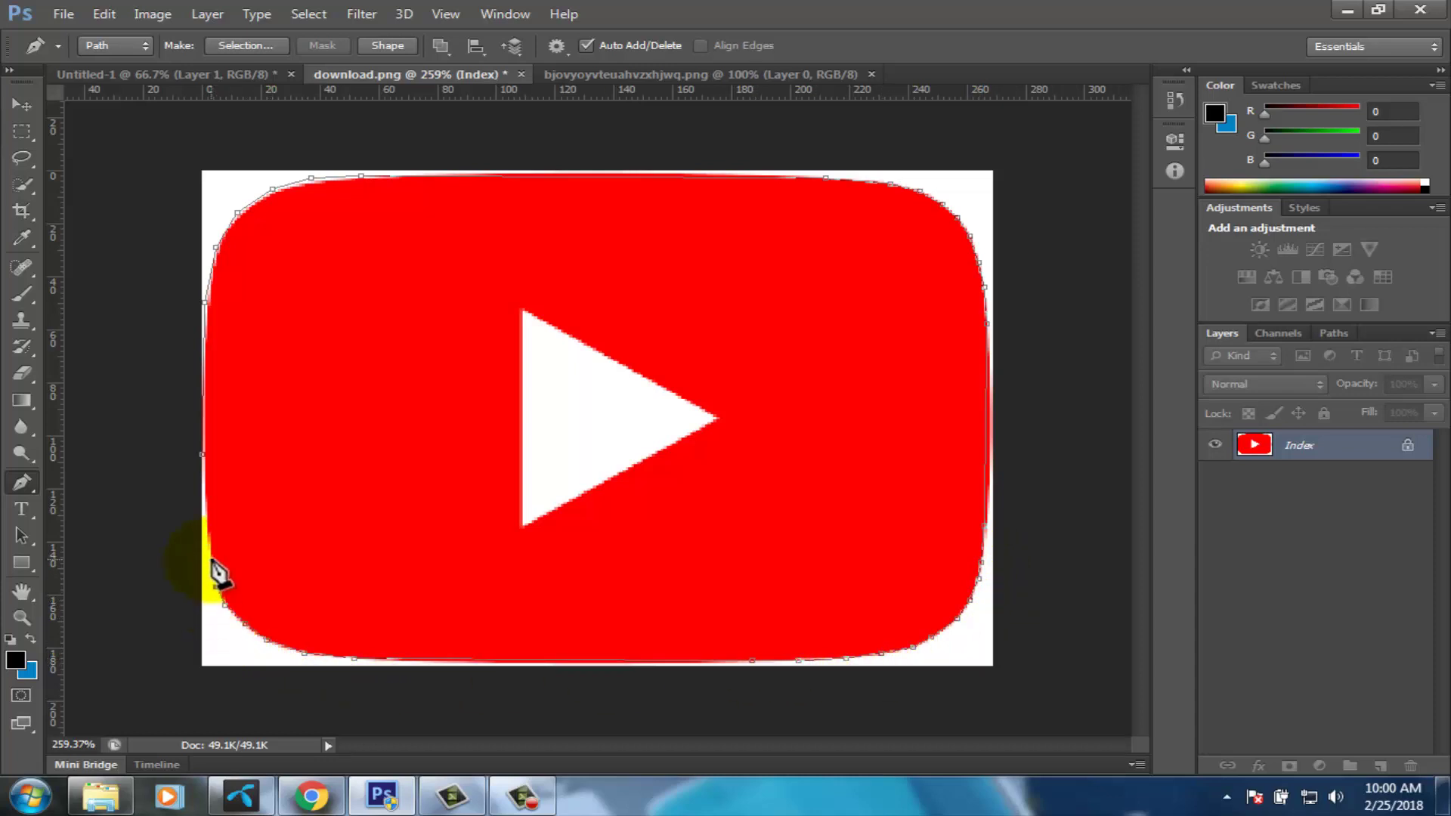
left_click(202, 507)
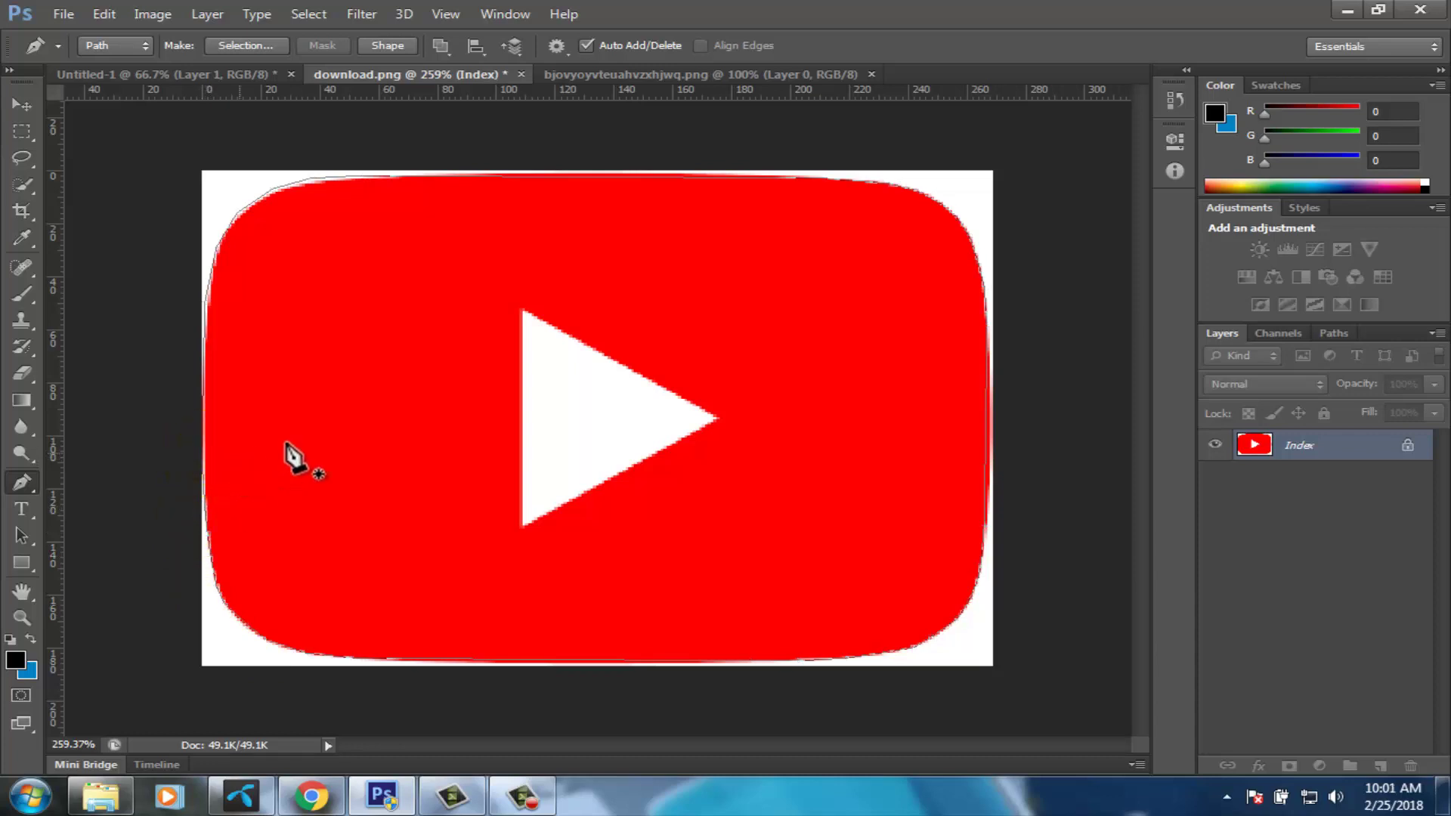
Make a selection from the logo path, zoom out, and float download.png in its own window.
right_click(418, 409)
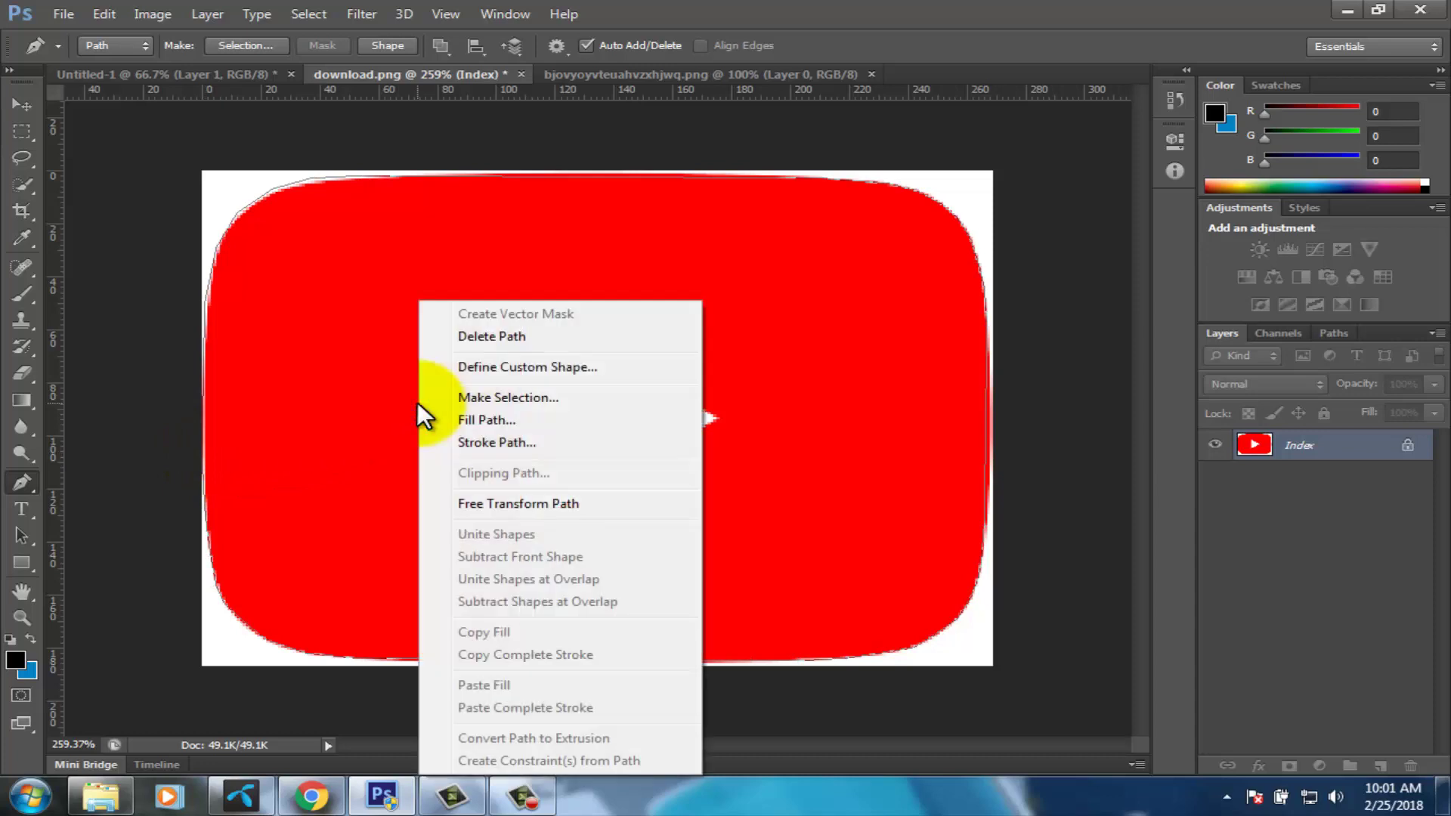
left_click(492, 397)
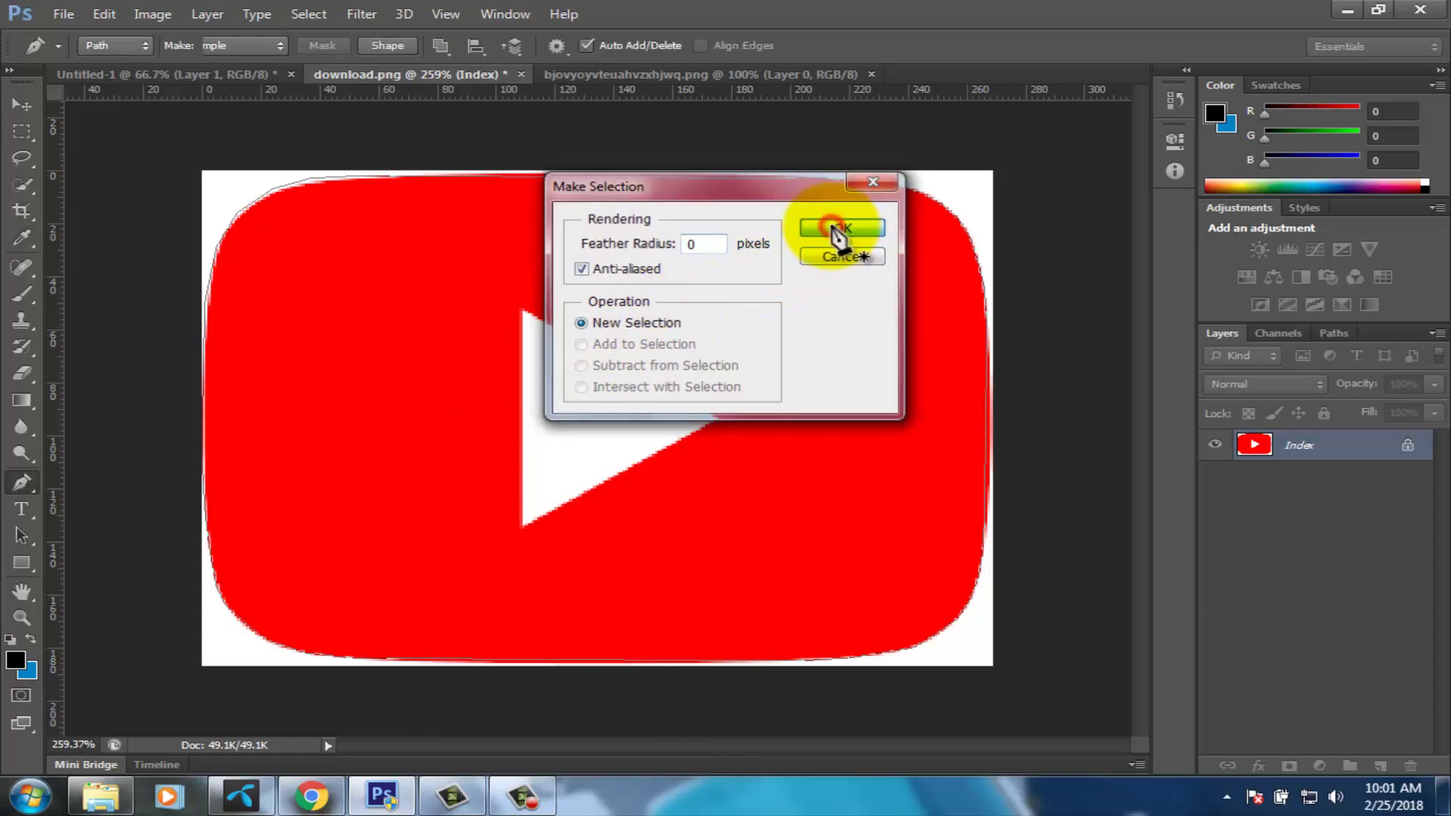
left_click(839, 228)
scroll(707, 332, "down", 3)
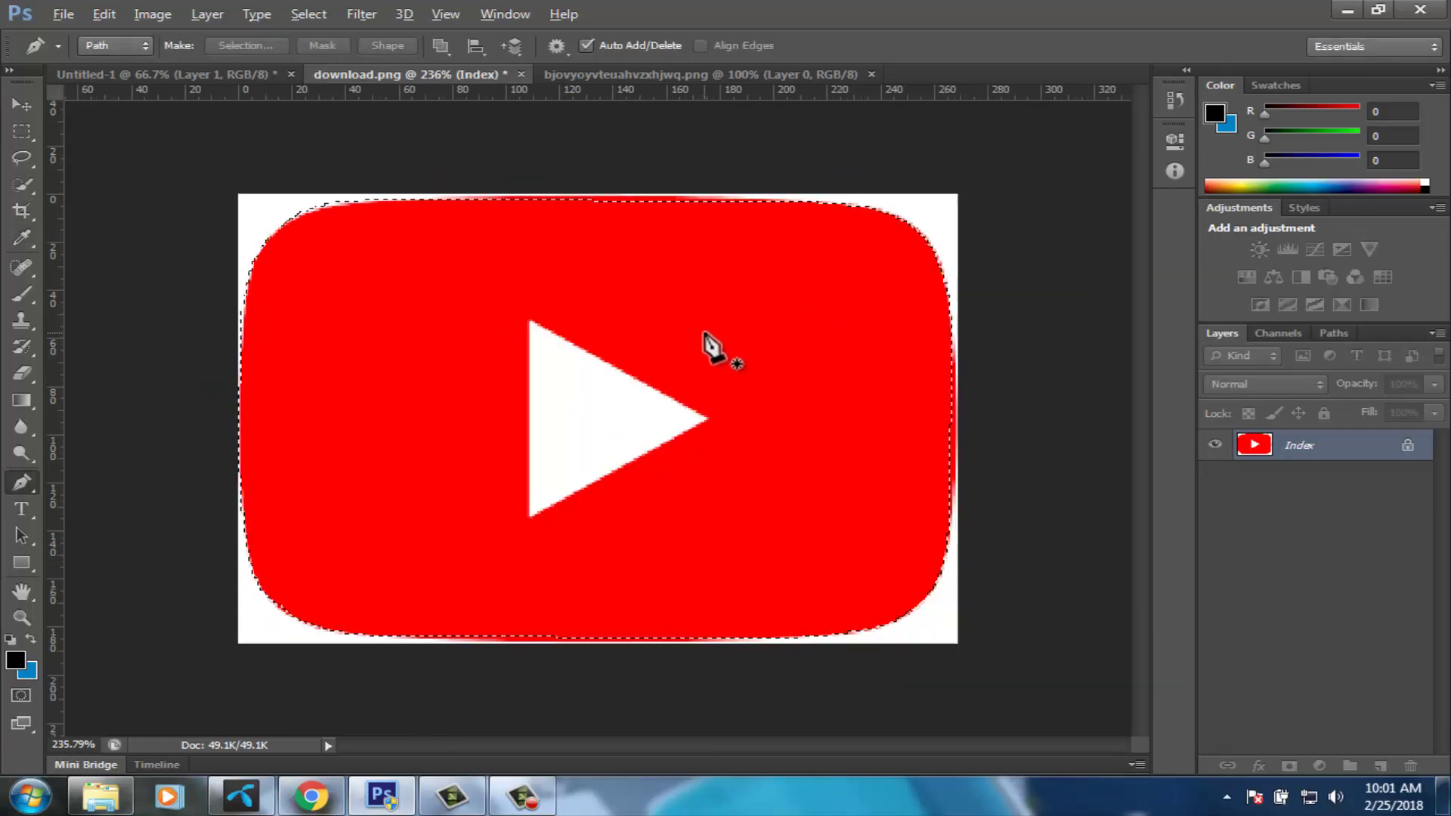
scroll(707, 332, "down", 1)
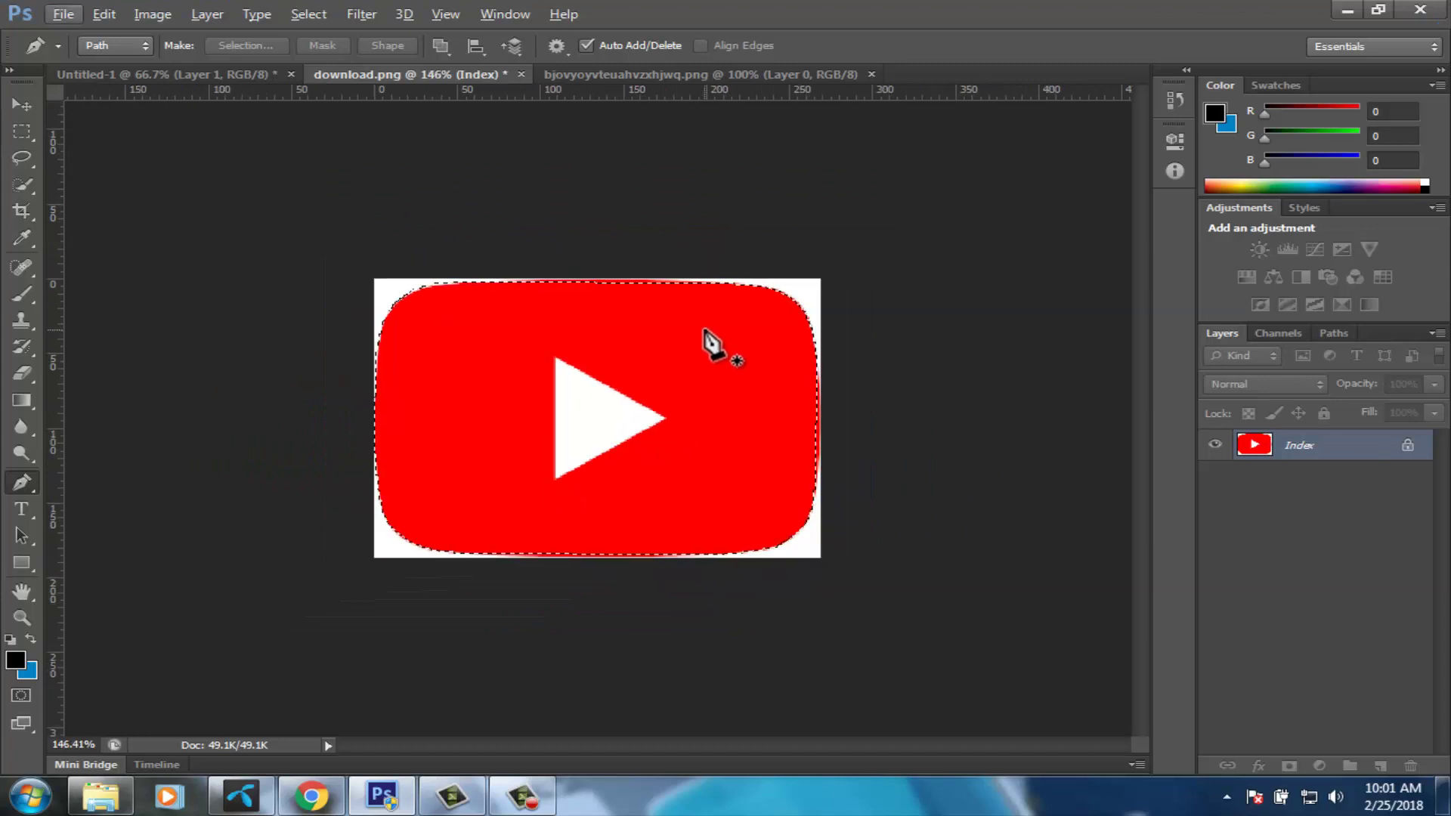
left_click_drag(435, 69, 520, 424)
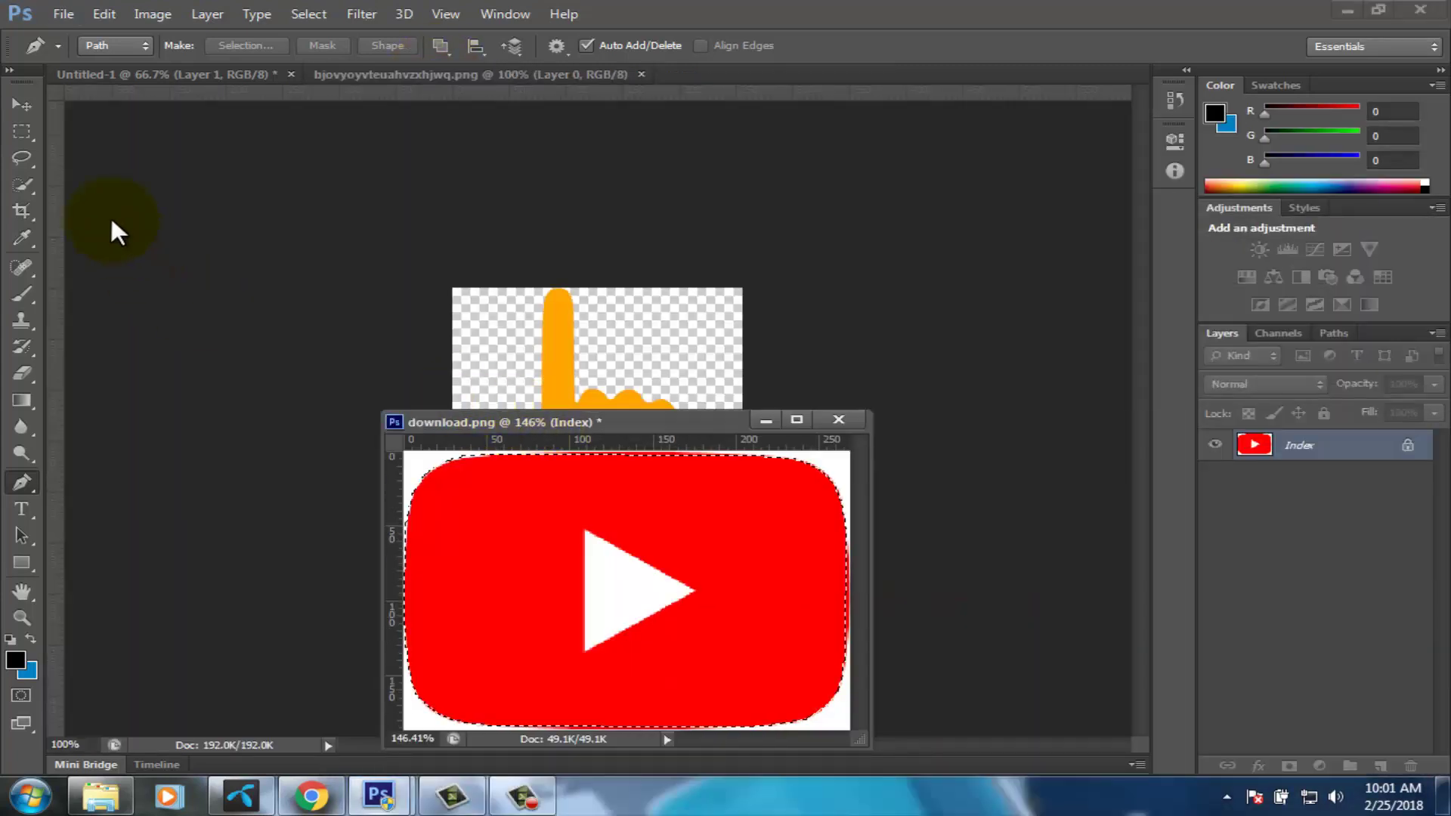
Move the selected logo into Untitled-1 as Layer 2, placed upper-right.
left_click(23, 104)
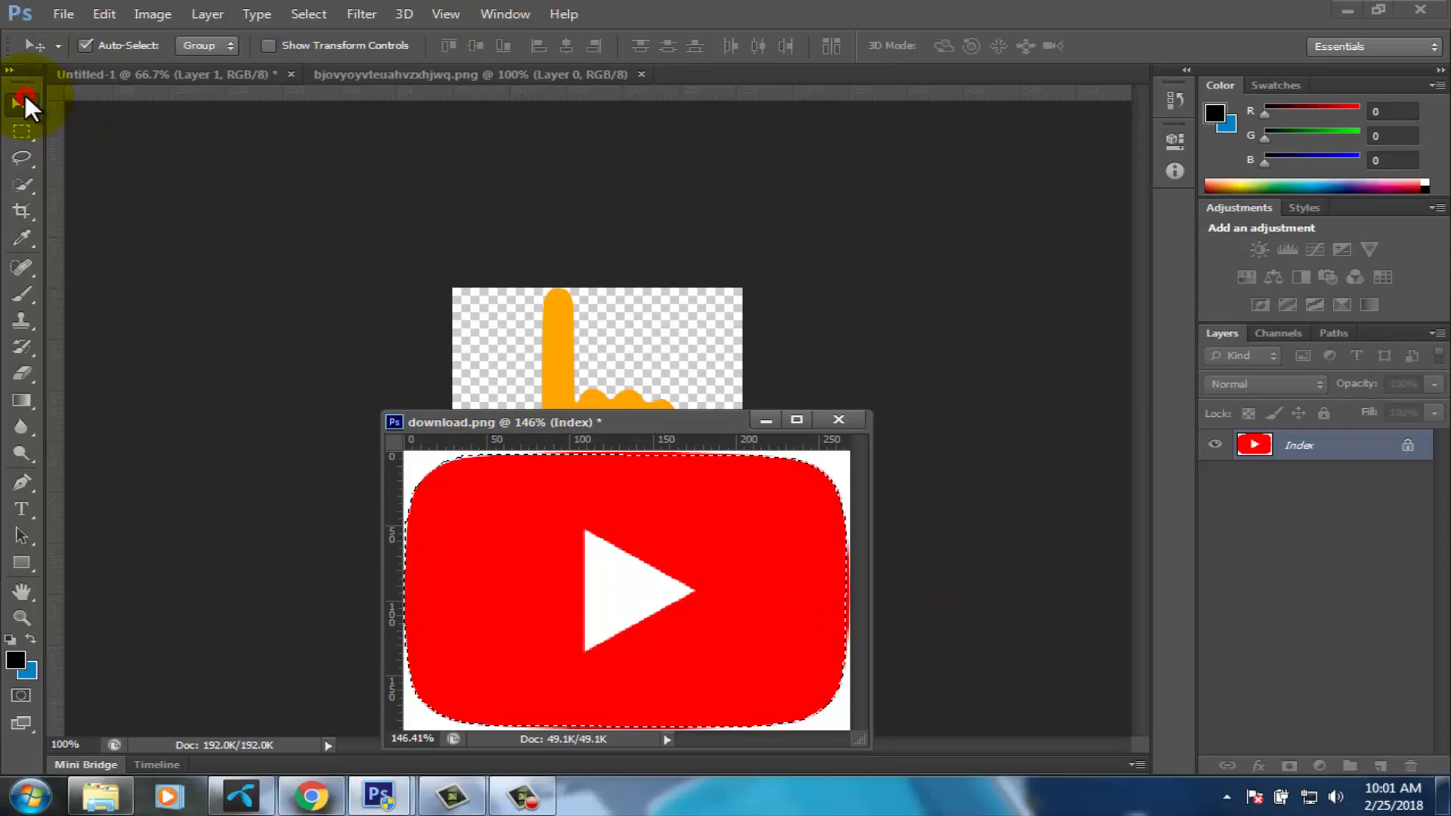
left_click(170, 65)
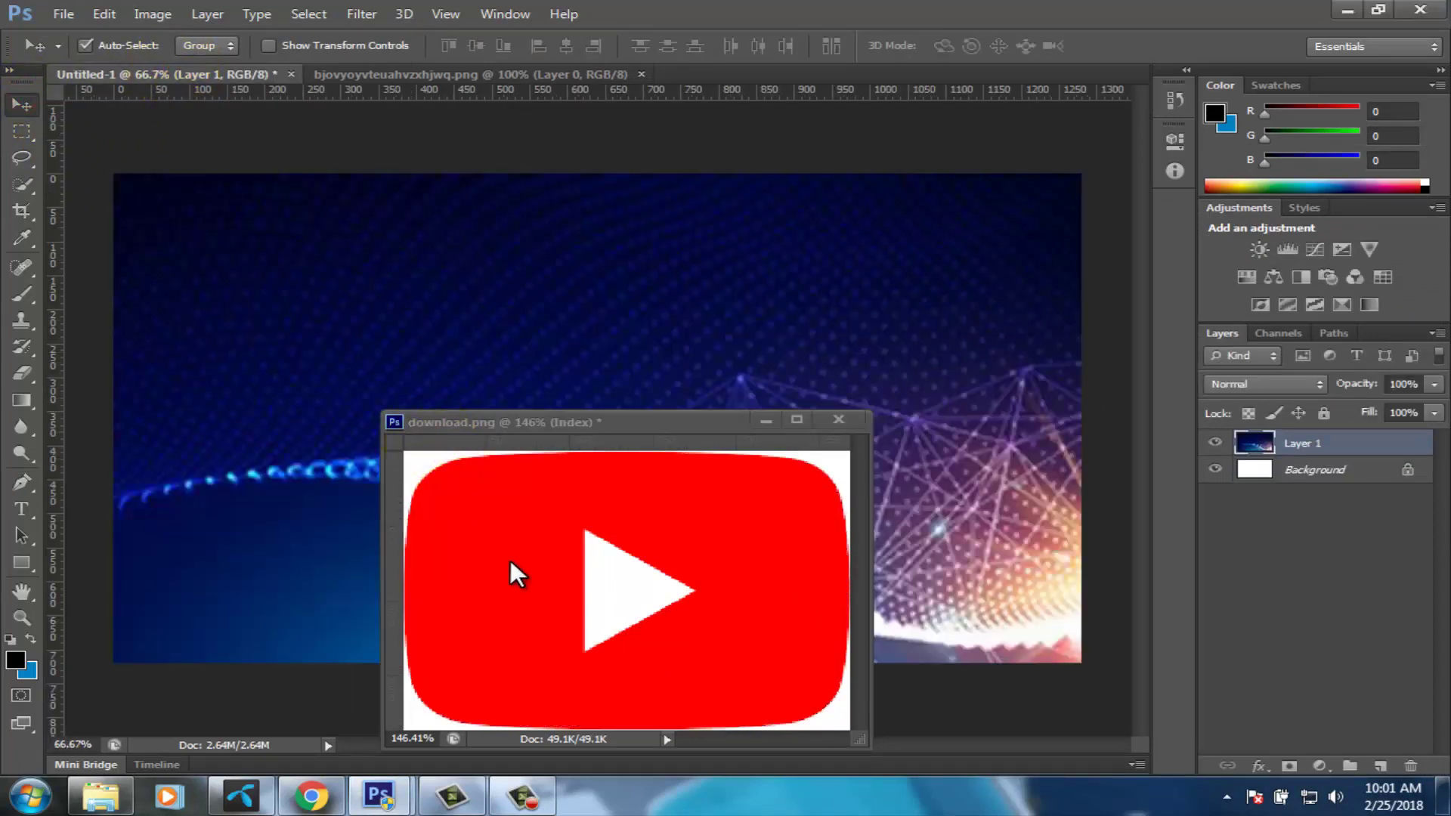
left_click(504, 502)
left_click_drag(502, 506, 450, 325)
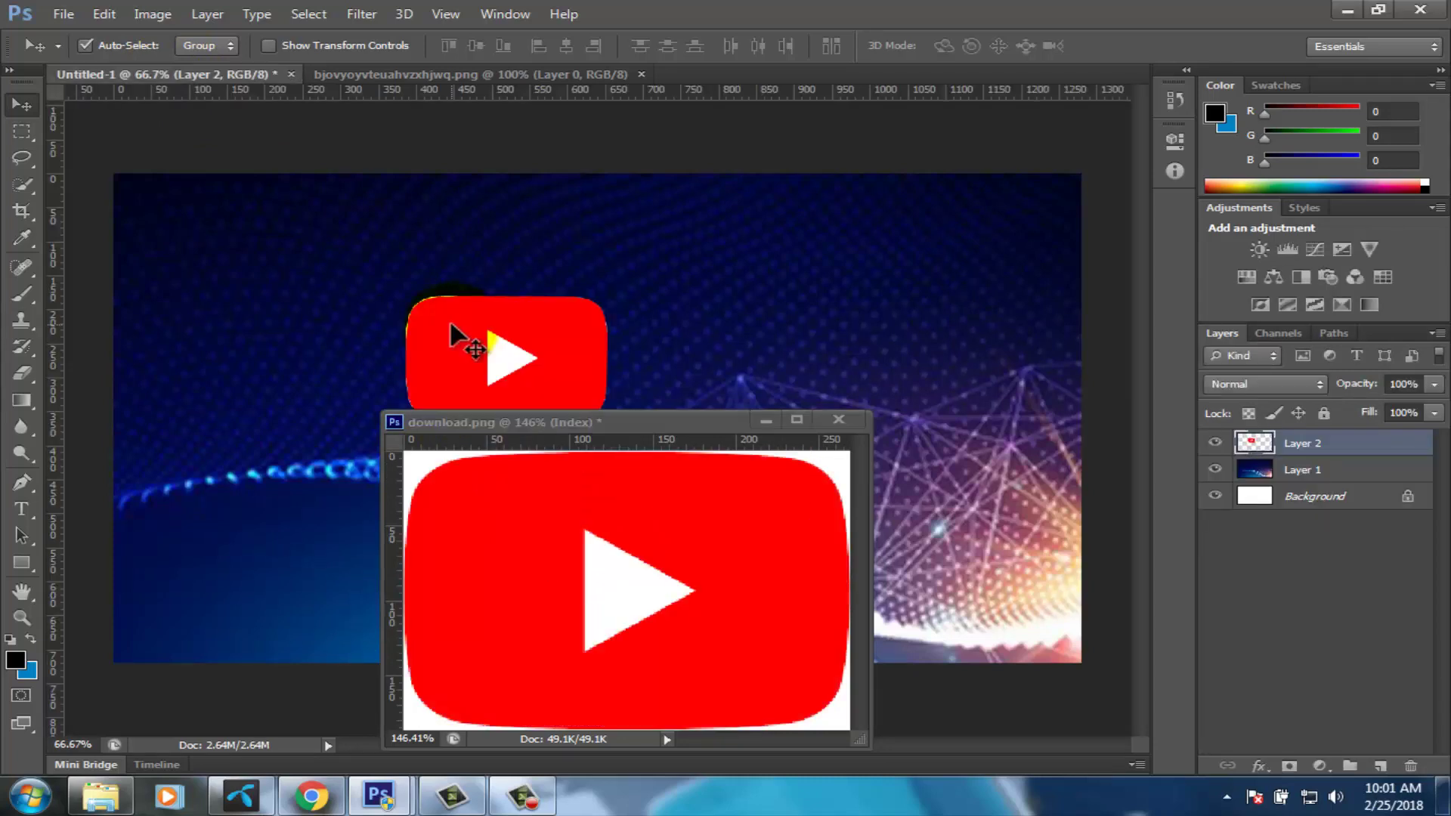
mouse_move(469, 336)
left_mouse_down()
mouse_move(876, 271)
mouse_move(923, 228)
left_mouse_up()
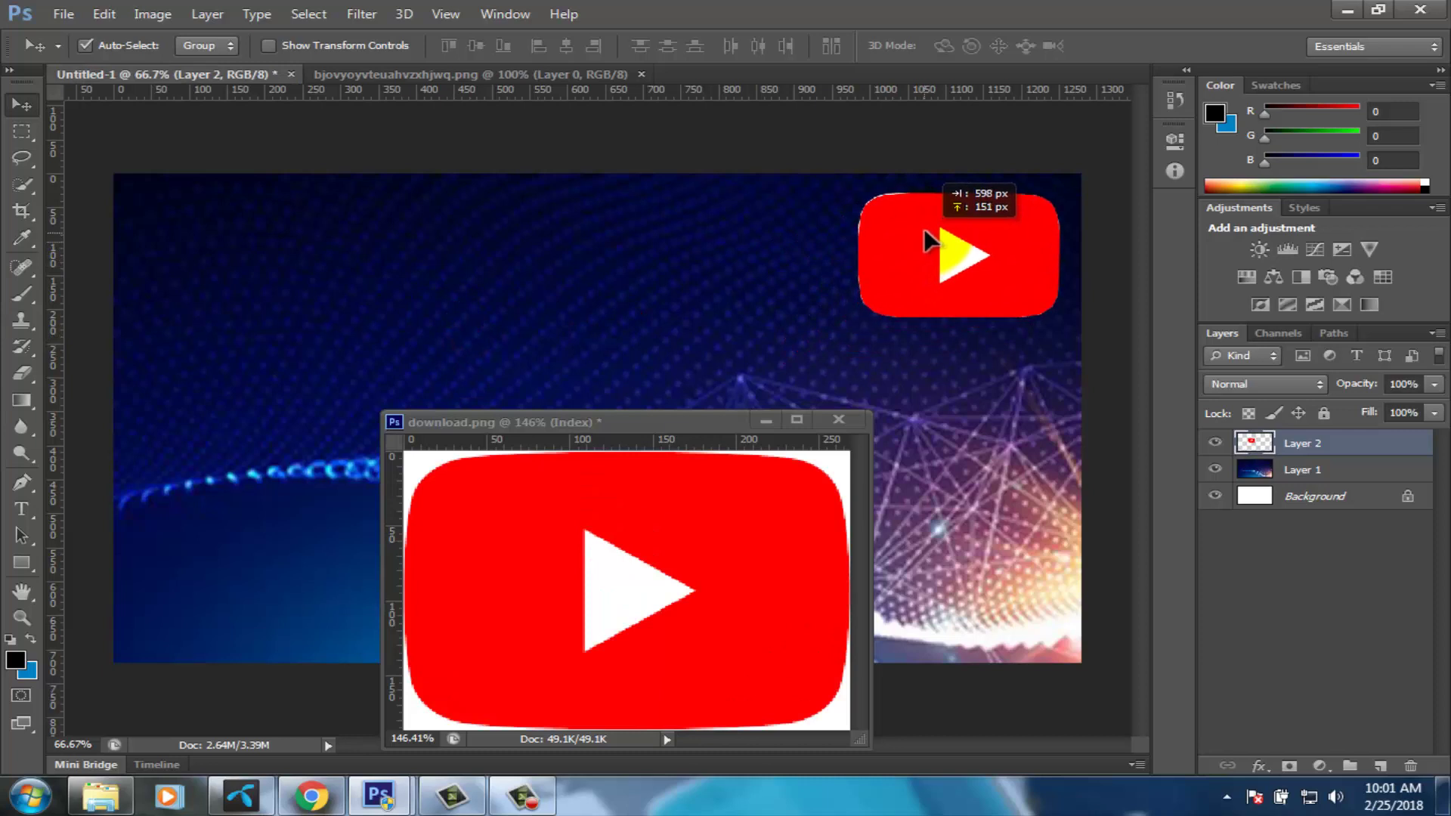
Enlarge the logo with Free Transform and nudge it into the top-right corner.
key("ctrl+t")
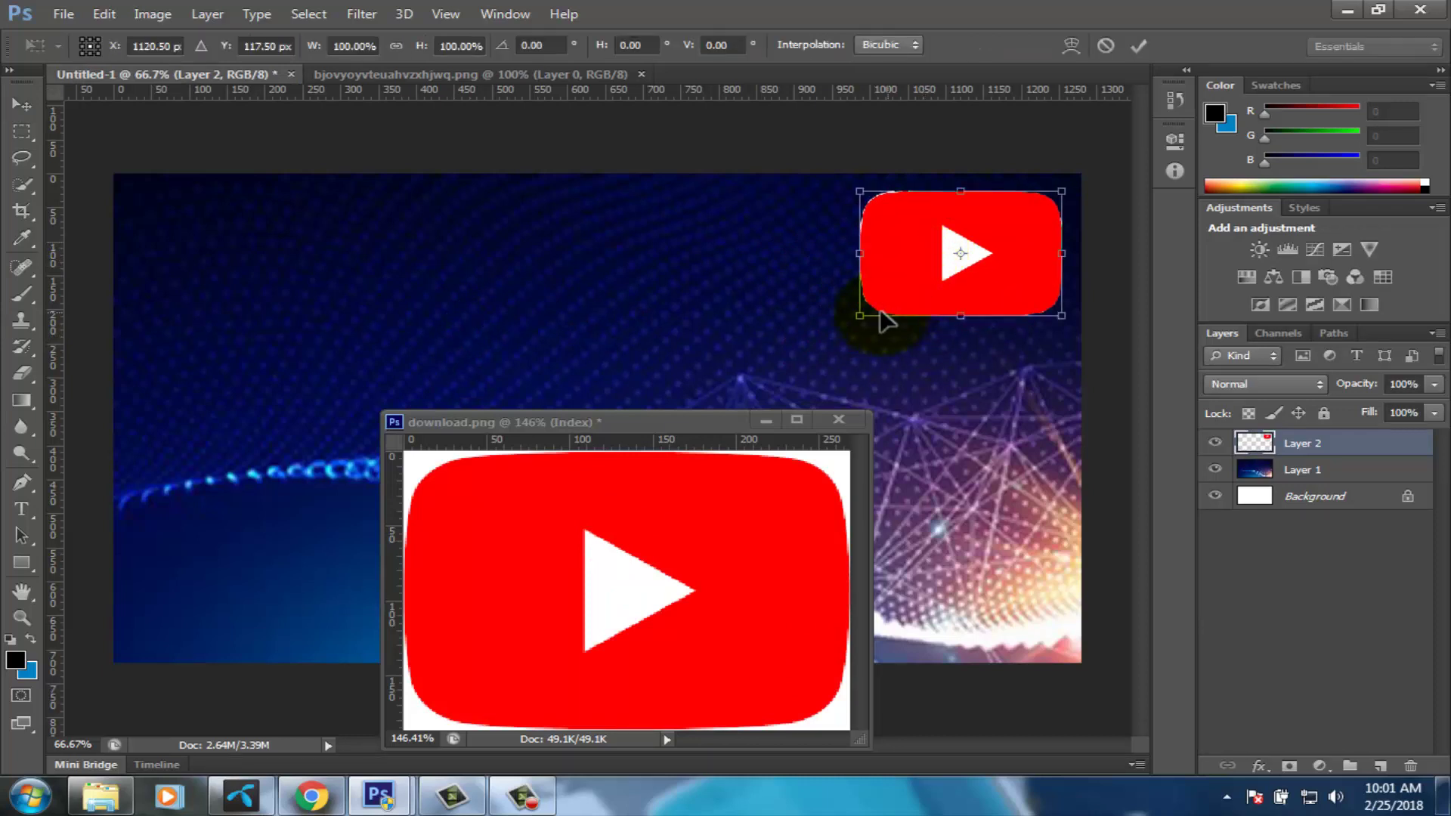
mouse_move(859, 316)
left_mouse_down()
mouse_move(764, 378)
mouse_move(722, 377)
left_mouse_up()
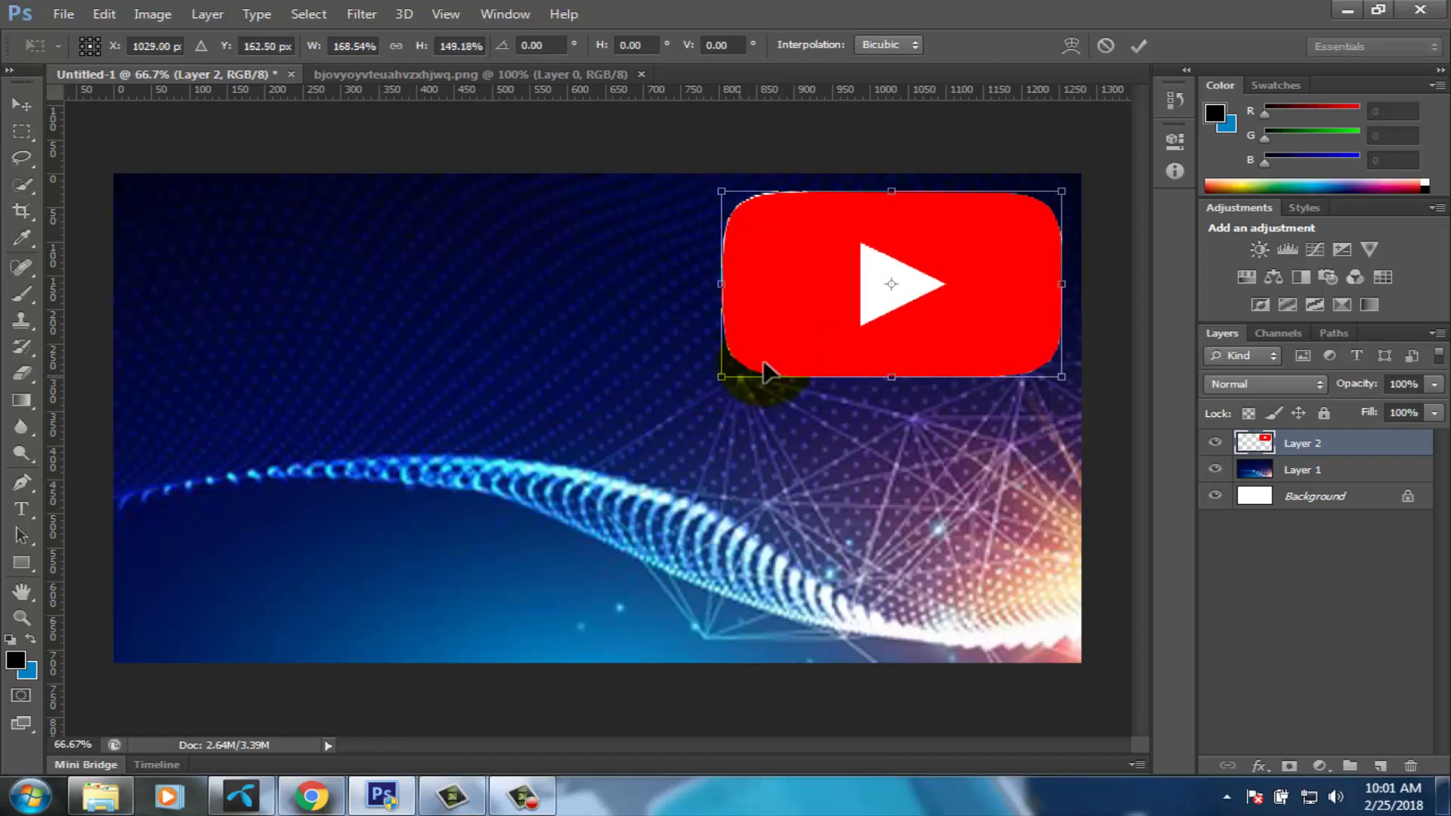
left_click(1136, 46)
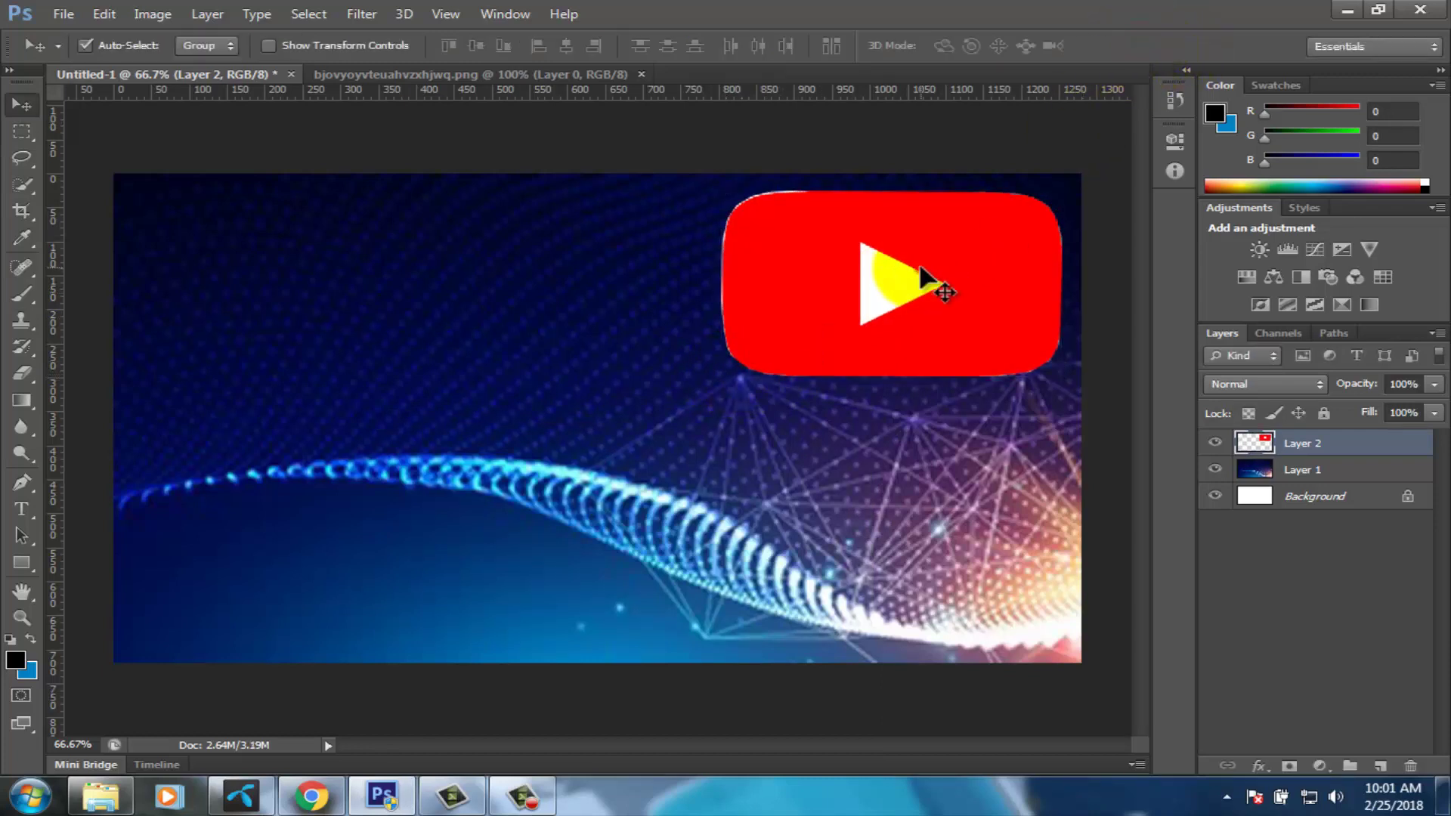
left_click_drag(921, 271, 919, 278)
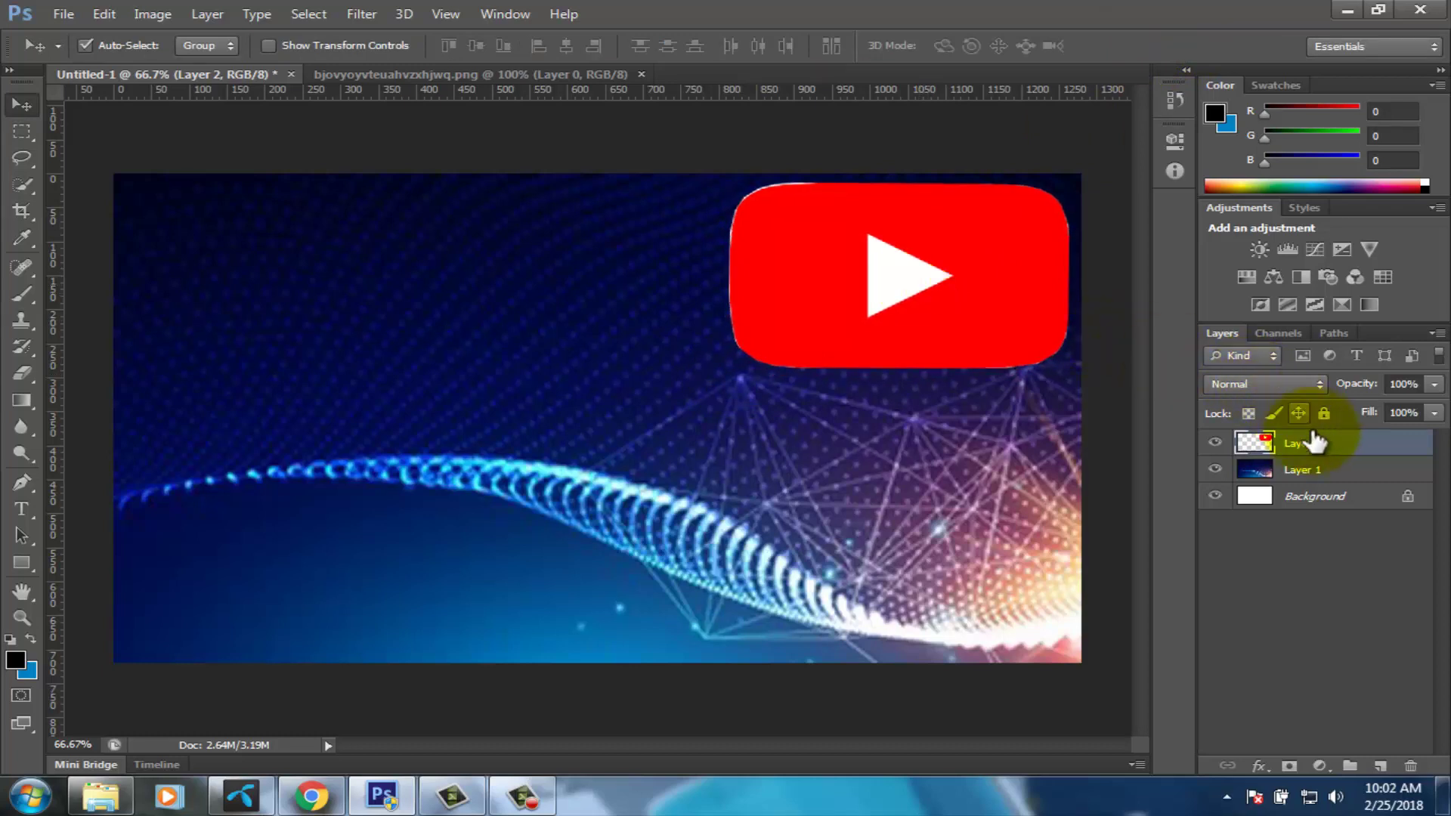
Give Layer 2 a 3 px white outside stroke, then bring up the orange hand PNG.
right_click(1306, 445)
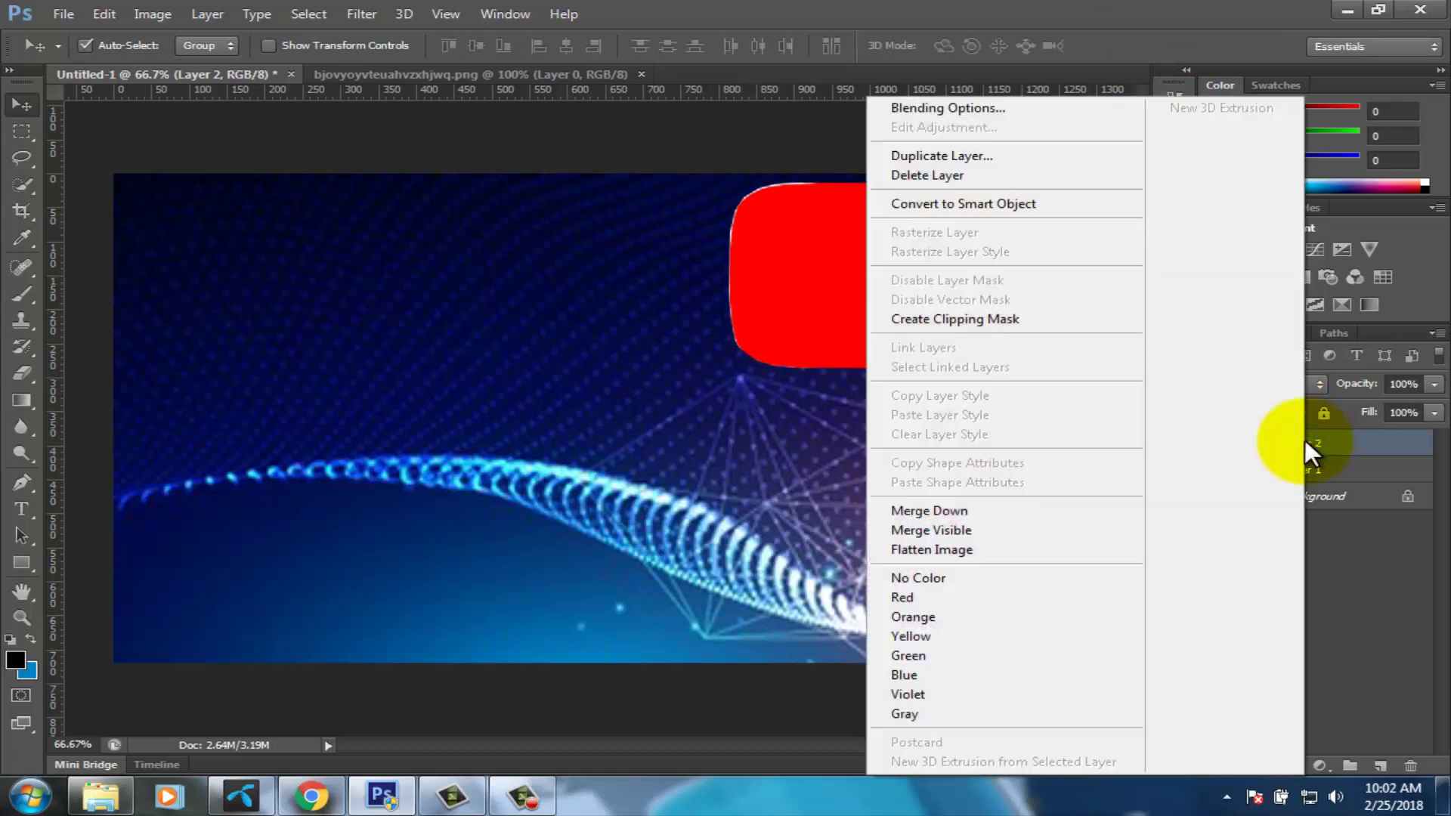
left_click(957, 115)
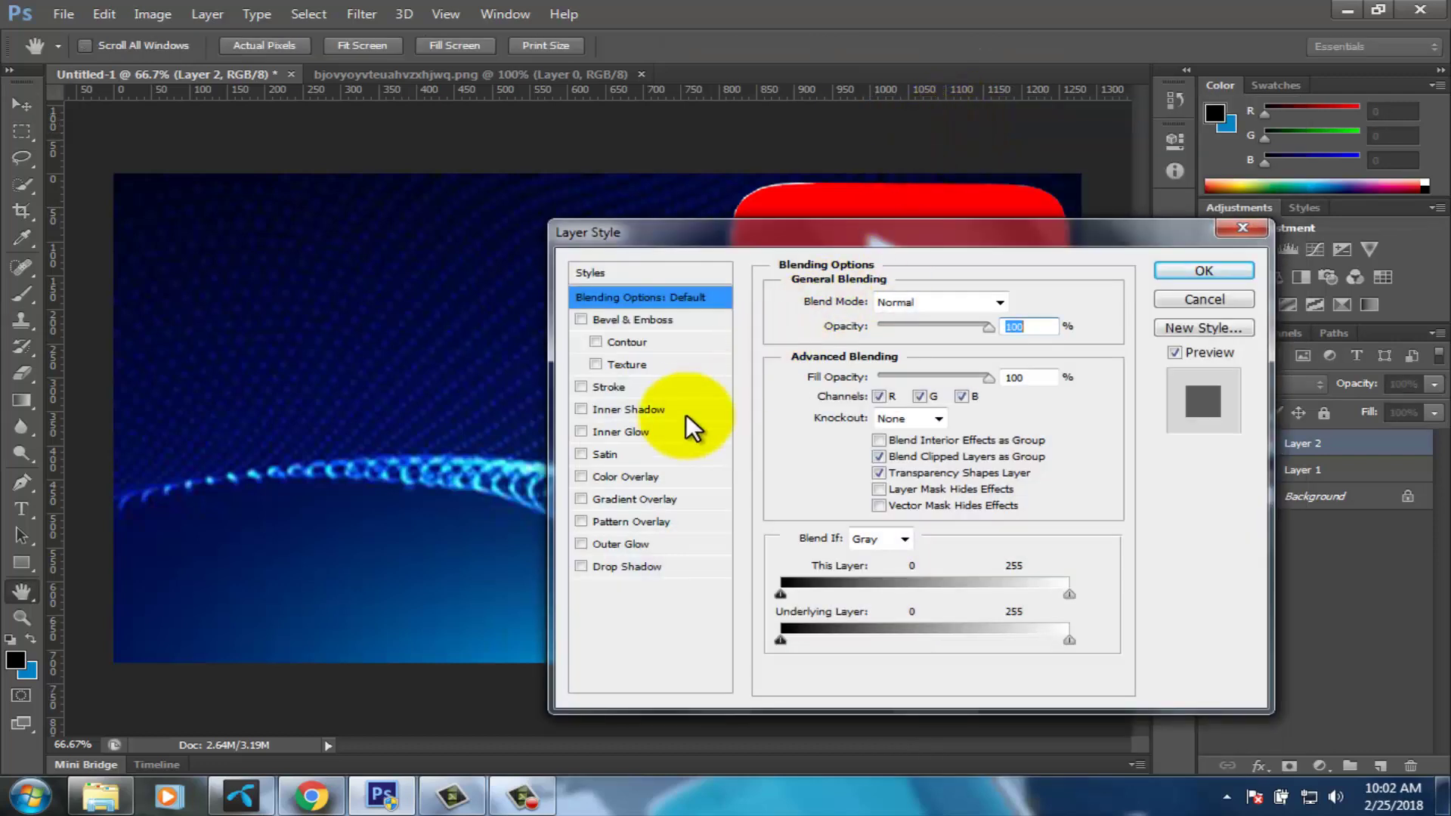
left_click(581, 386)
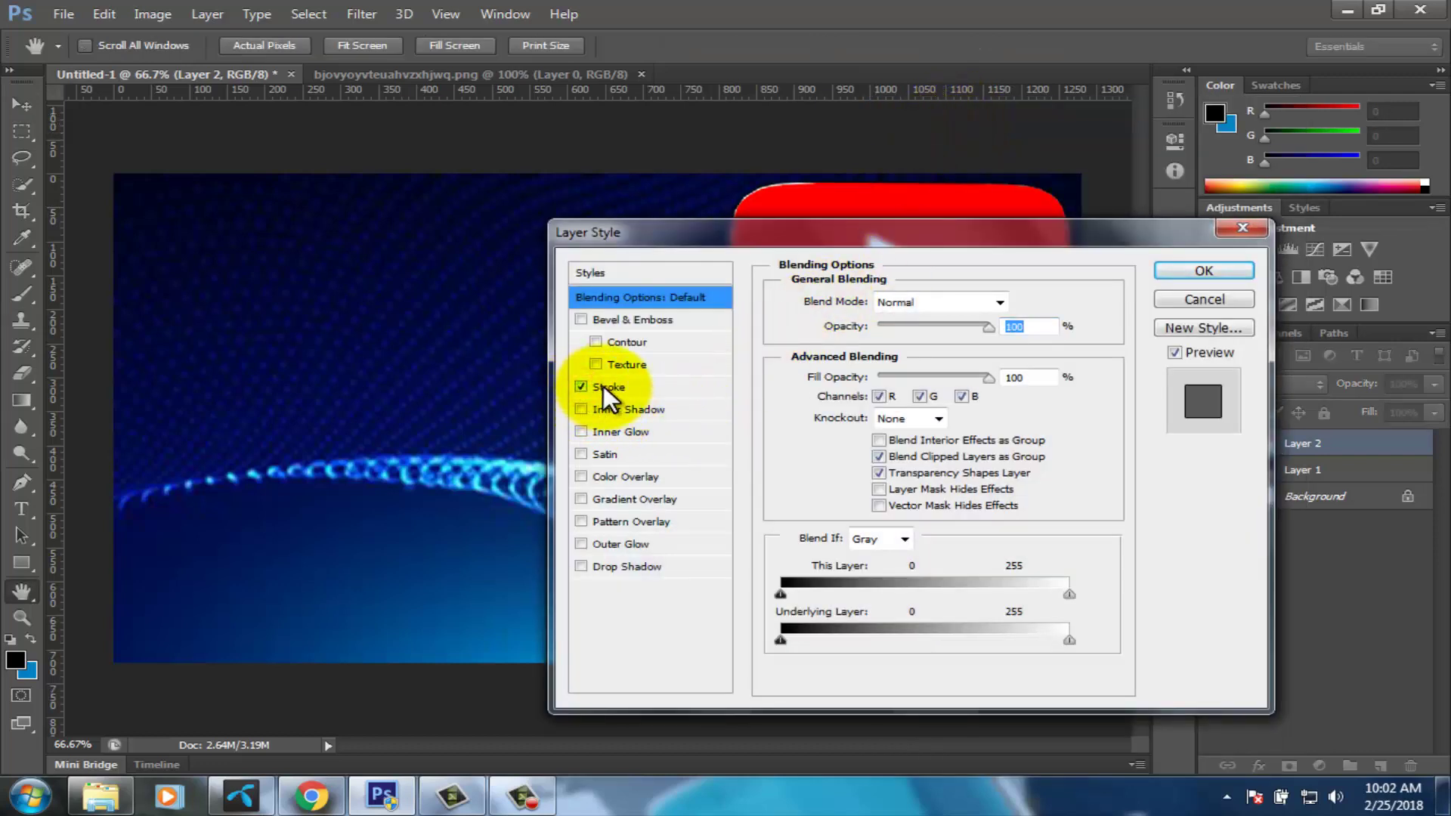
left_click(603, 385)
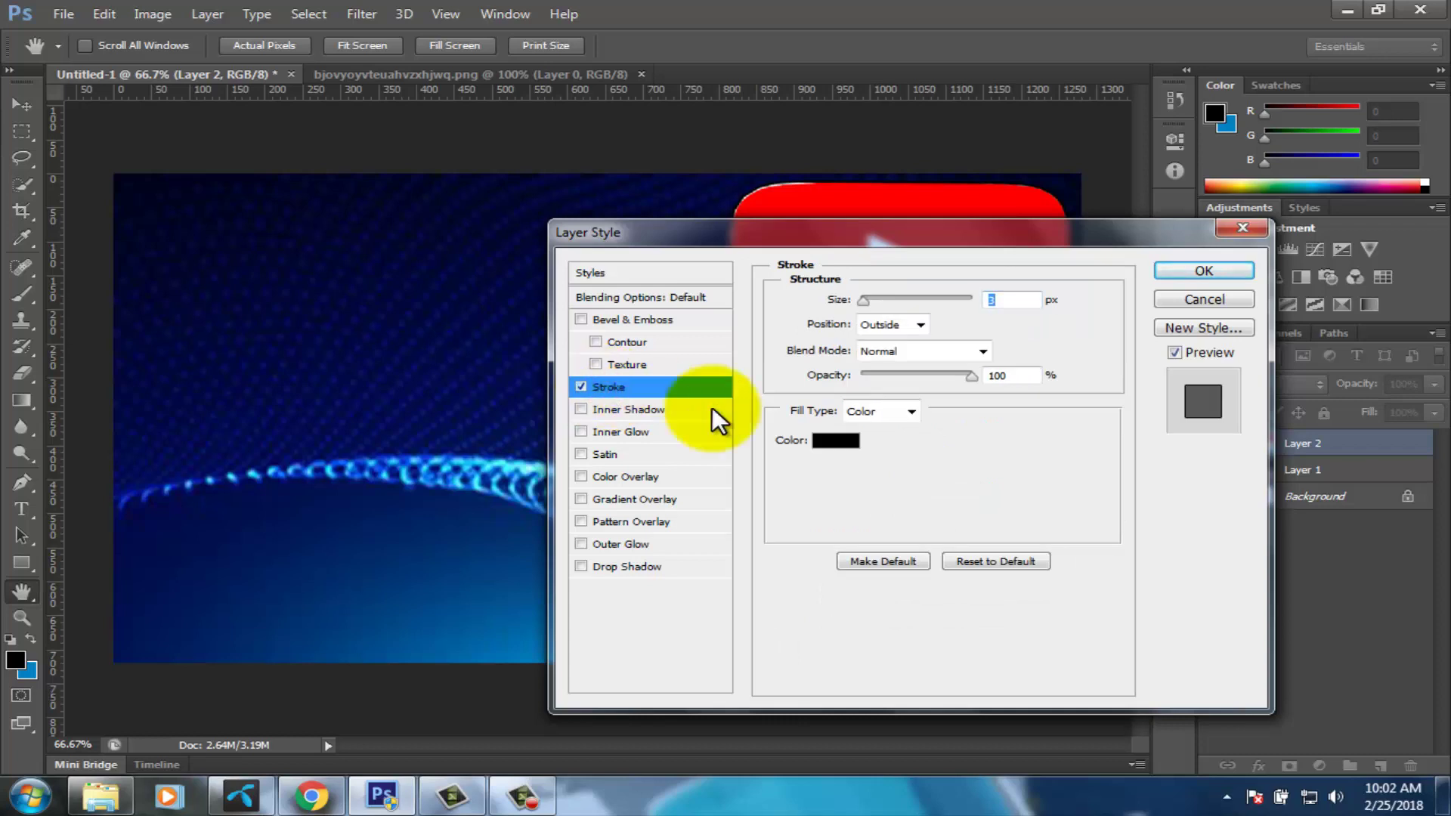
left_click(833, 442)
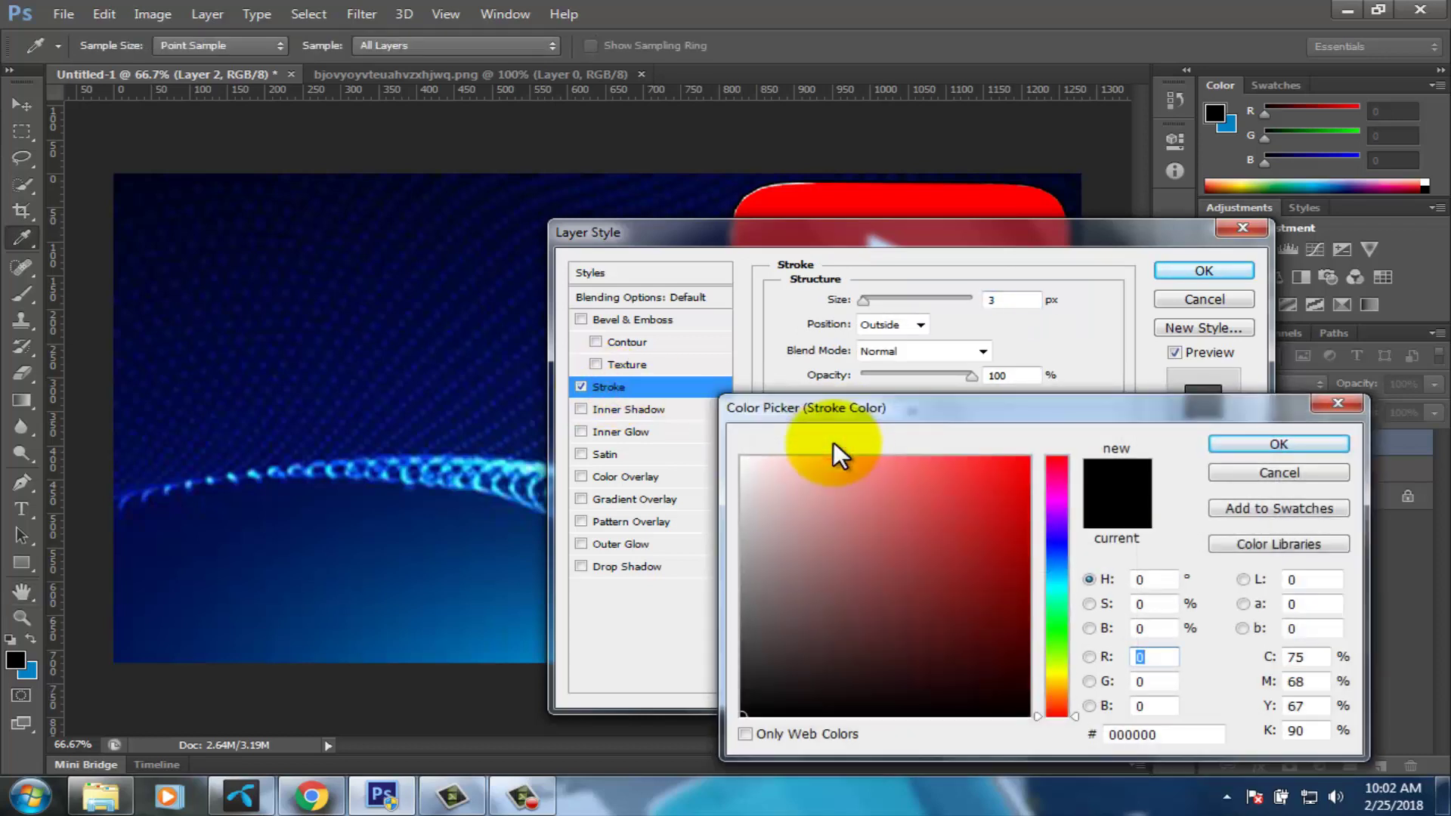
left_click_drag(764, 465, 723, 452)
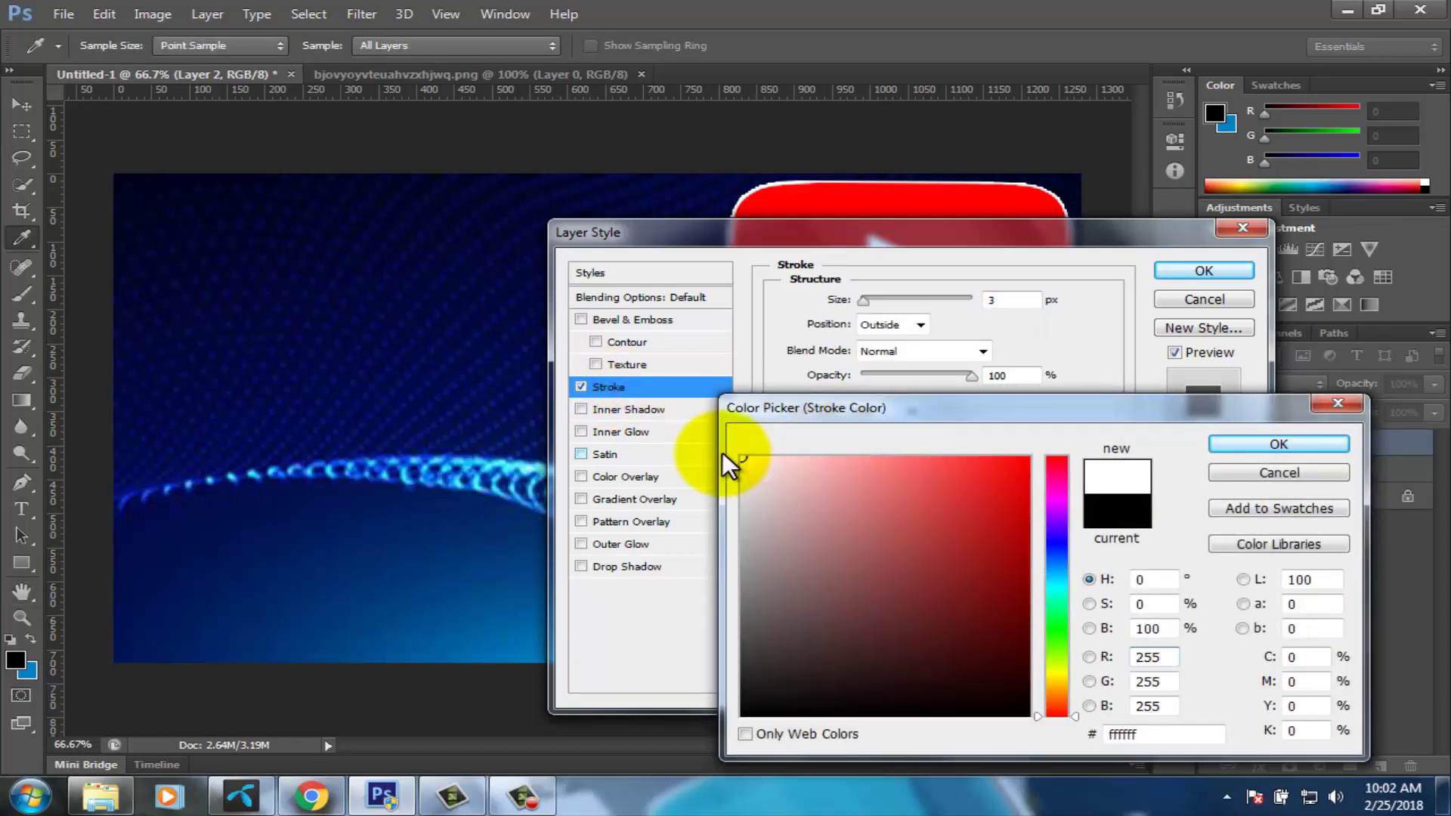
left_click(1224, 439)
left_click_drag(1037, 239, 1051, 413)
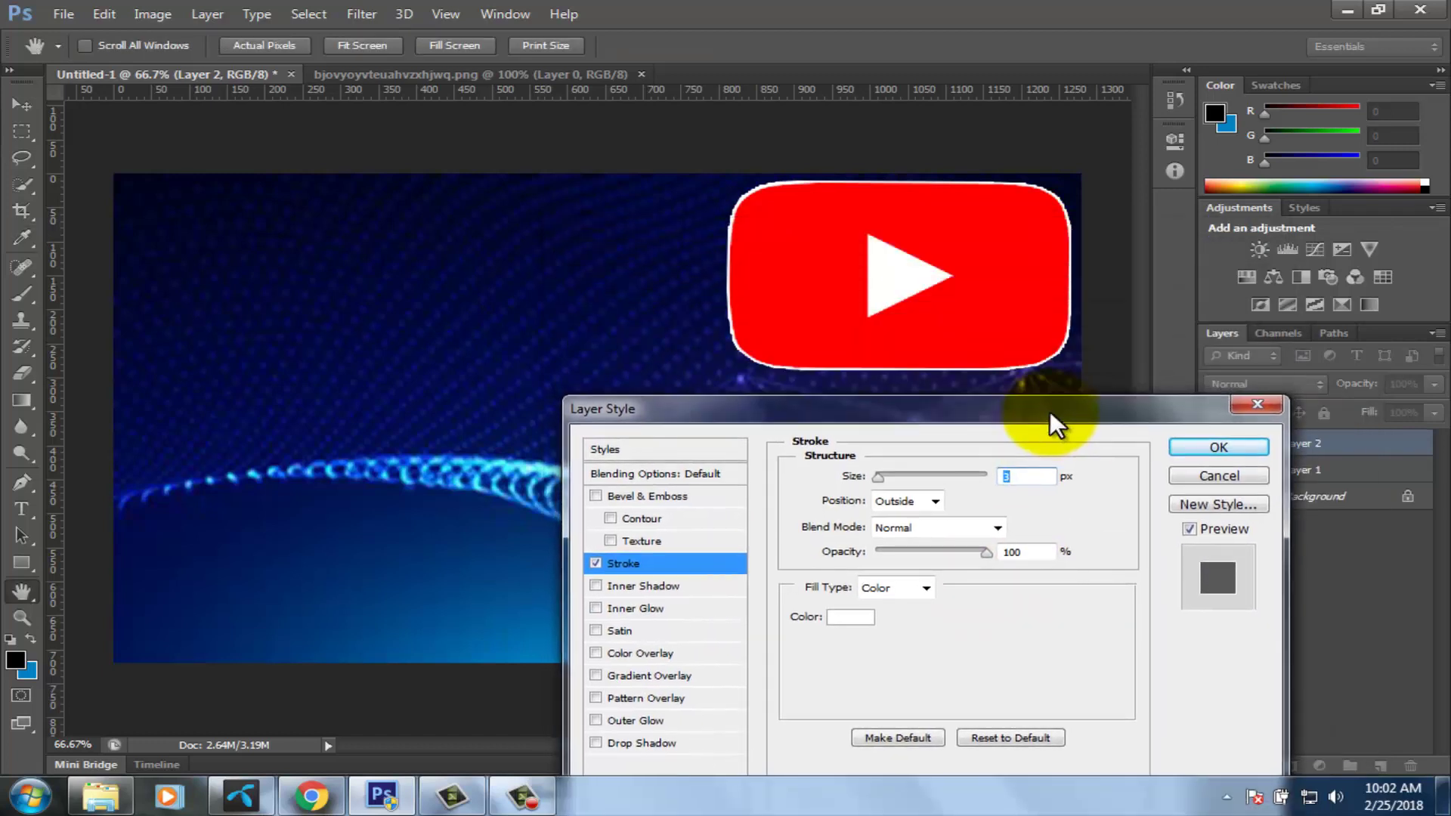
left_click(1212, 446)
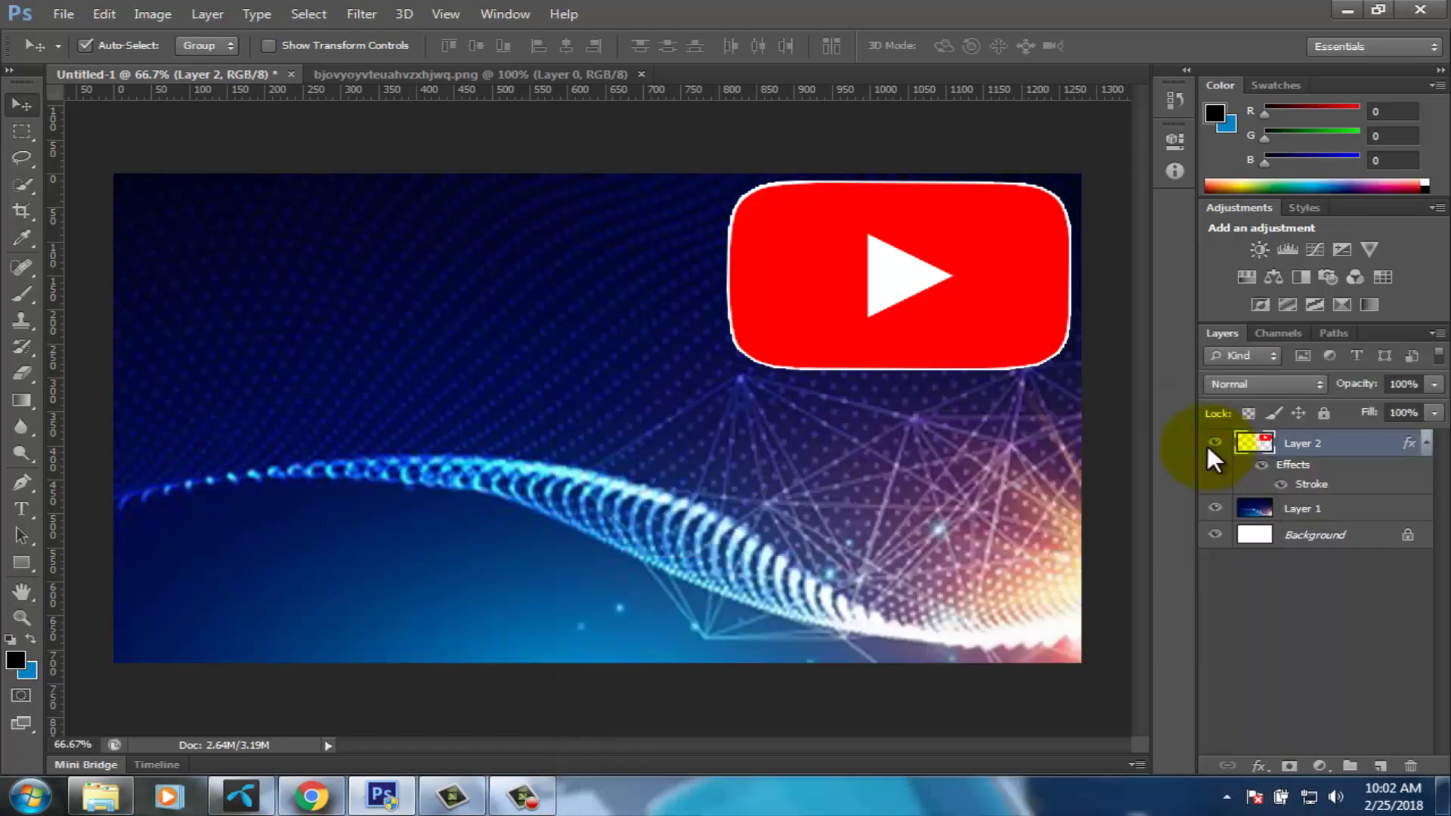
left_click(443, 73)
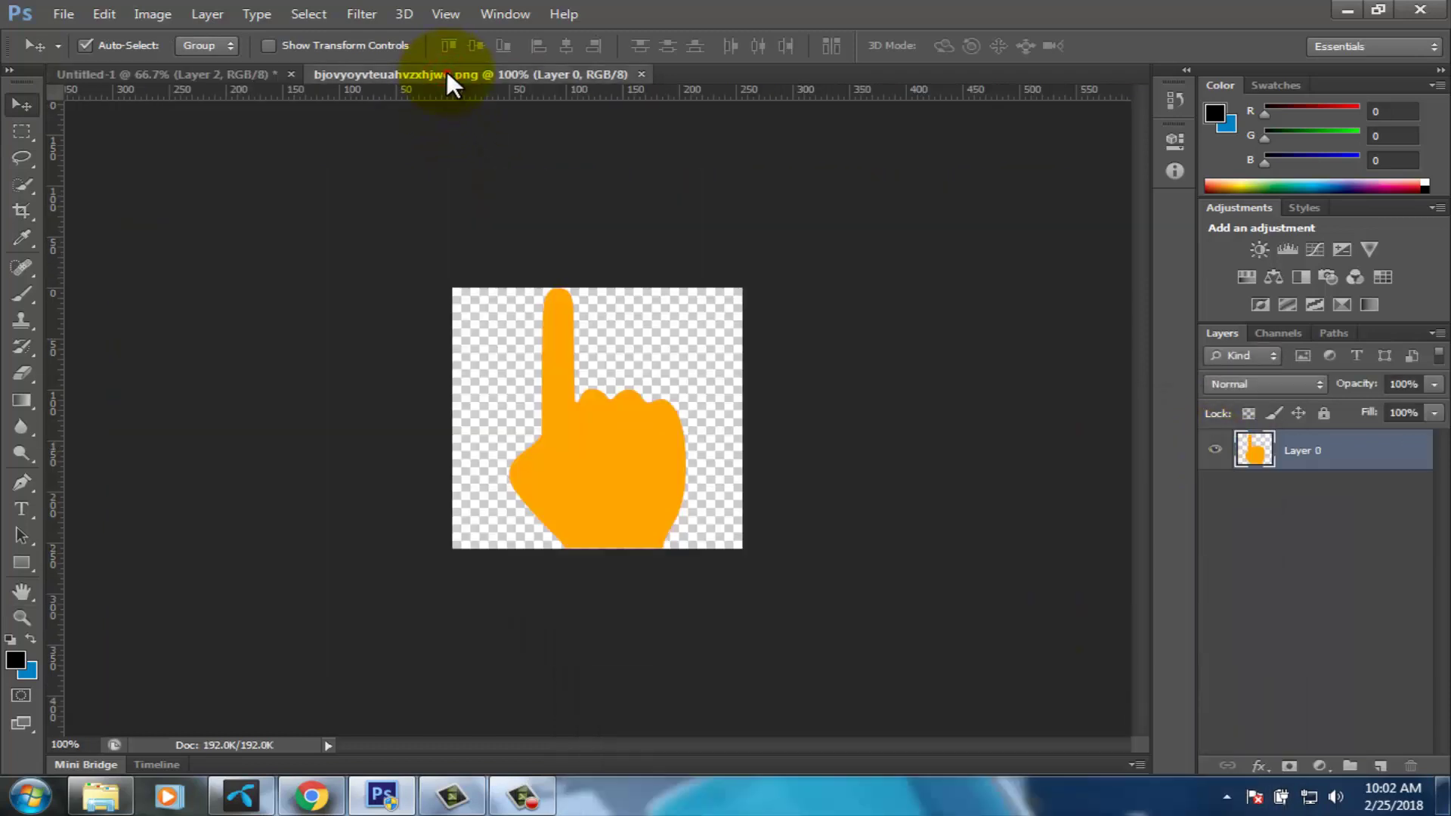
Drag the orange hand image onto the thumbnail canvas.
left_click_drag(445, 72, 452, 333)
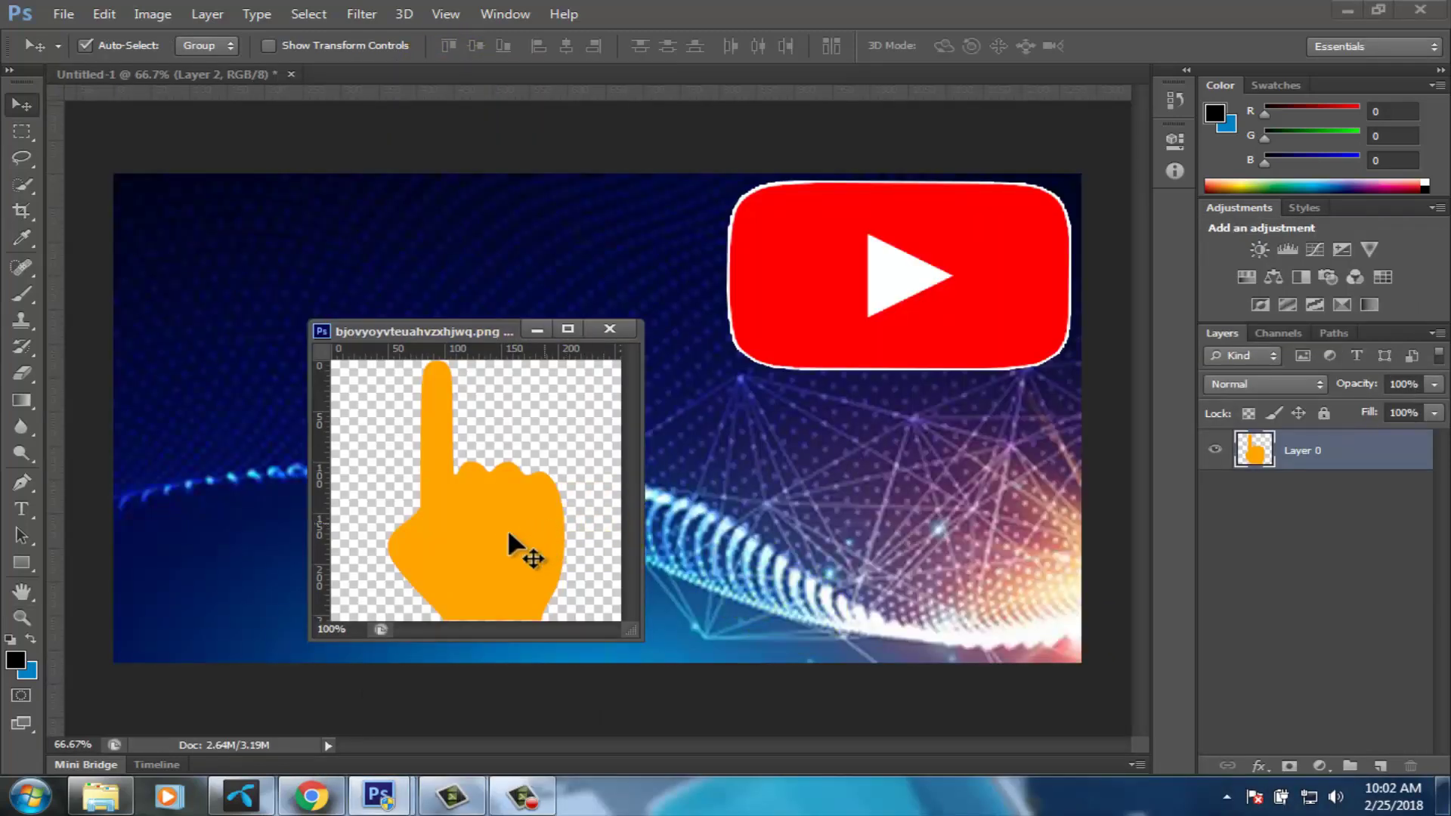
left_click_drag(508, 533, 842, 498)
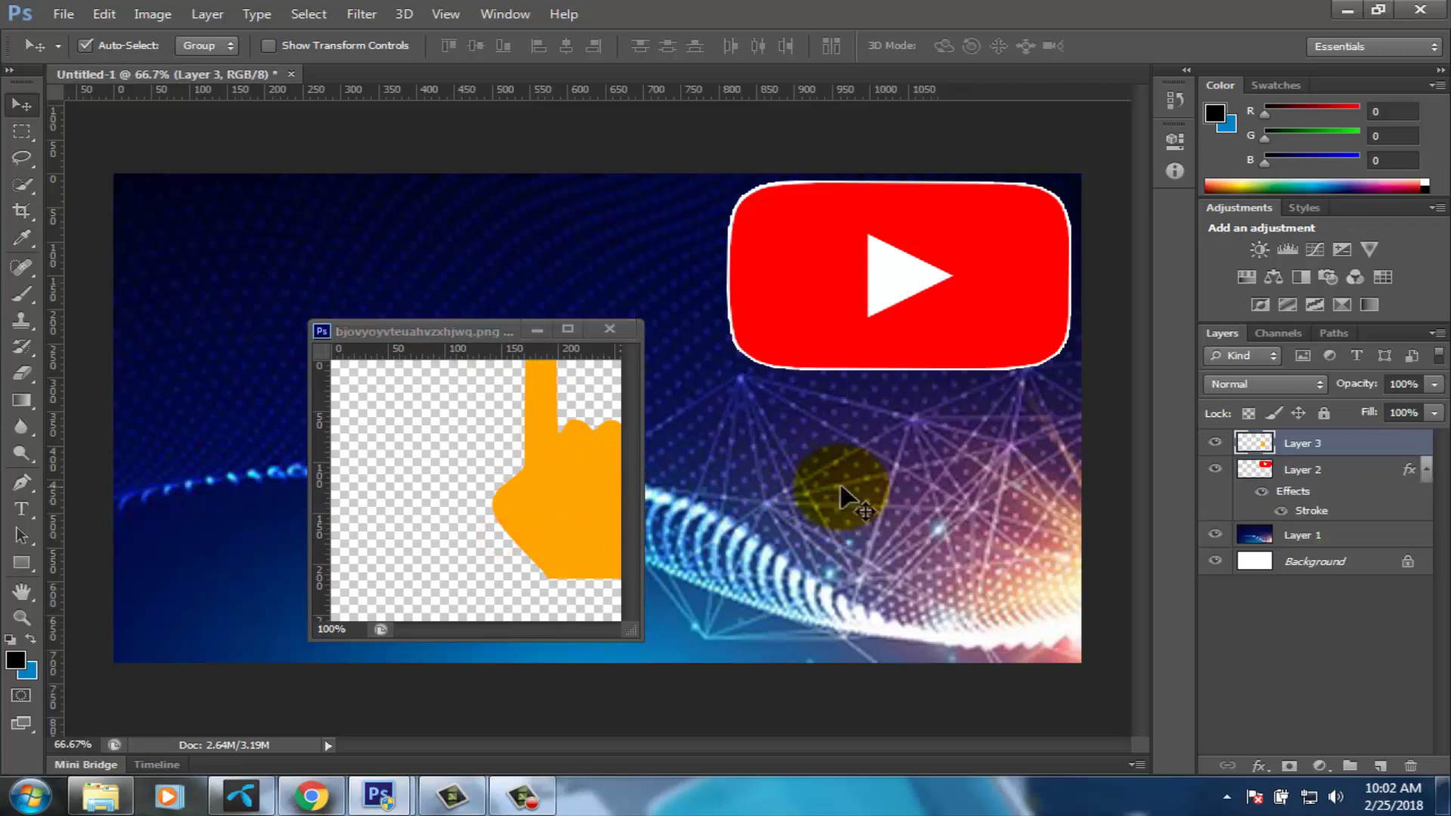
left_click_drag(827, 484, 897, 441)
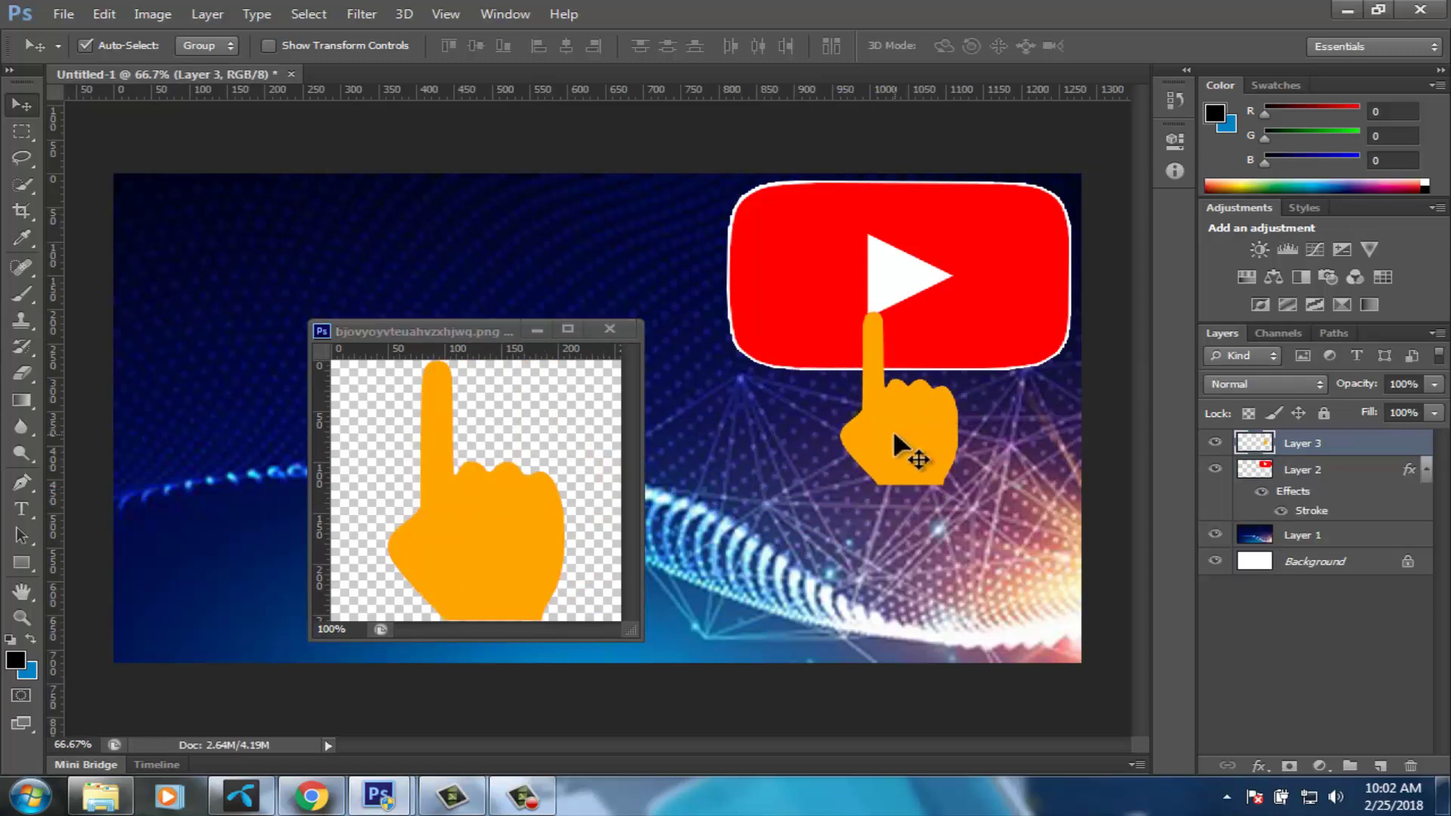
Enlarge the hand with Free Transform and position its finger under the play button.
key("ctrl+t")
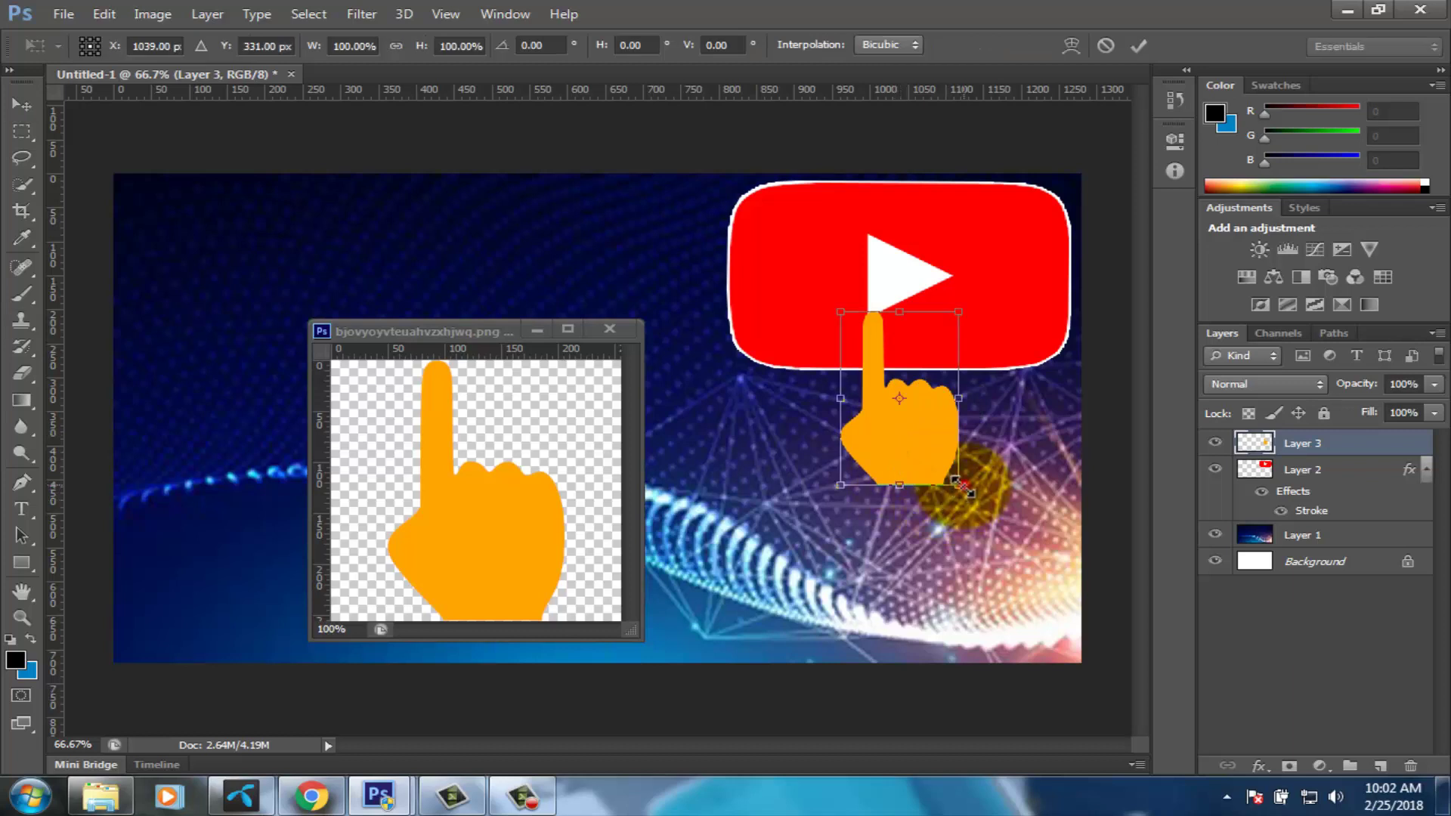
left_click_drag(957, 483, 1012, 542)
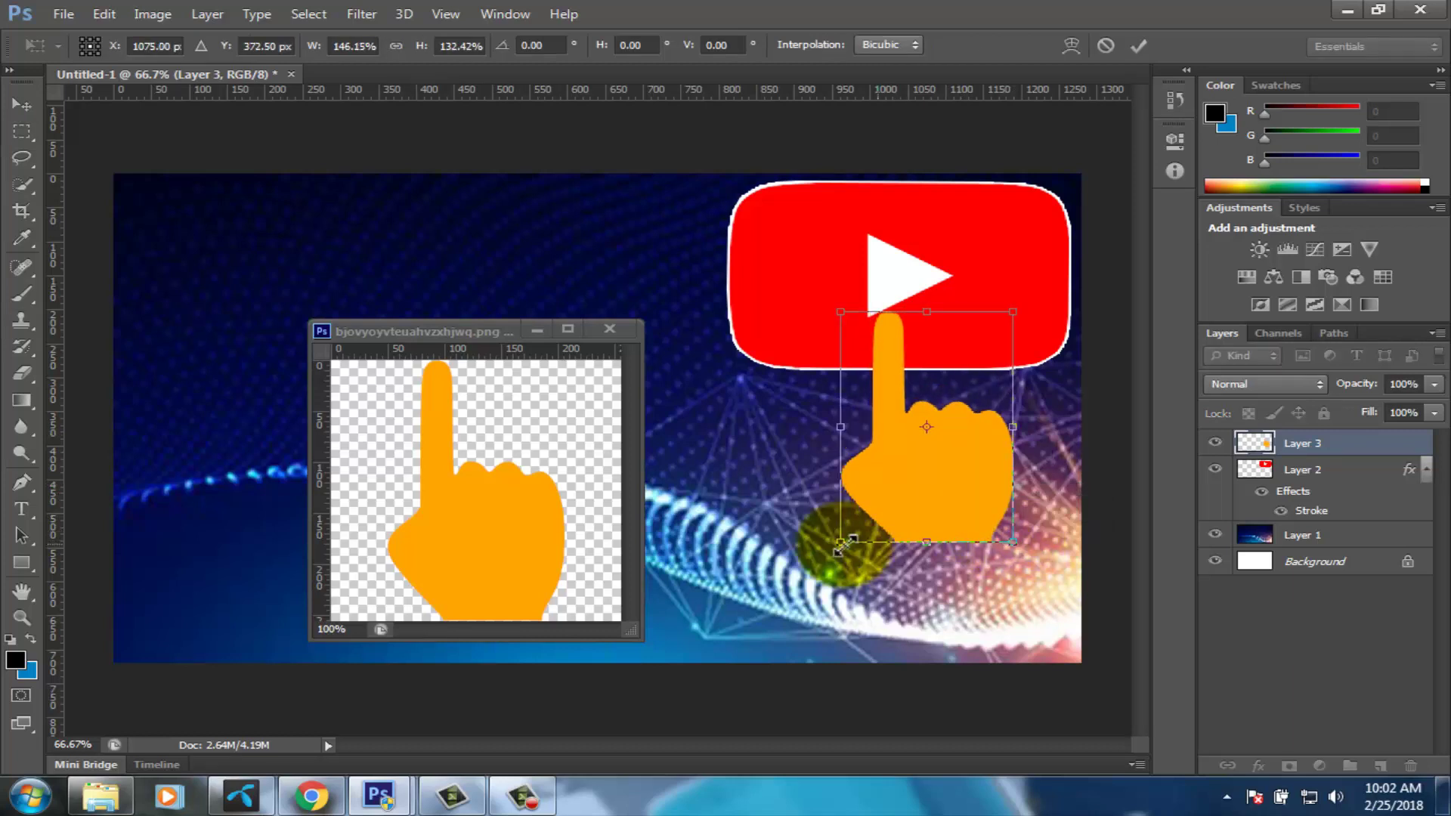
left_click_drag(841, 541, 820, 539)
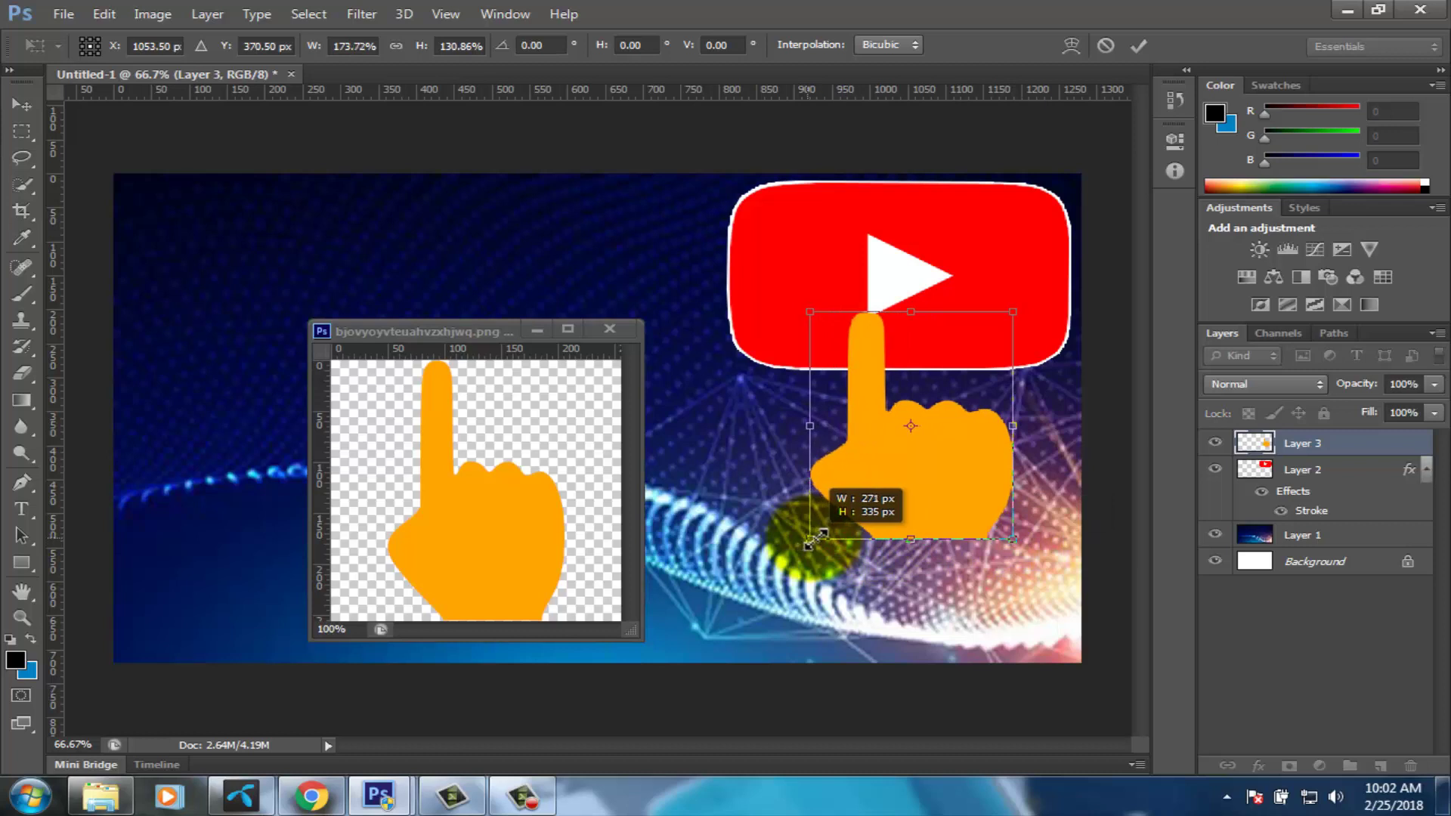
left_click_drag(822, 539, 829, 540)
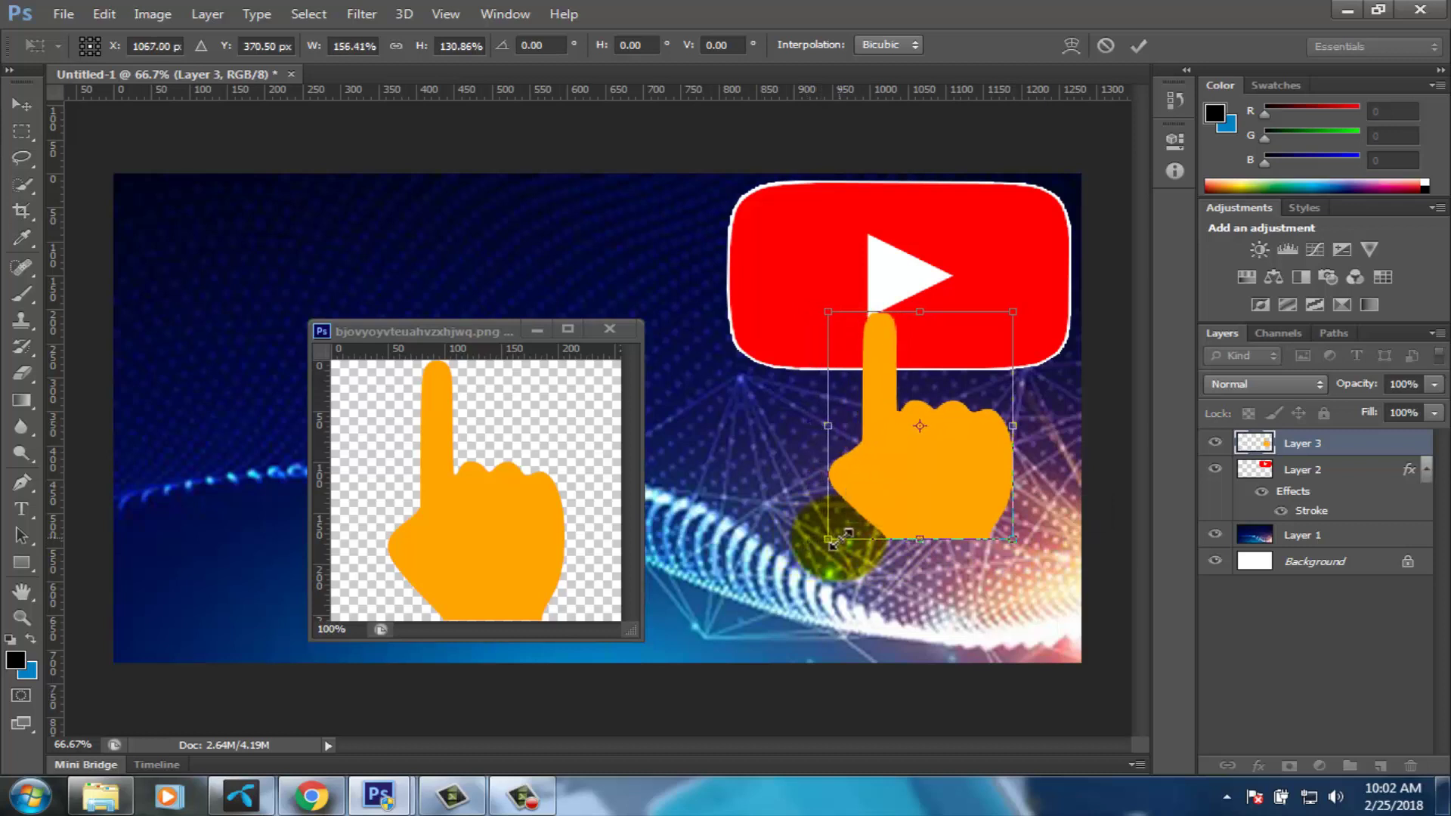
left_click(1141, 46)
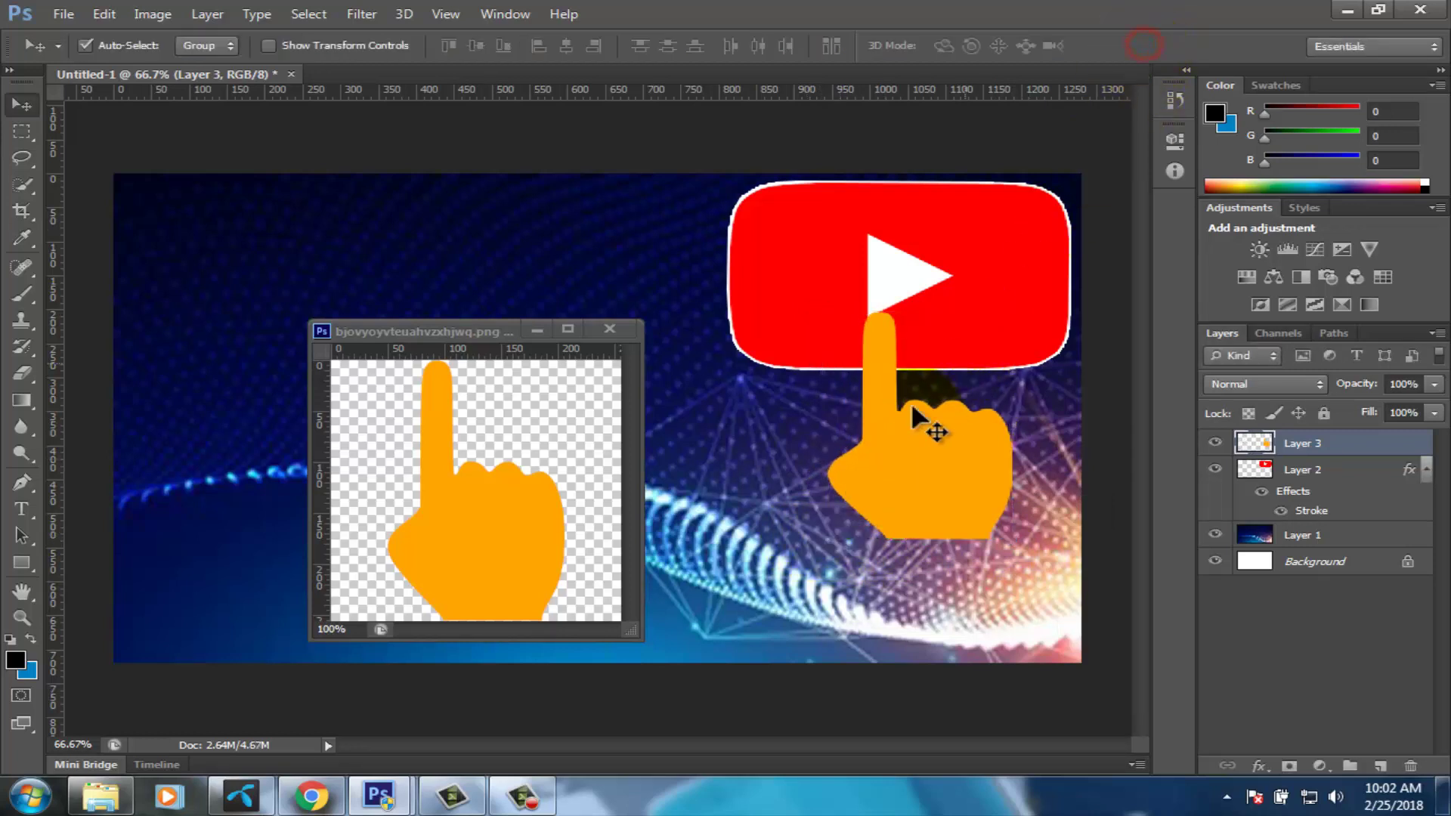
left_click_drag(888, 461, 888, 438)
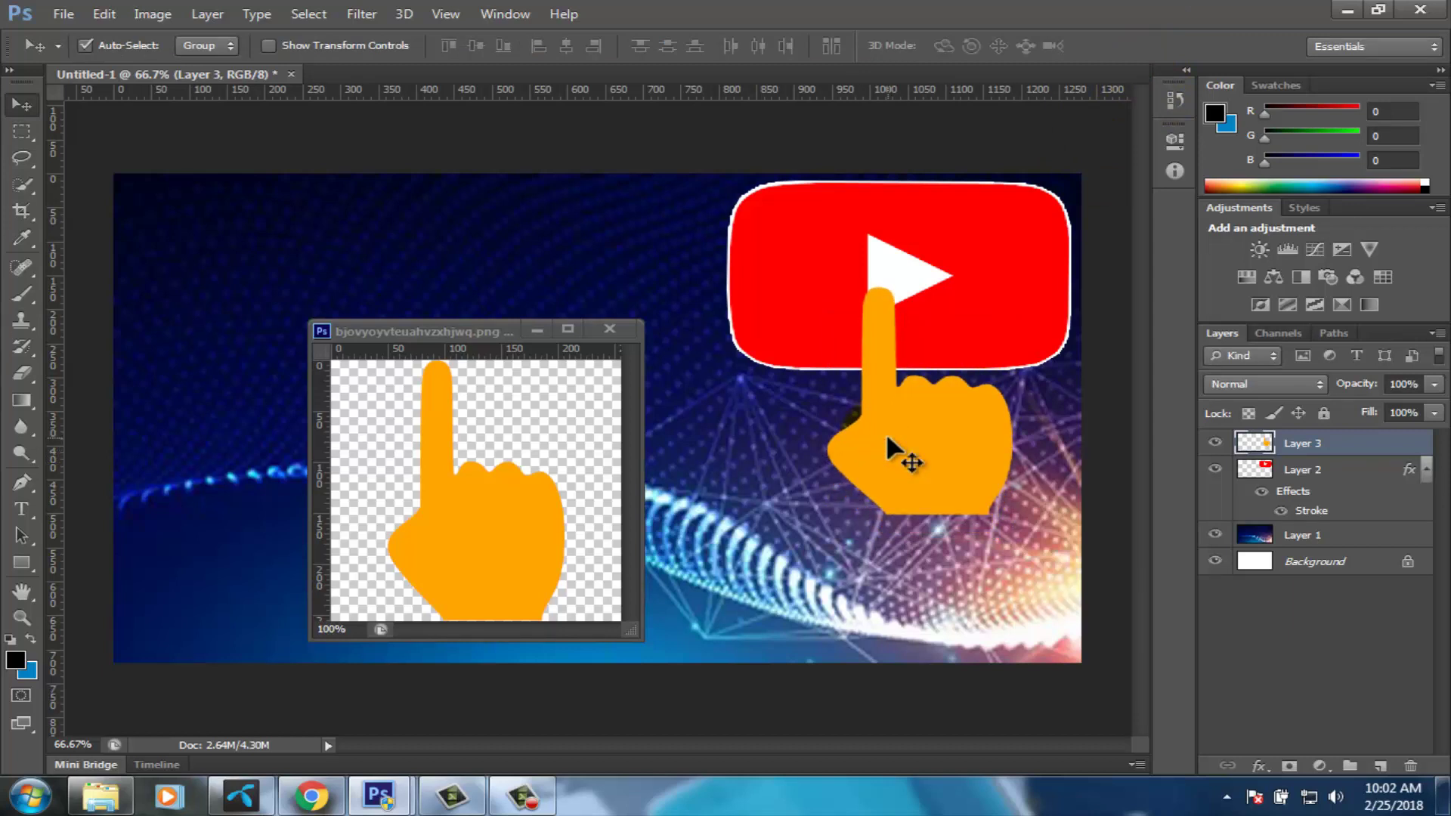
Give the hand layer a 3 px white stroke, then close the hand image window.
right_click(1301, 440)
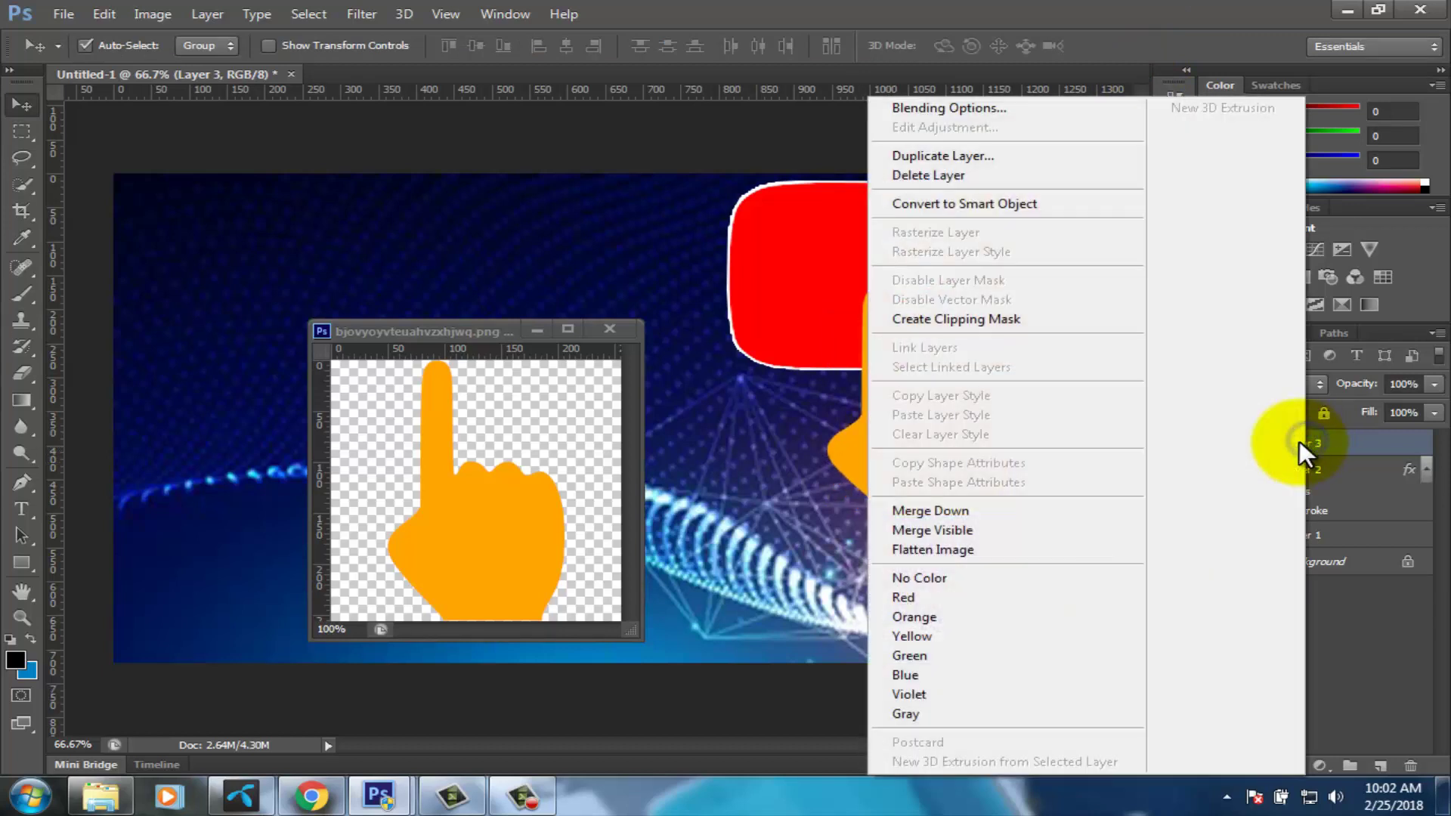
left_click(992, 107)
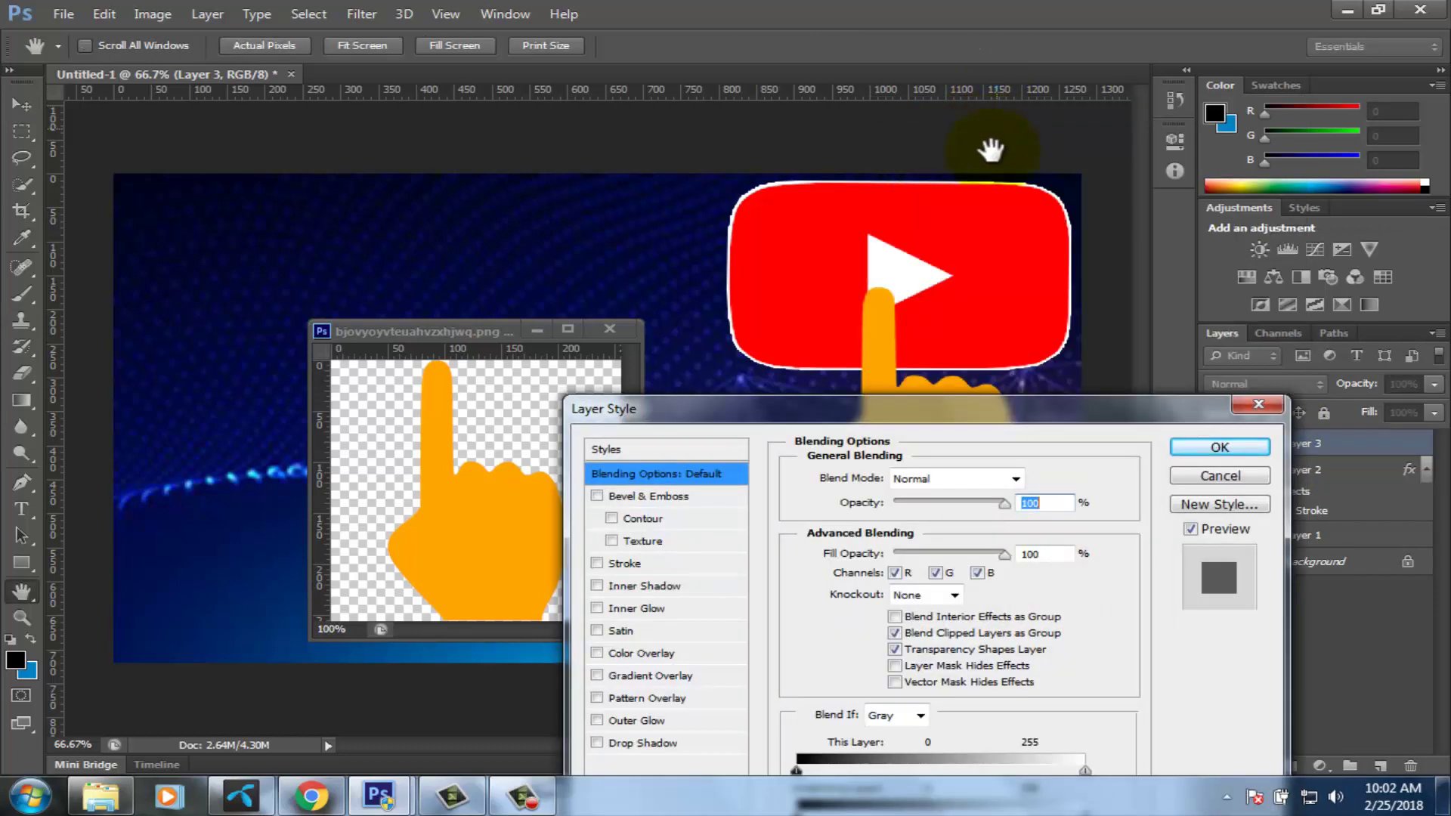
left_click(618, 562)
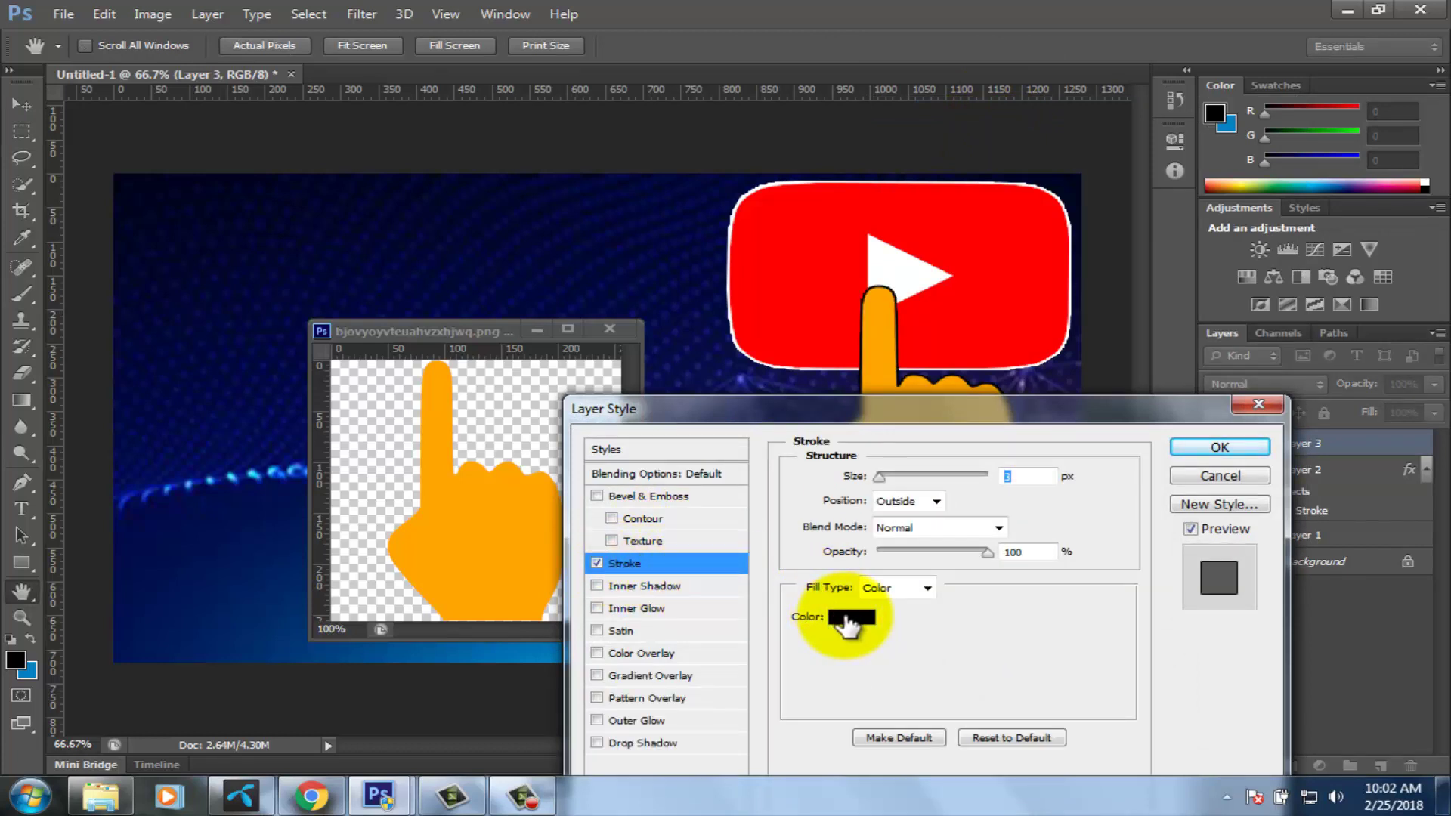
left_click(845, 614)
left_click_drag(785, 509, 737, 449)
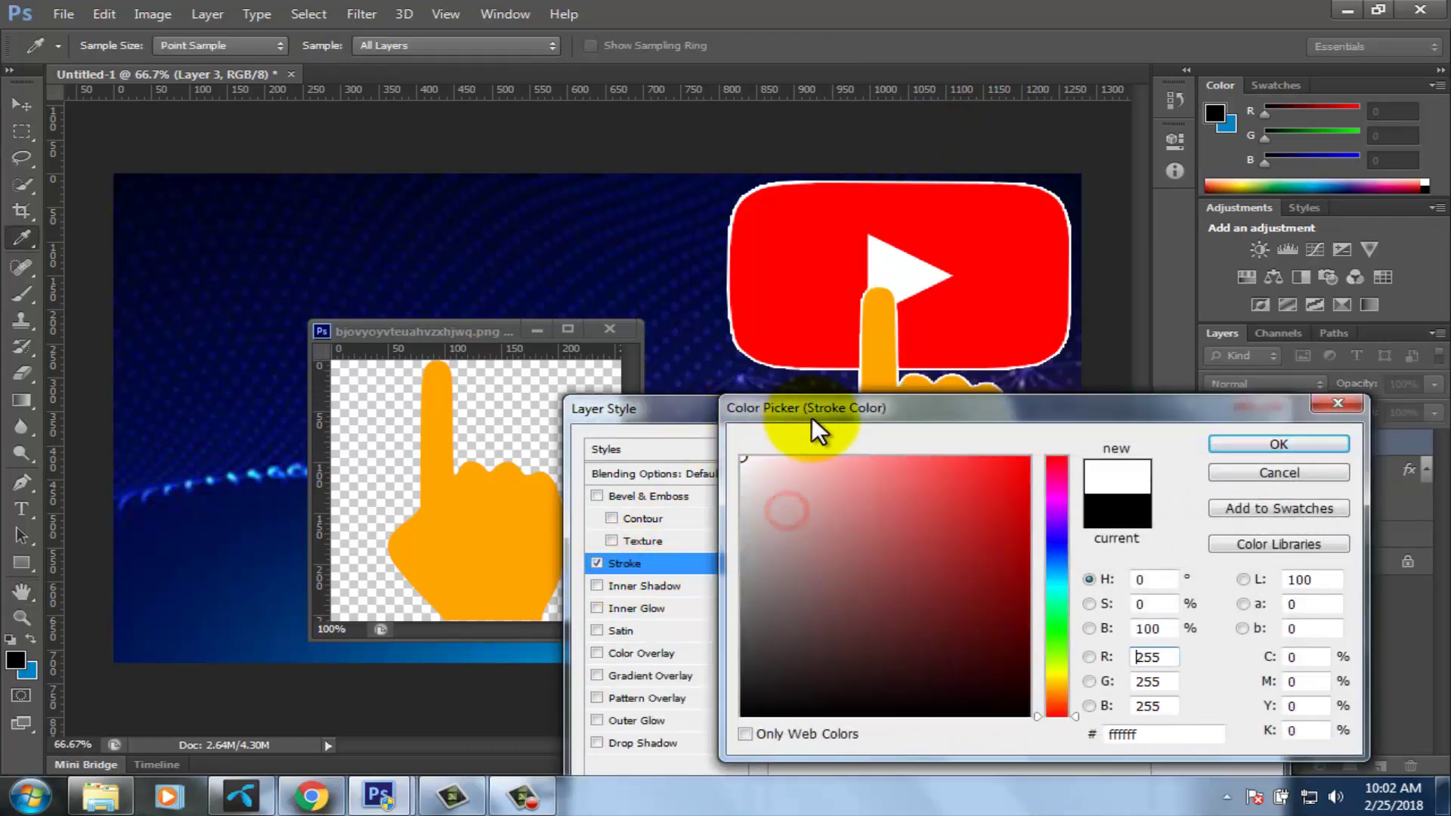
left_click(1277, 442)
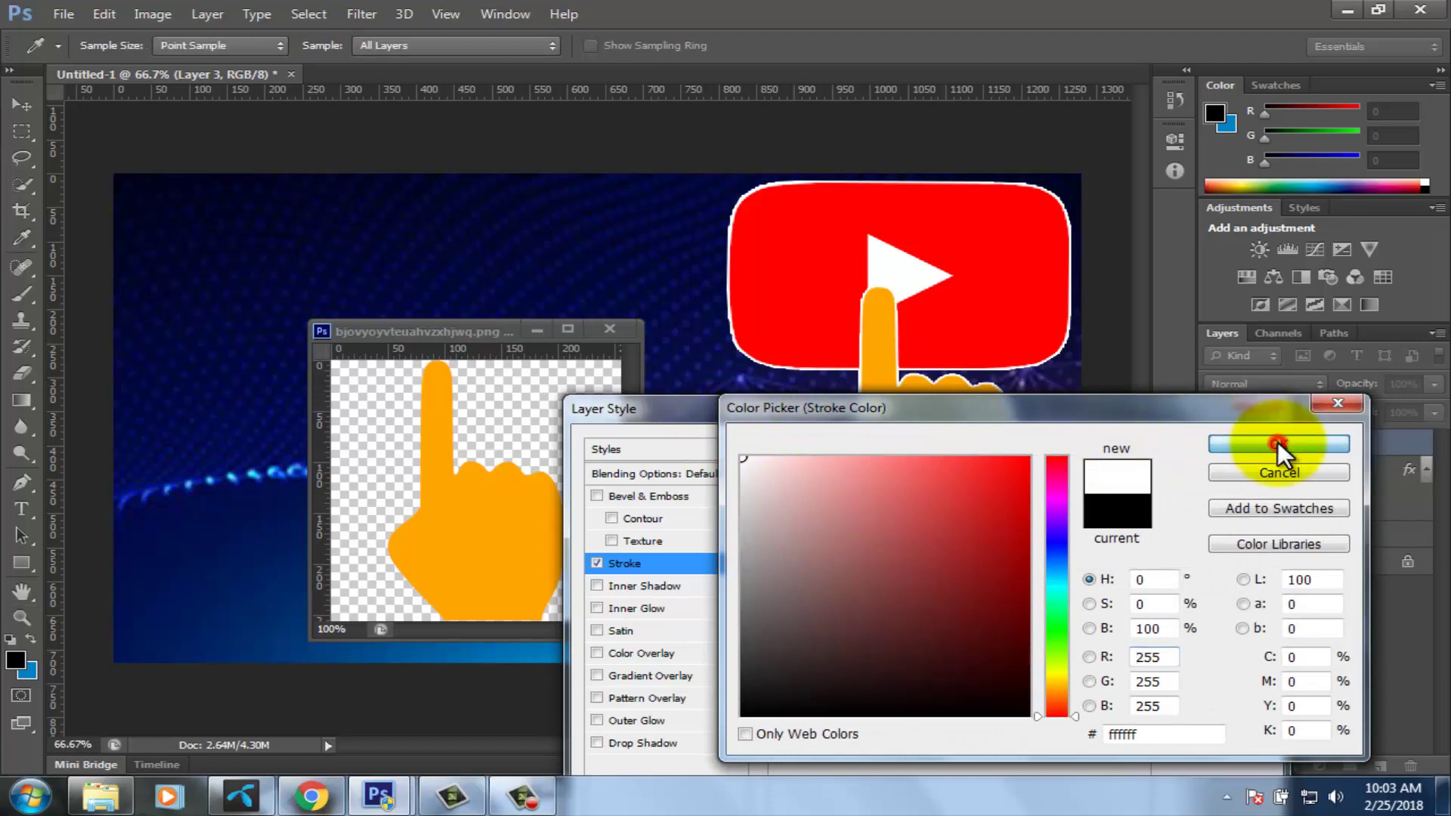
left_click(1208, 446)
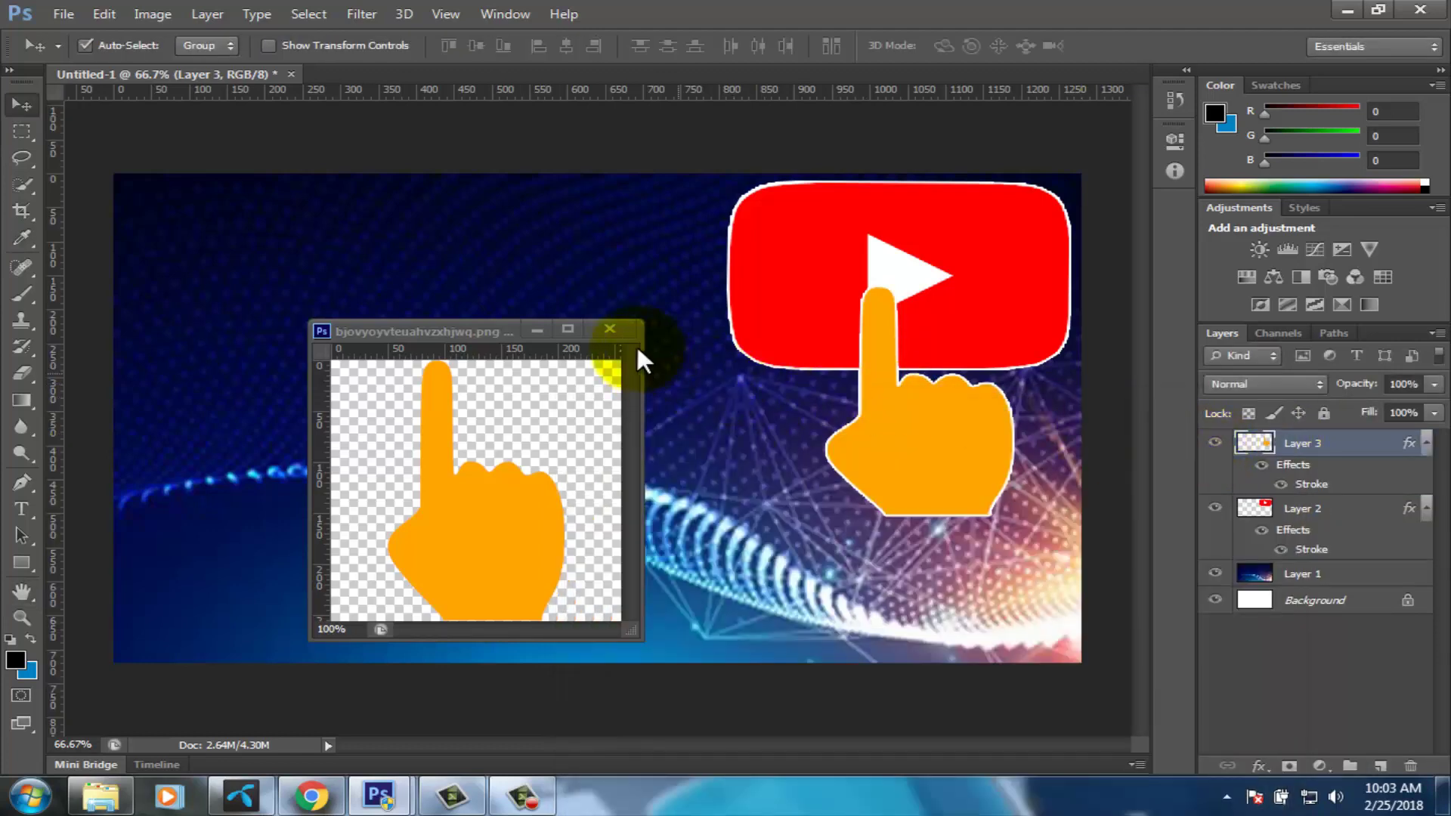
left_click(611, 329)
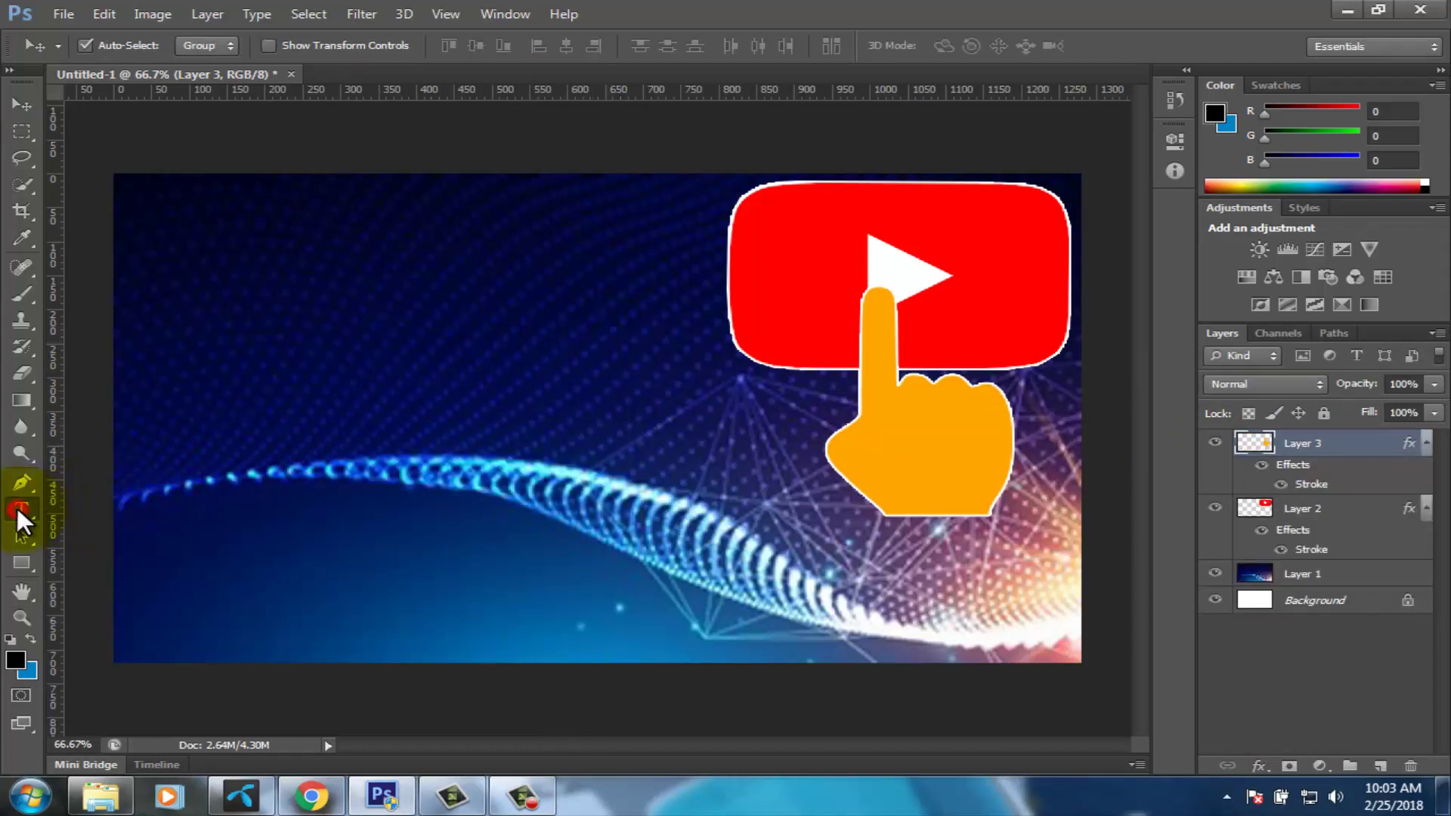
Type 'HOW TO Make' as a text line at the thumbnail's top-left.
left_click(17, 507)
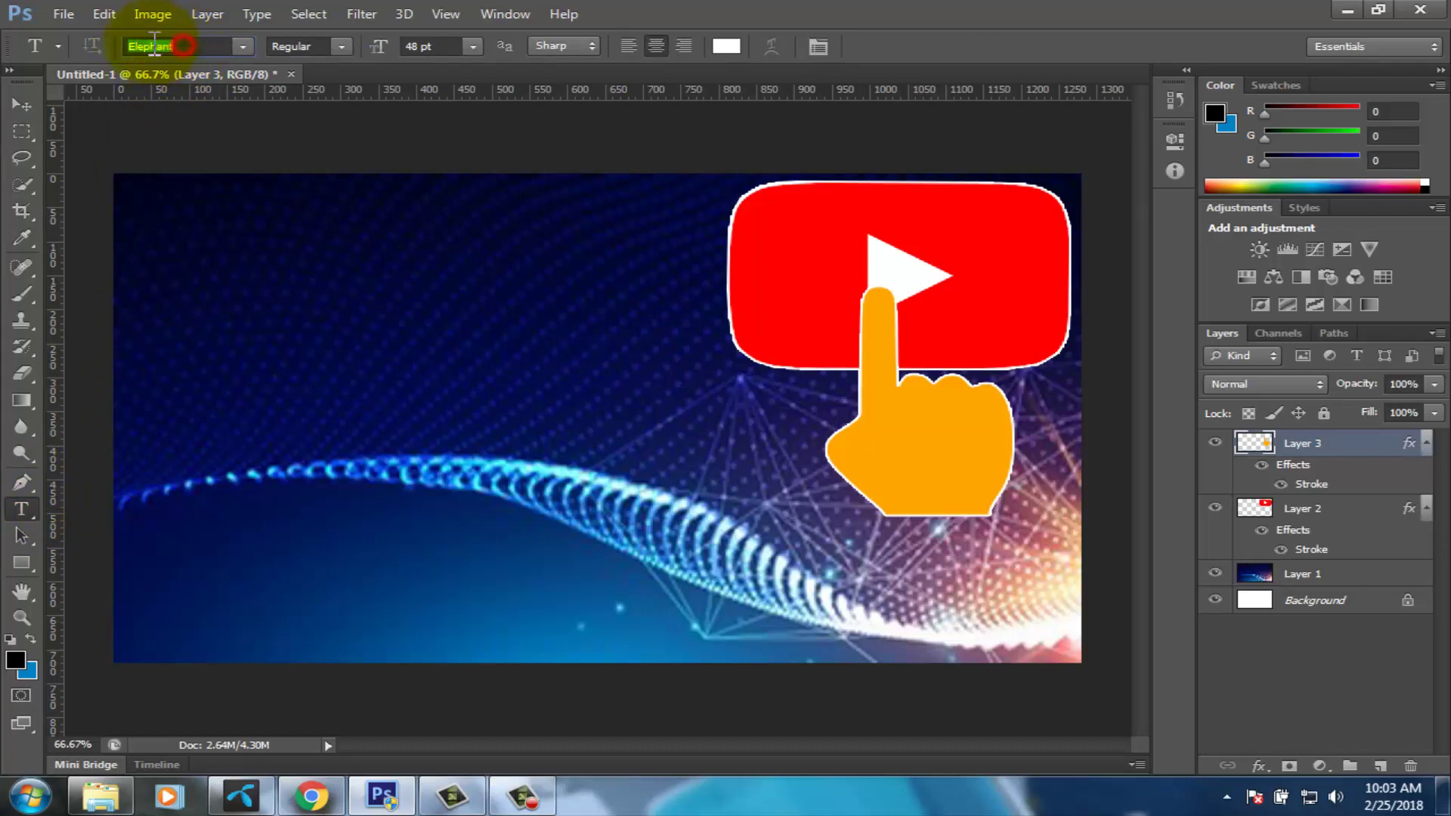
left_click(152, 240)
type("H")
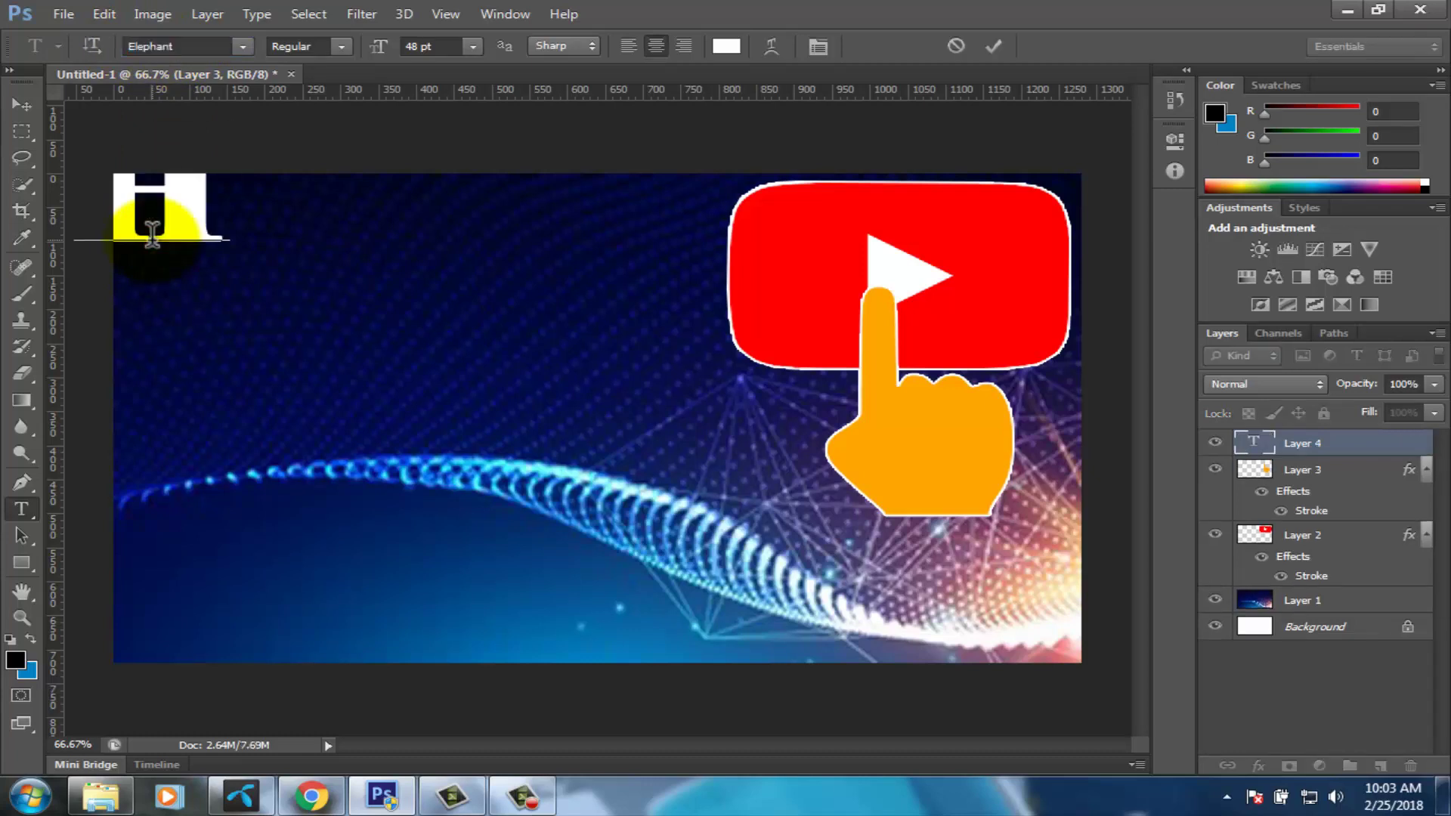
type("OW TO m")
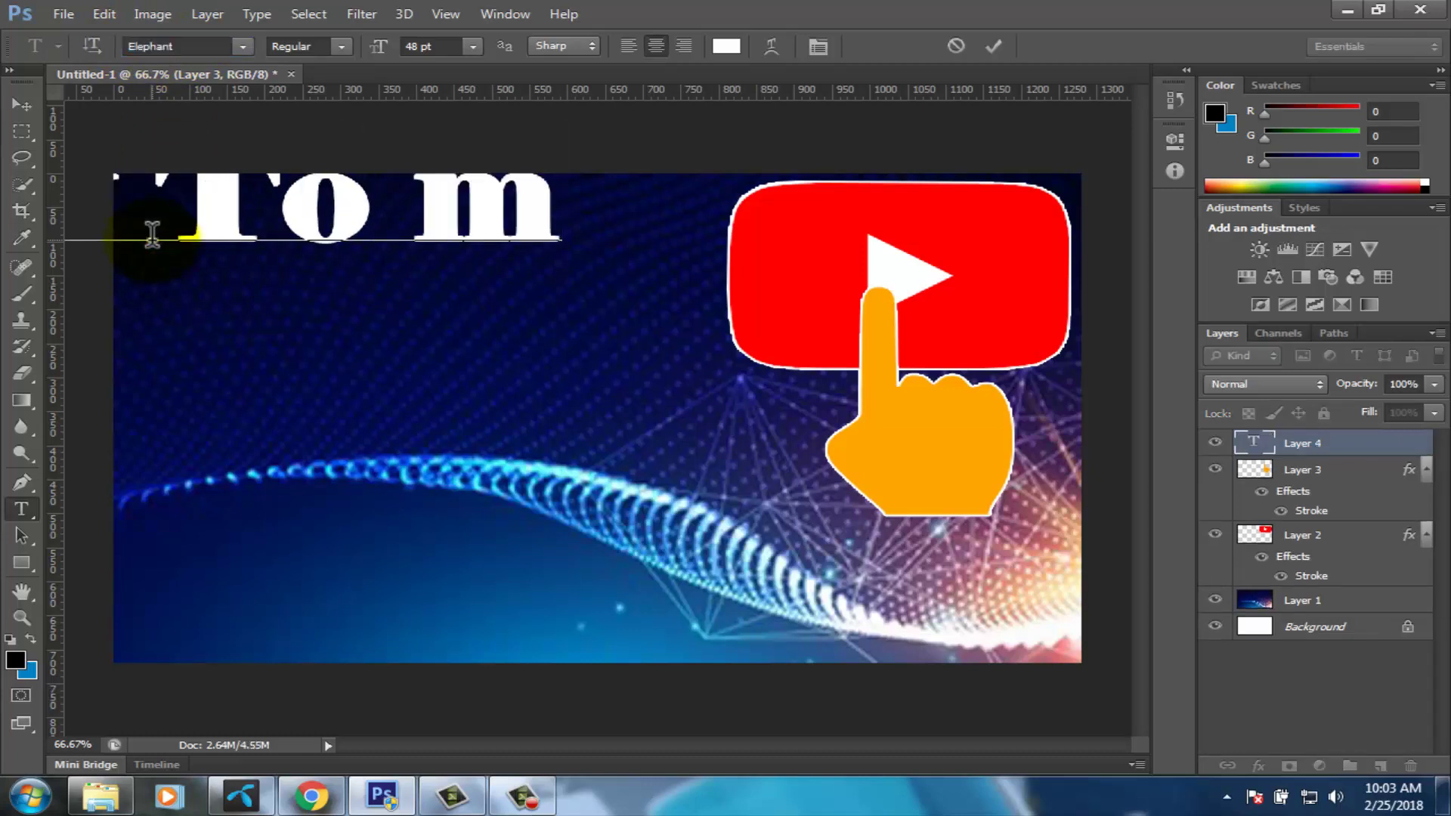
key("BackSpace")
type("Make")
Resize and position the How To Make heading beside the YouTube logo, then commit.
left_click_drag(497, 264, 627, 270)
left_click_drag(818, 189, 519, 185)
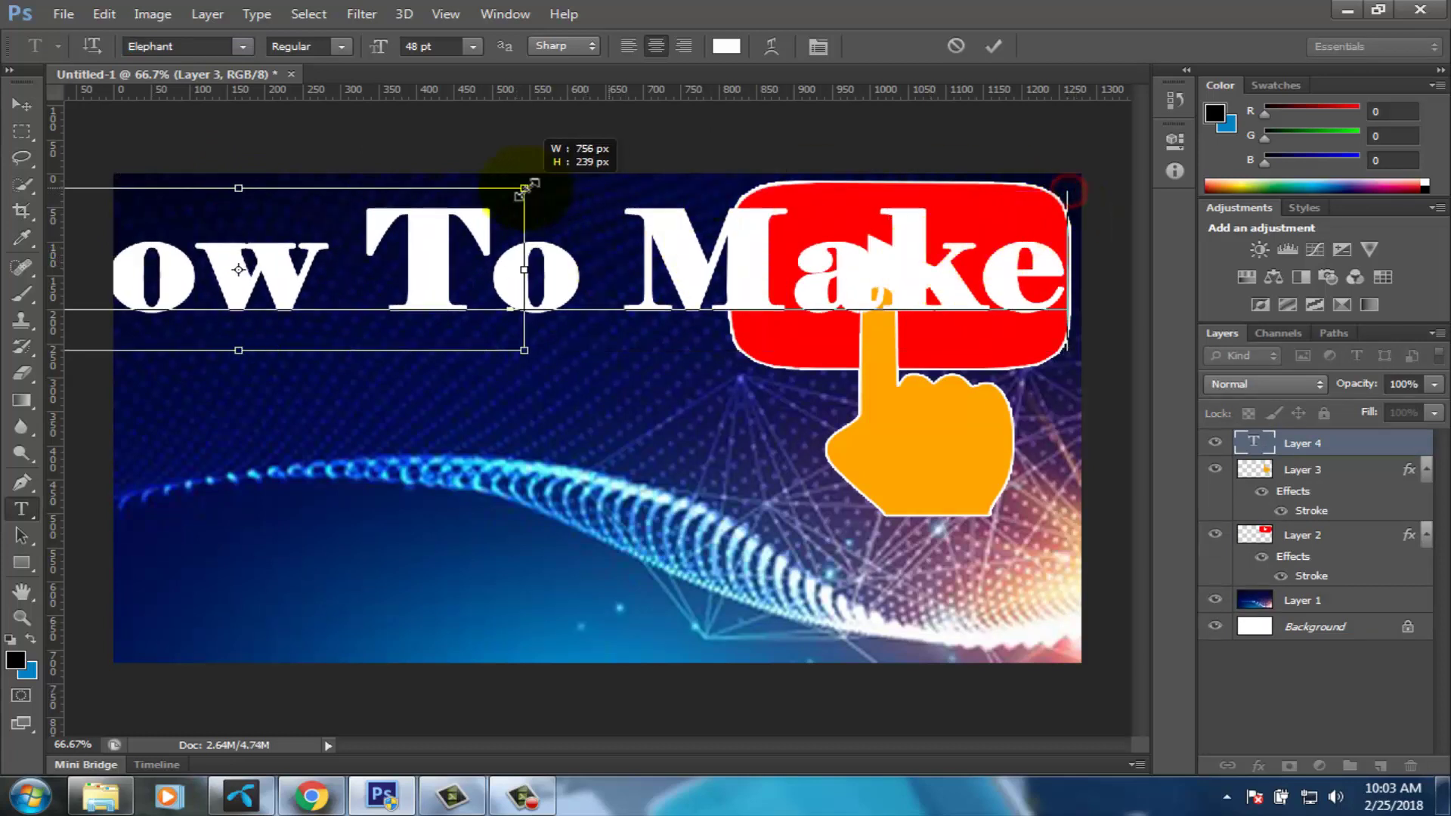
mouse_move(478, 249)
left_mouse_down()
mouse_move(560, 257)
mouse_move(536, 247)
left_mouse_up()
left_click_drag(662, 344, 705, 373)
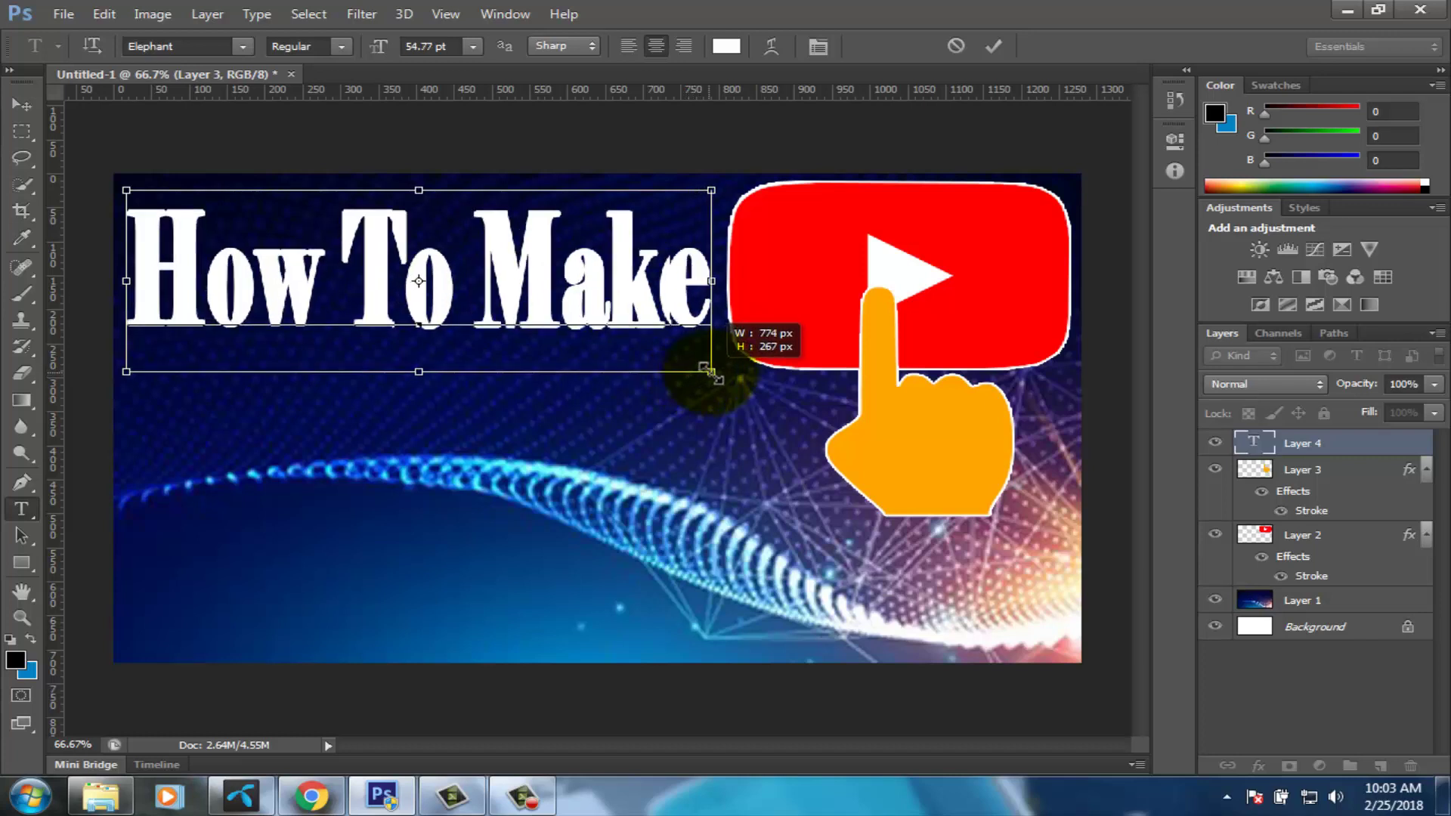
left_click_drag(704, 373, 713, 368)
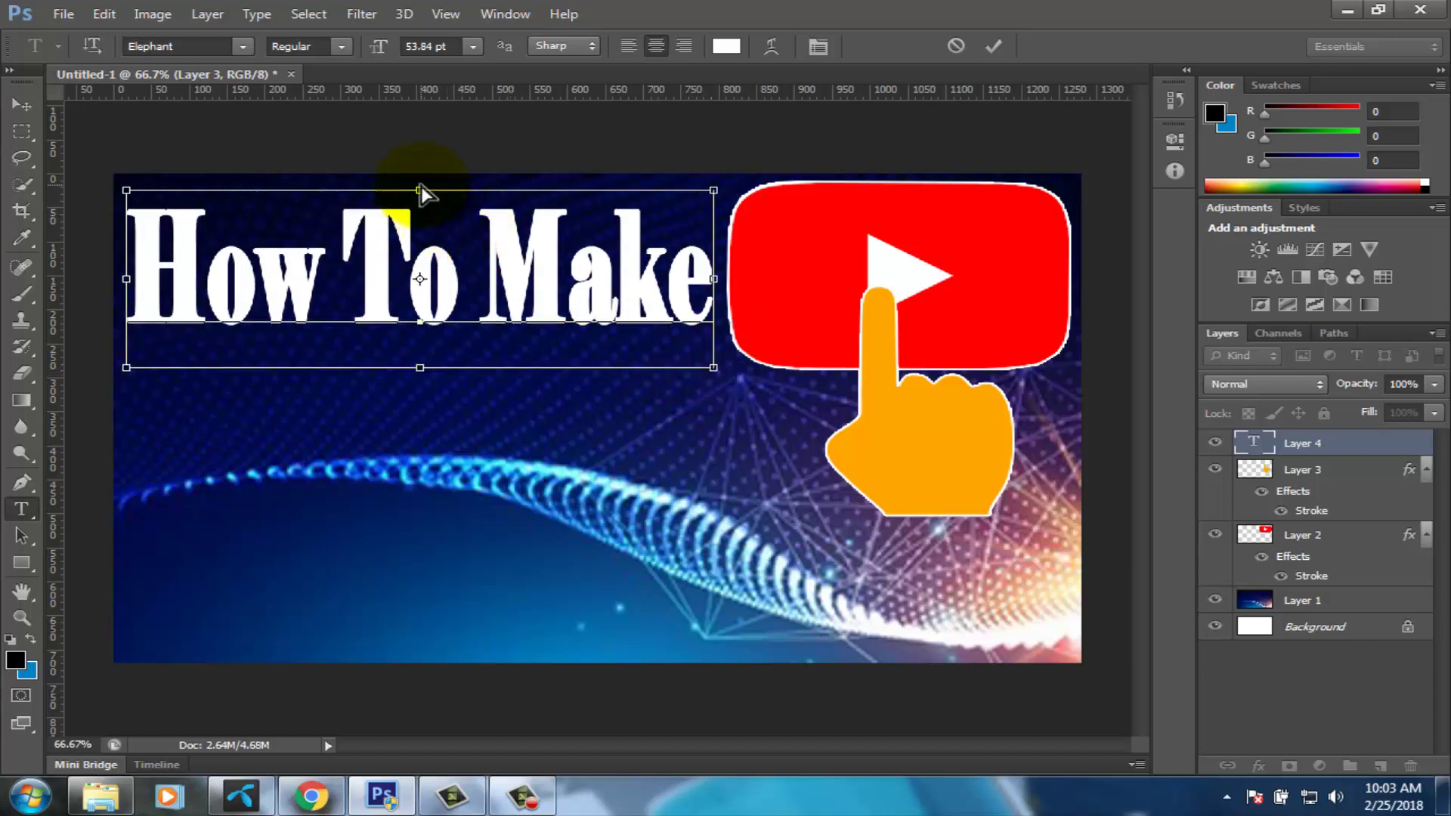
key("ctrl+Return")
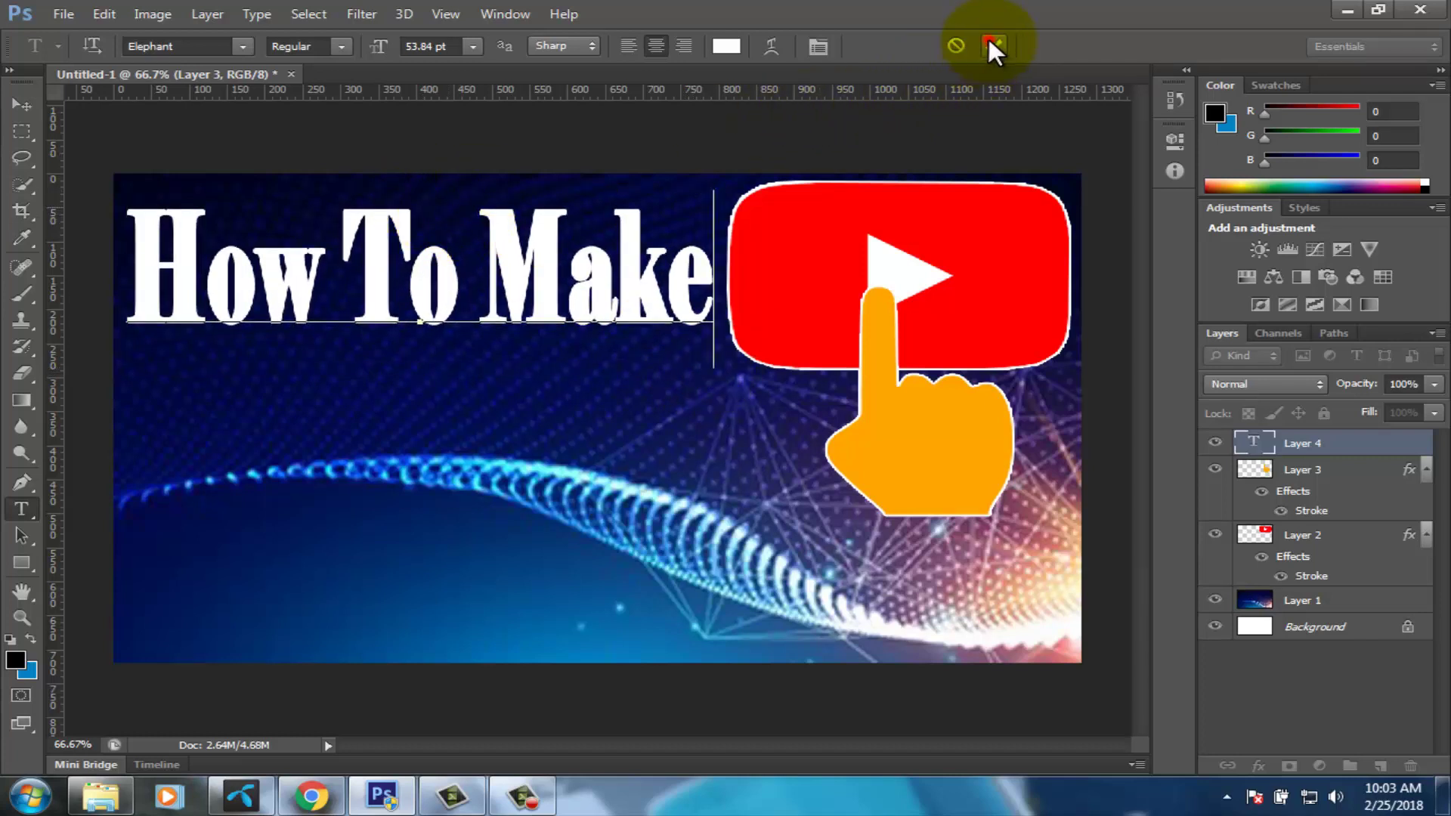
left_click(990, 47)
Type 'Youtube' as a second text line below the heading.
key("v")
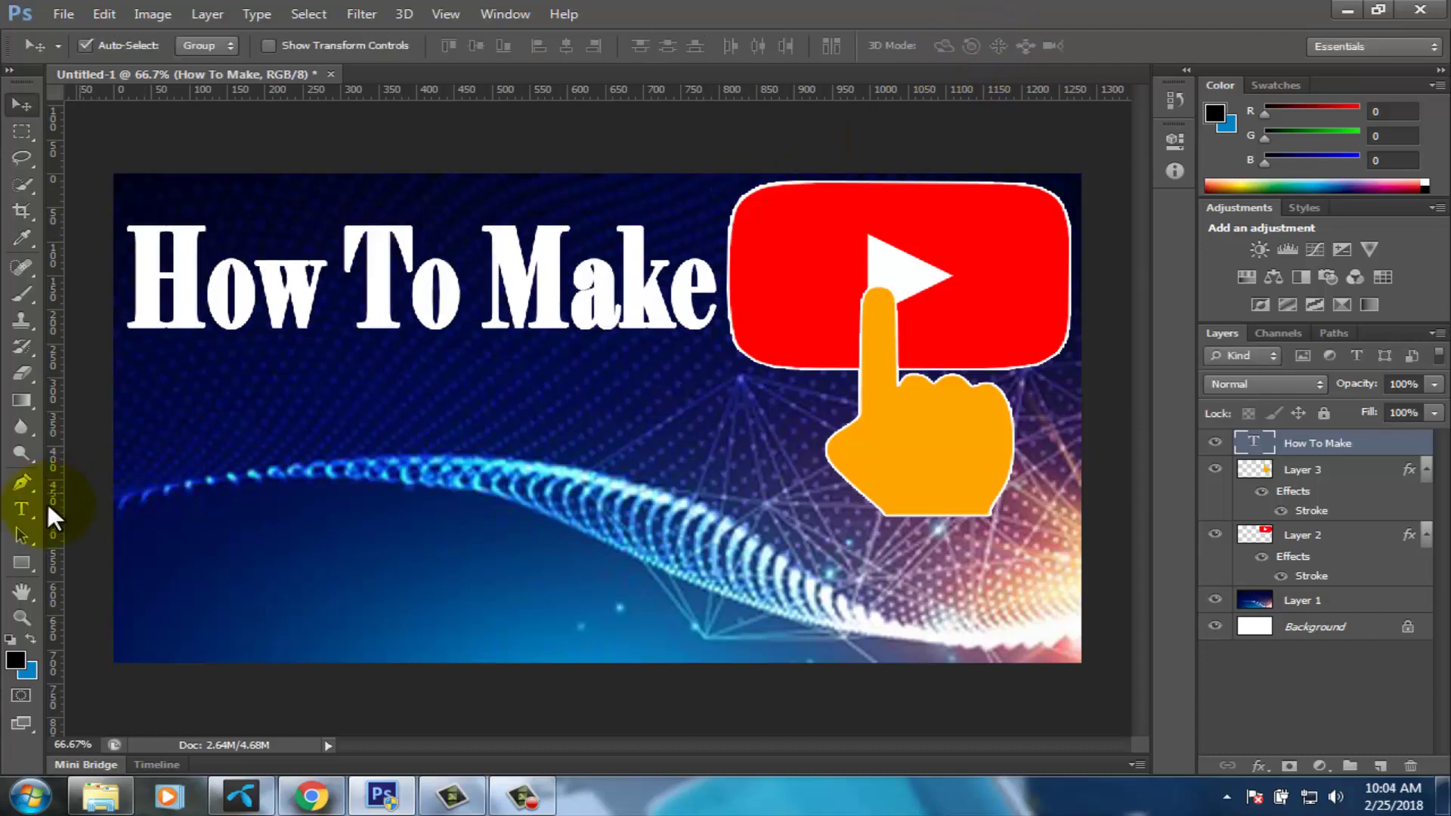
left_click(19, 507)
left_click(136, 476)
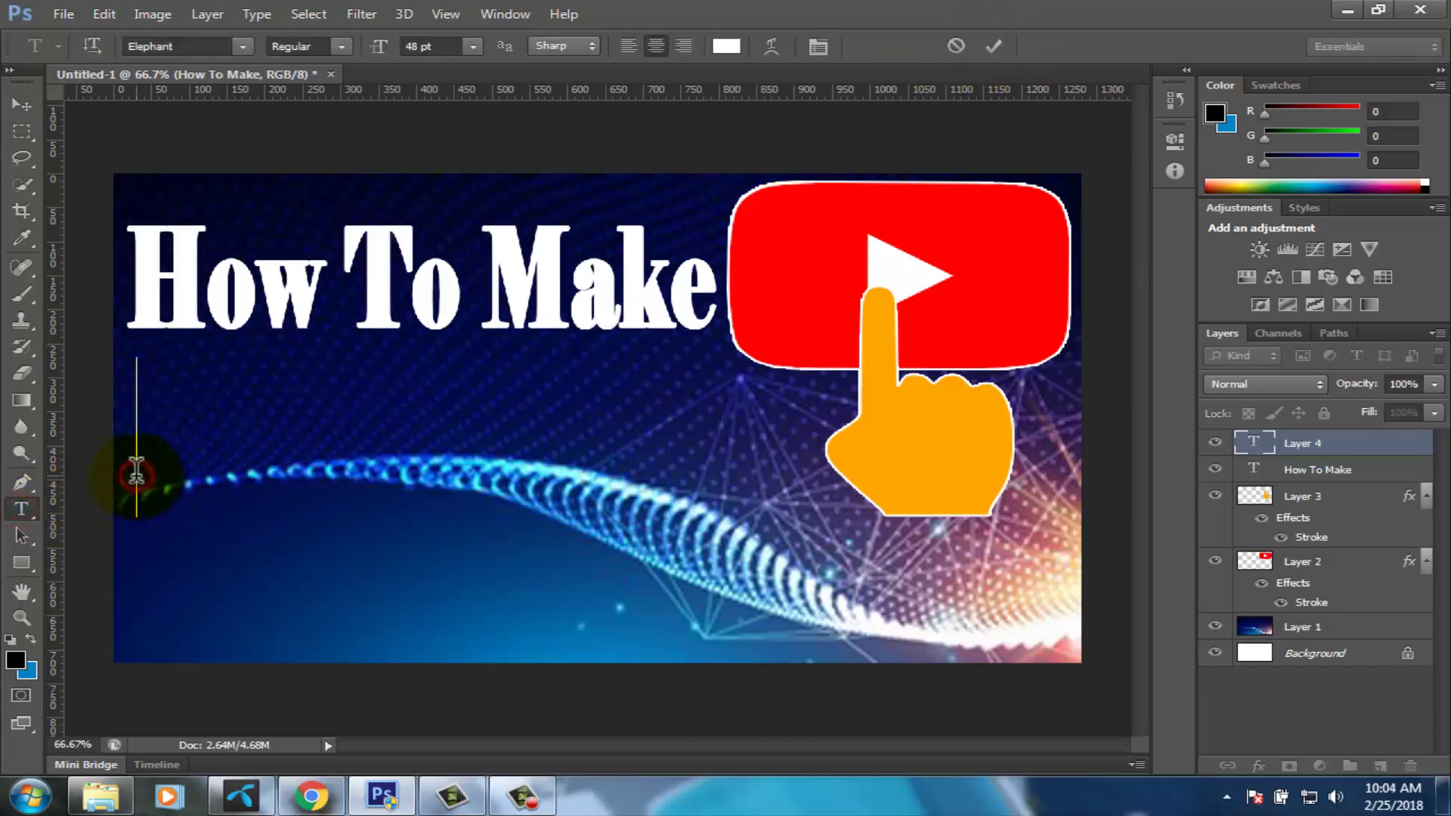
type("Y")
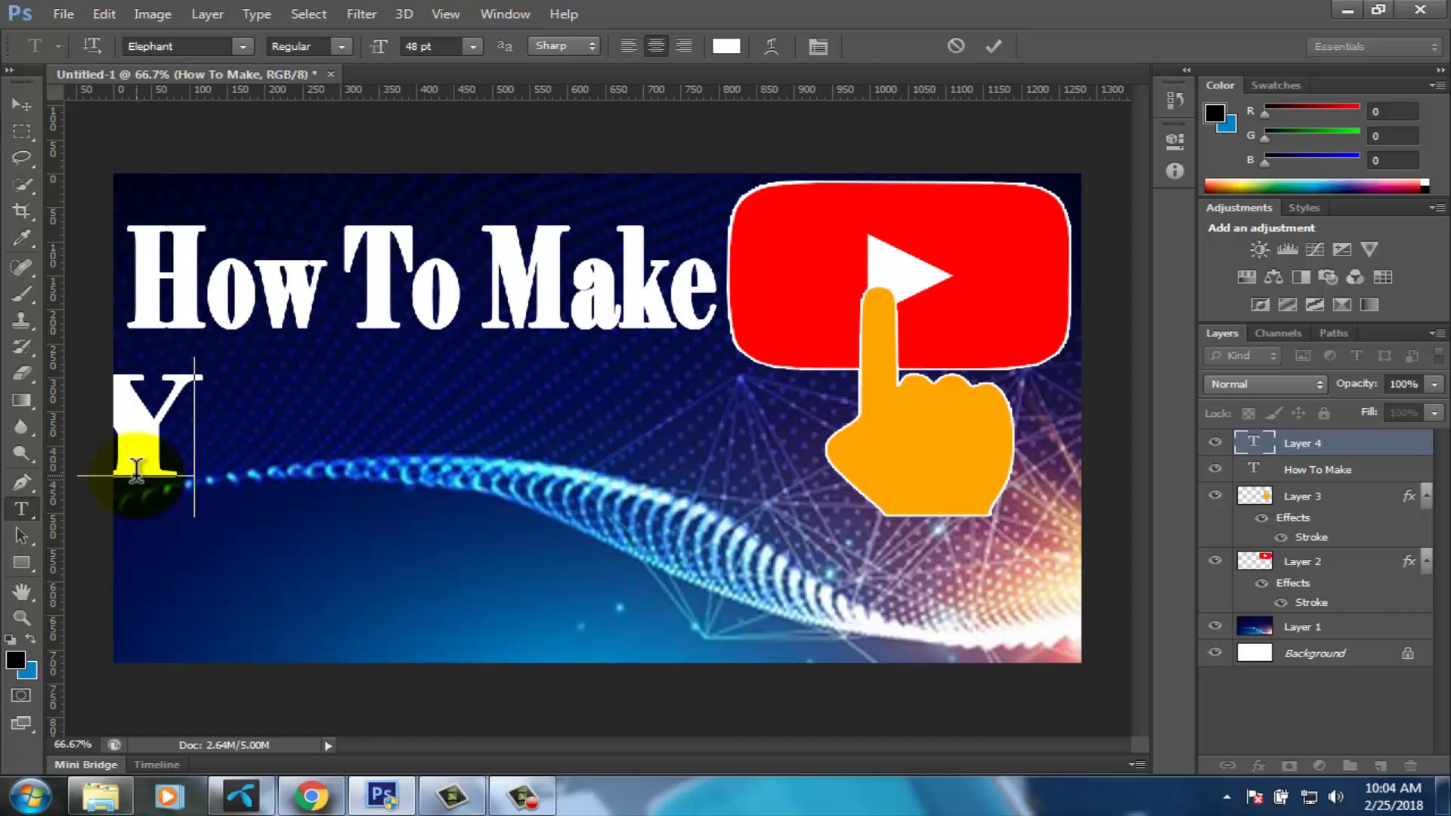
type("outub")
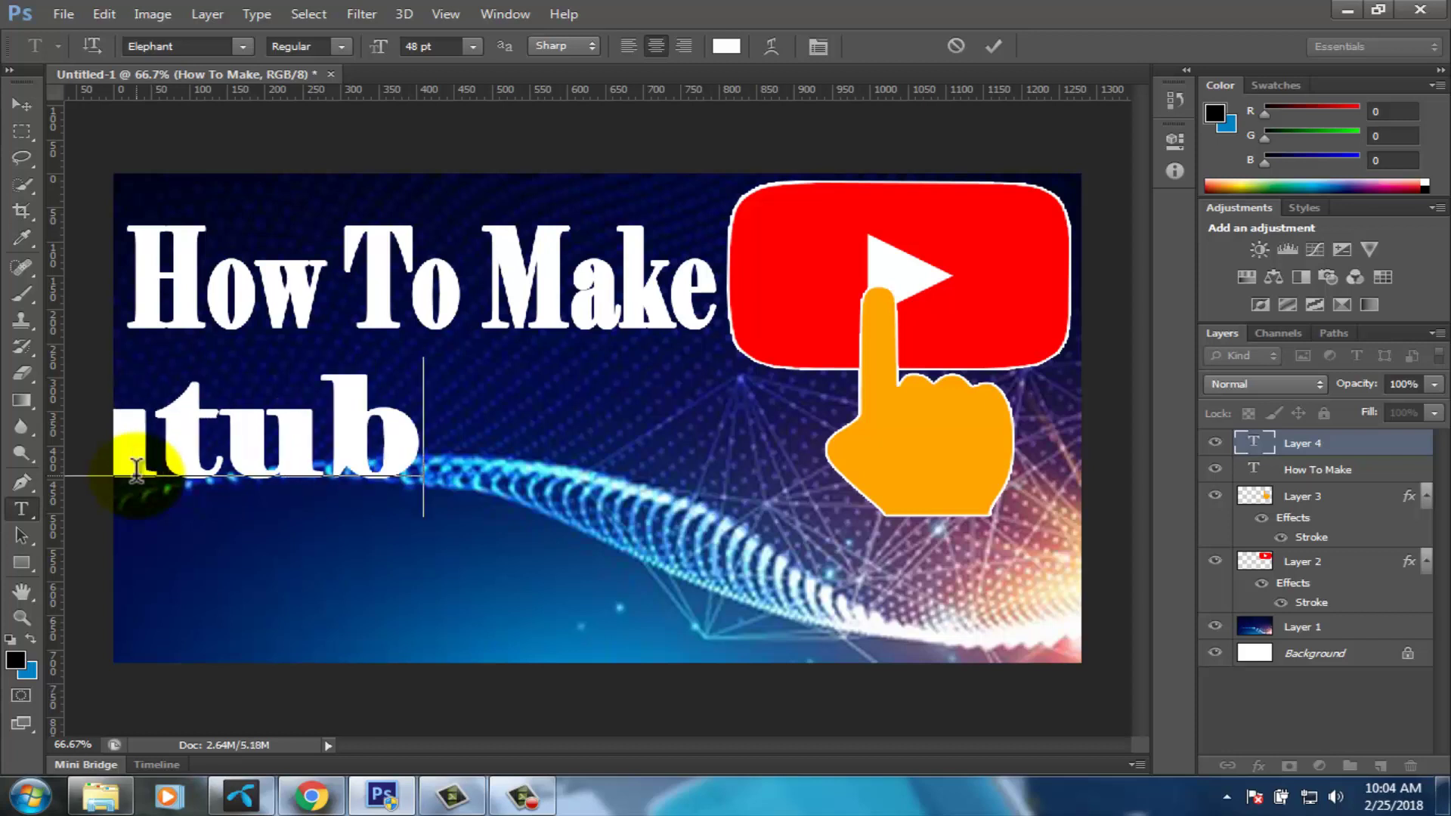
type("e")
Move and enlarge the Youtube text beneath the heading, then commit it.
left_click_drag(214, 456, 534, 475)
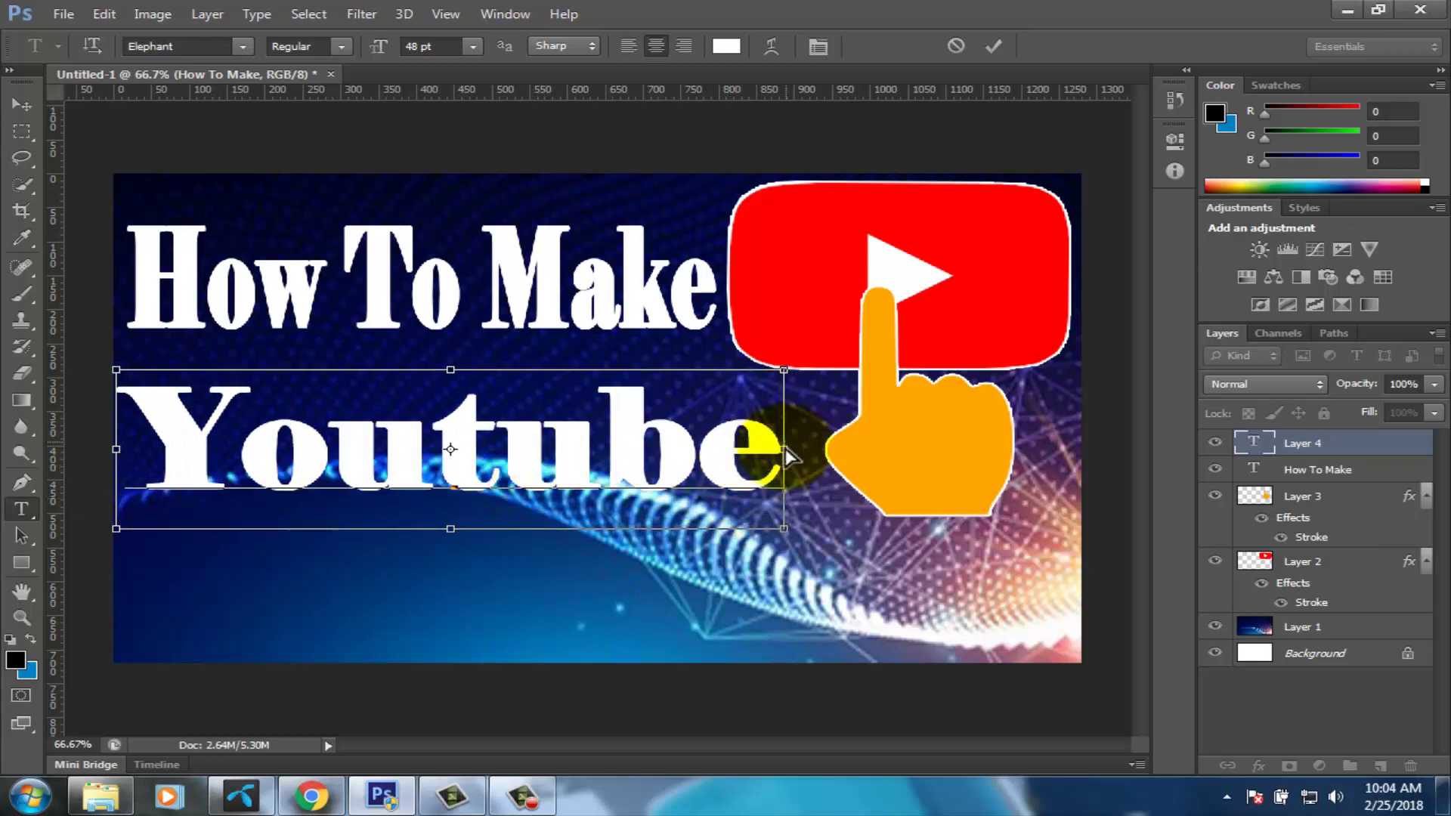
left_click_drag(786, 369, 807, 371)
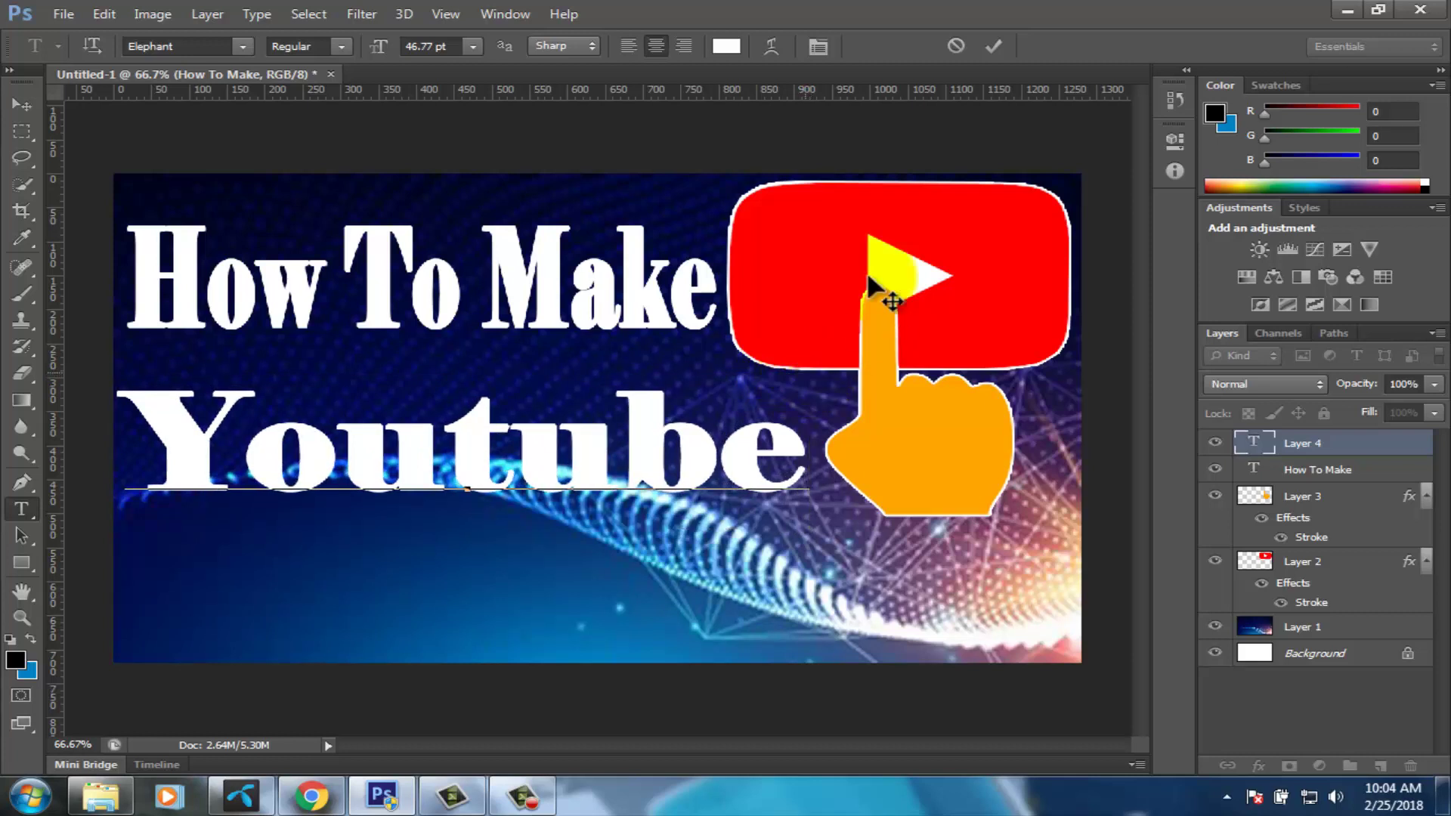
left_click(997, 46)
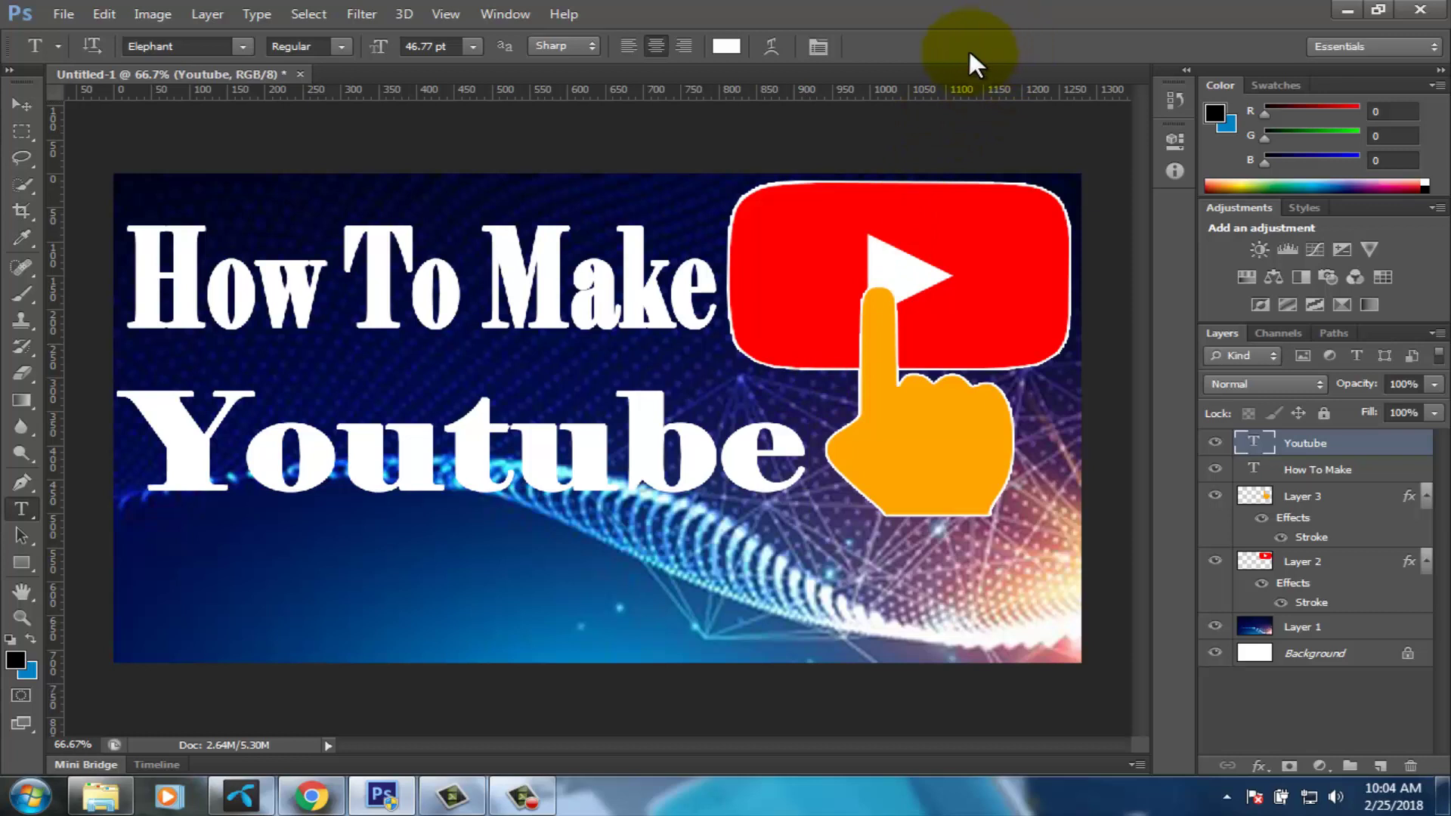
left_click(142, 592)
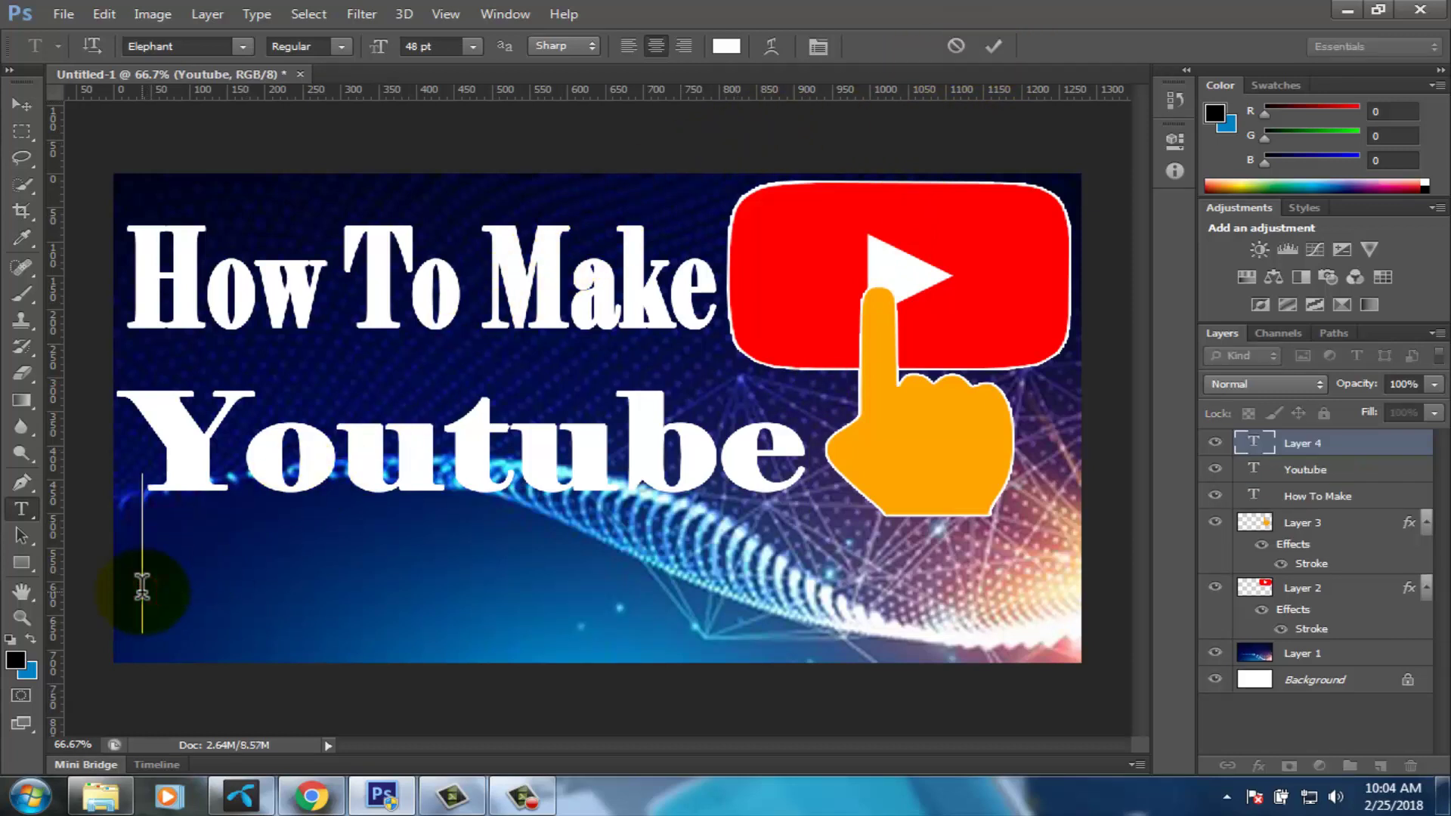
Type 'Thumbnails' and stretch it across the bottom beneath Youtube, then commit.
type("hu")
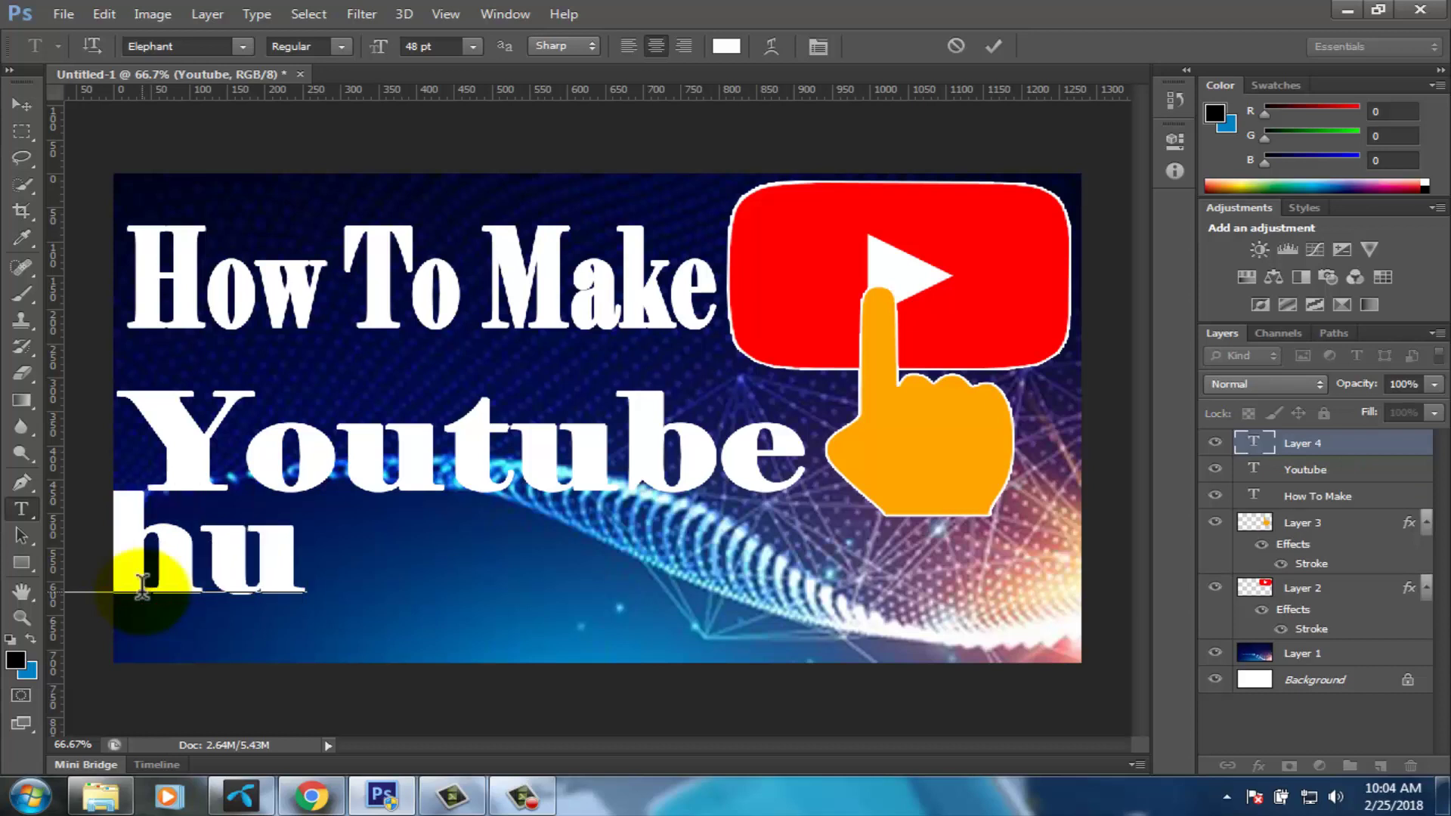
type("mb")
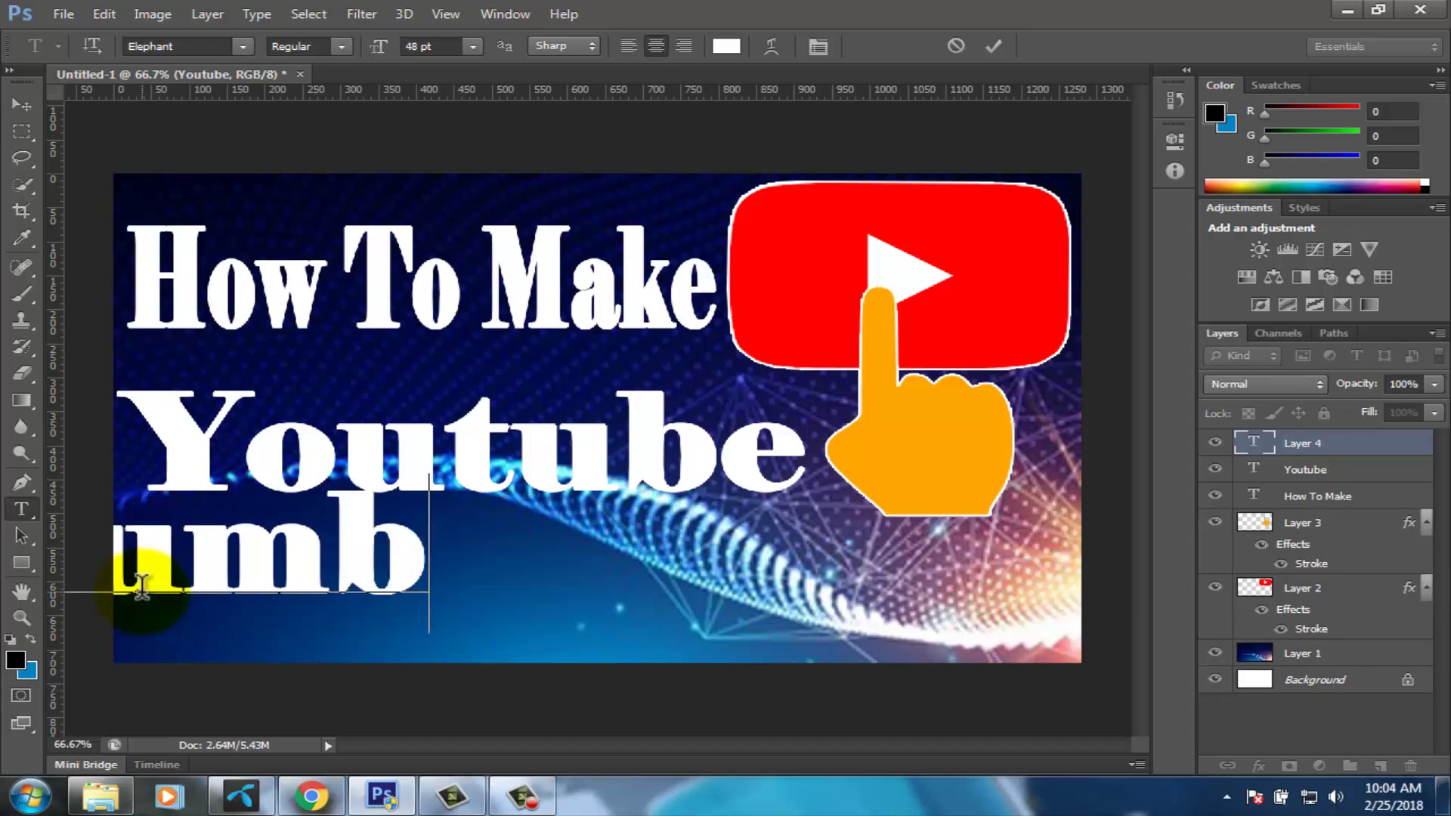
type("nails")
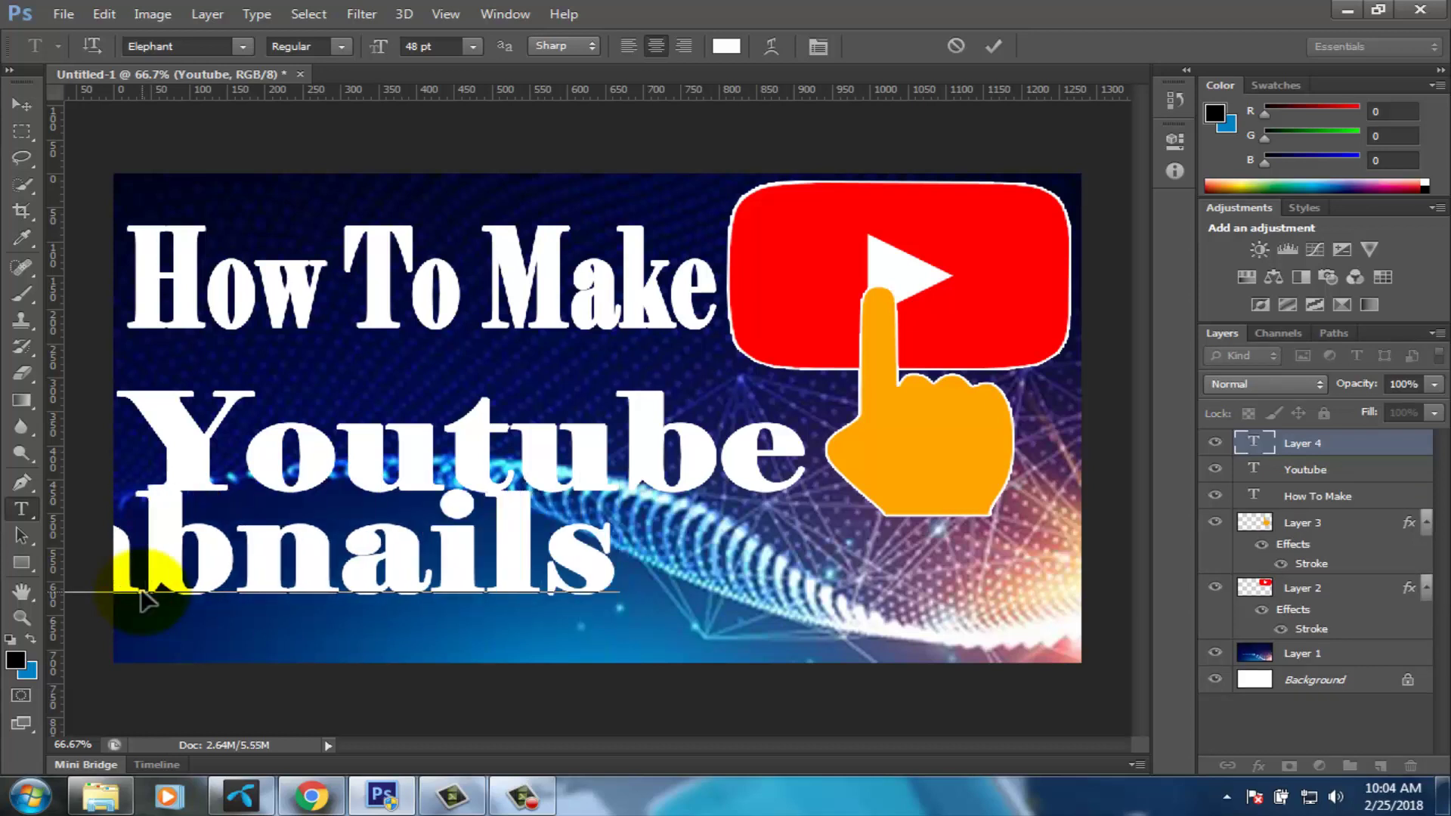
left_click_drag(146, 601, 699, 601)
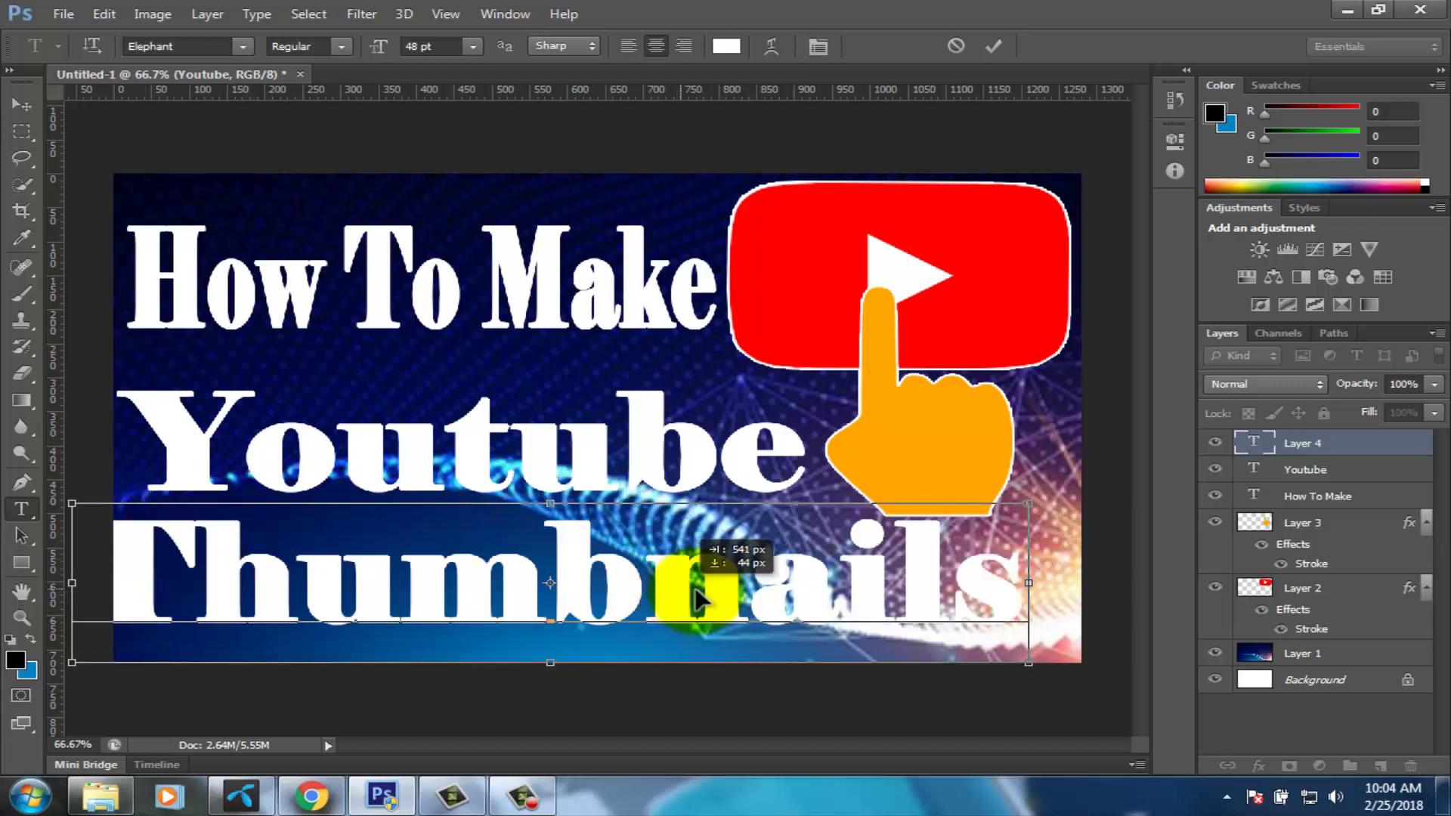
left_click_drag(699, 597, 737, 600)
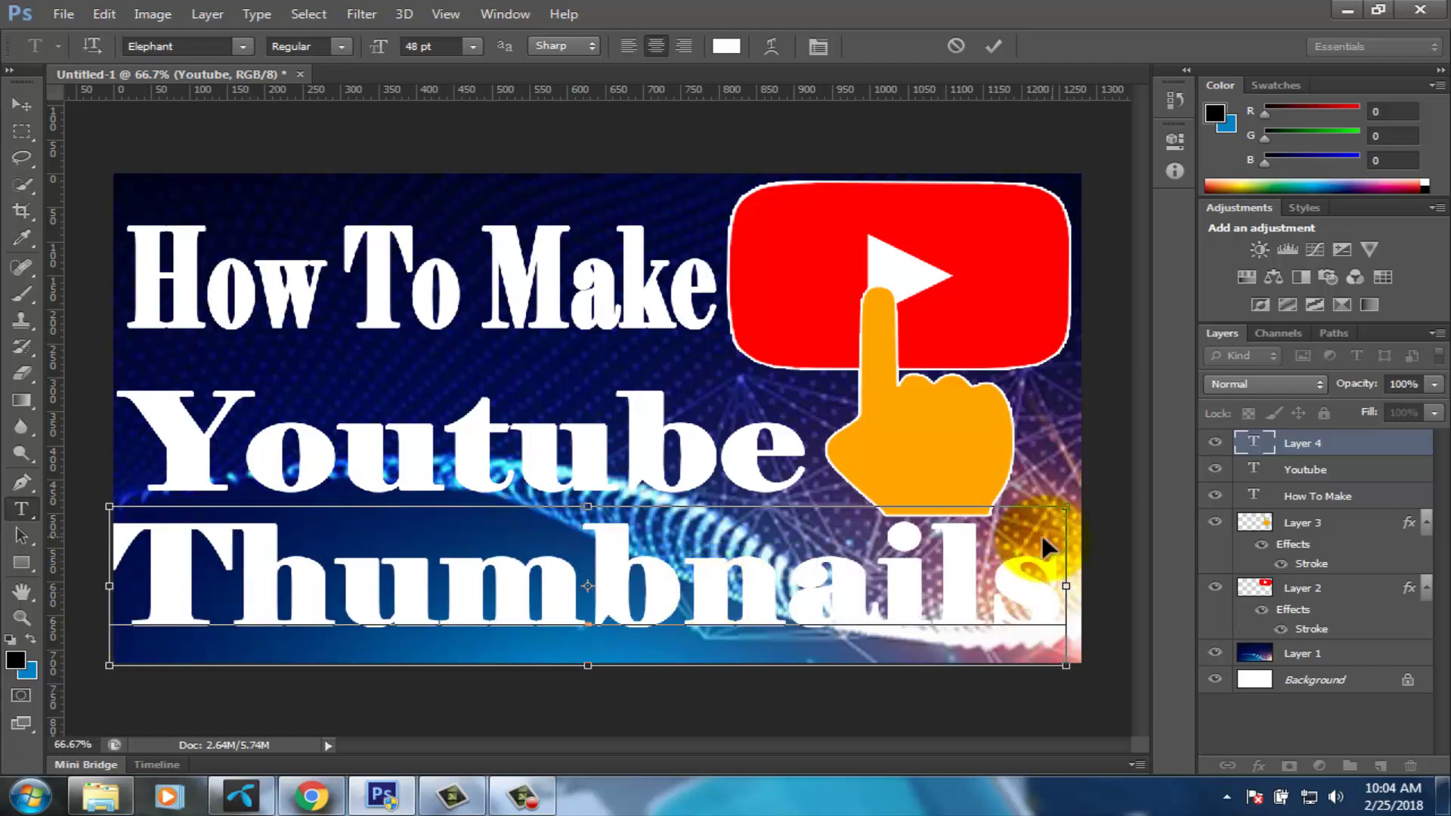
mouse_move(1014, 544)
left_mouse_down()
mouse_move(1023, 561)
mouse_move(1061, 528)
left_mouse_up()
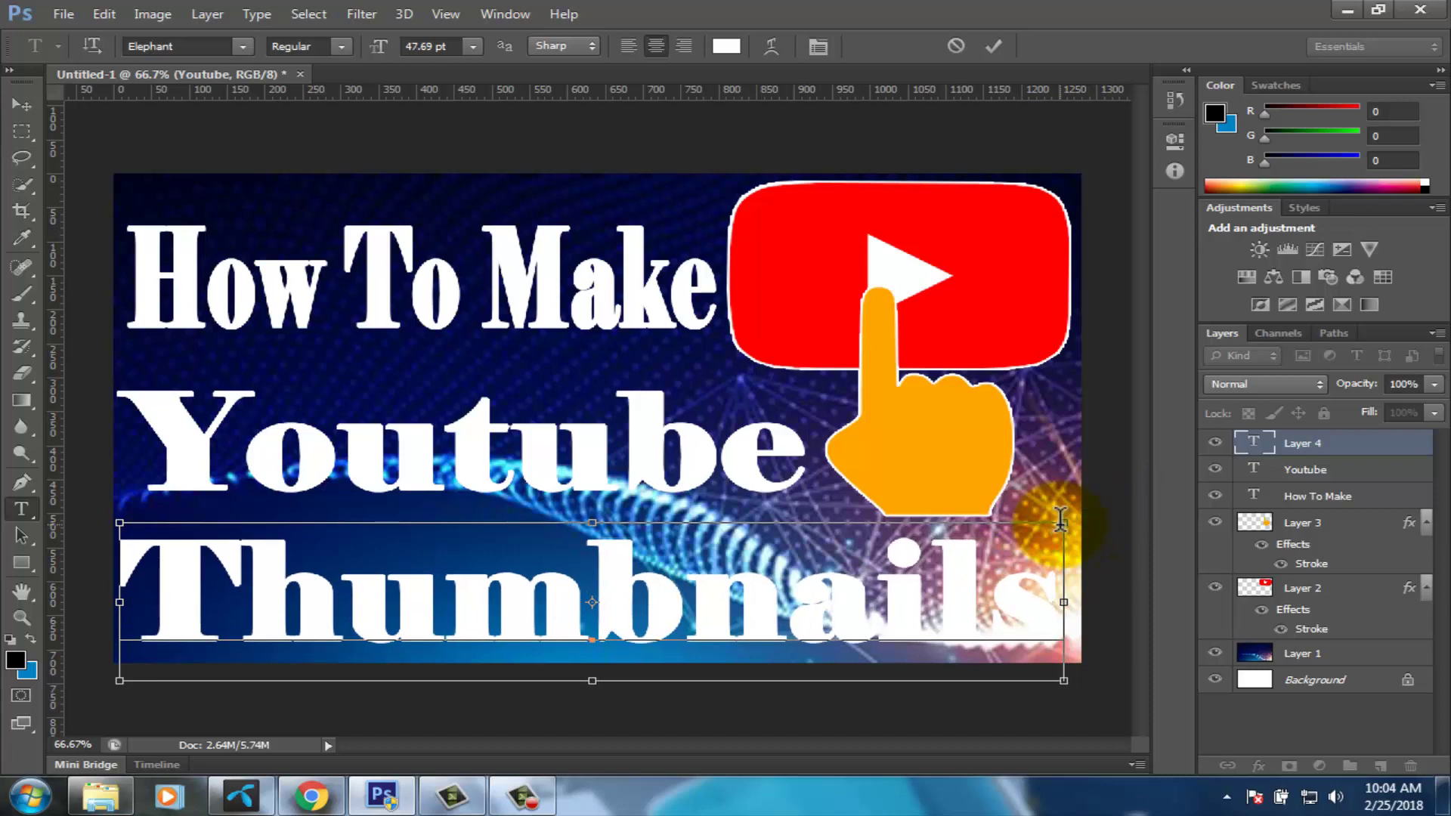
left_click_drag(1003, 582, 1010, 577)
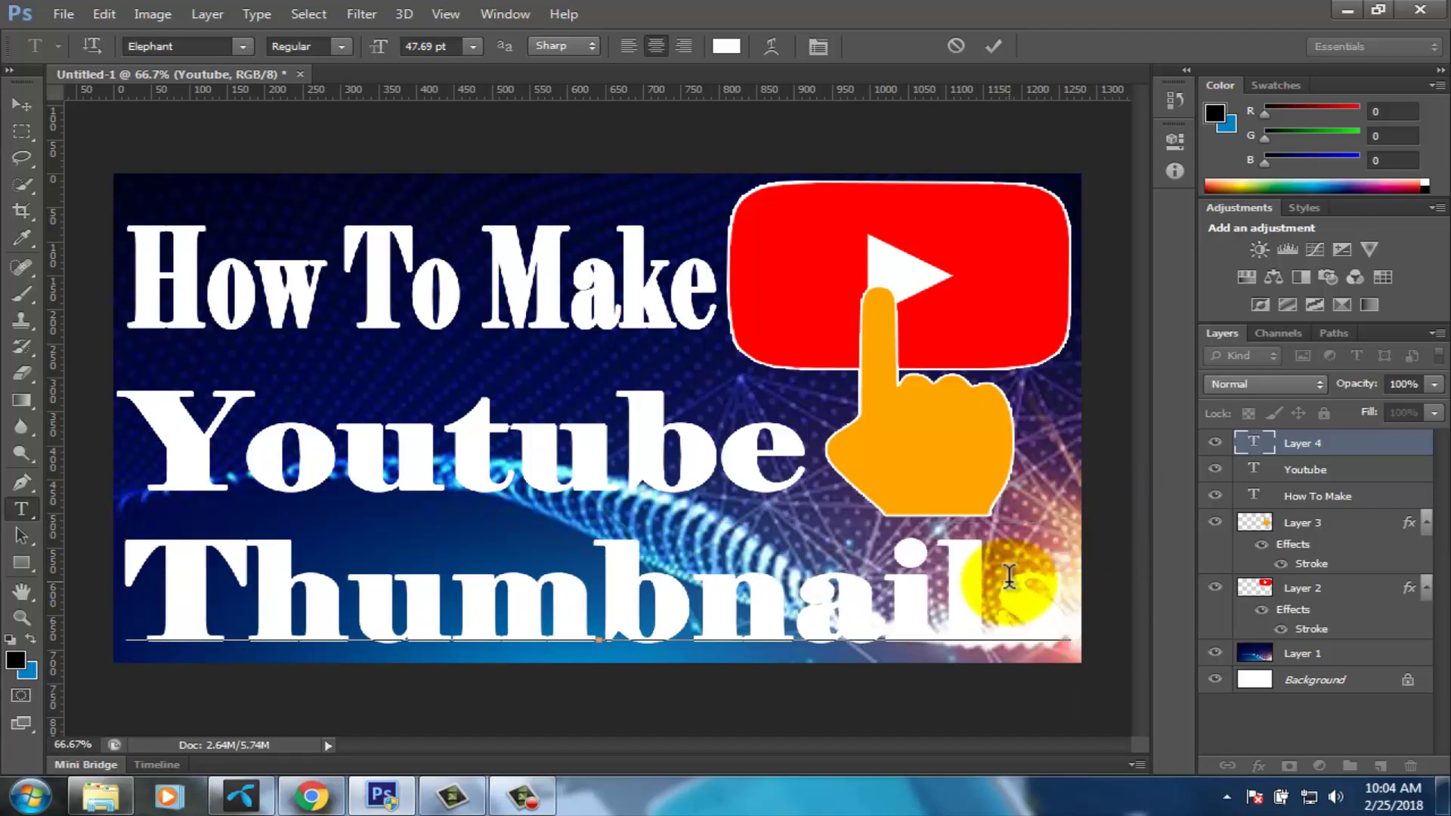
left_click(996, 47)
Select the How To Make text layer and open its layer options.
key("v")
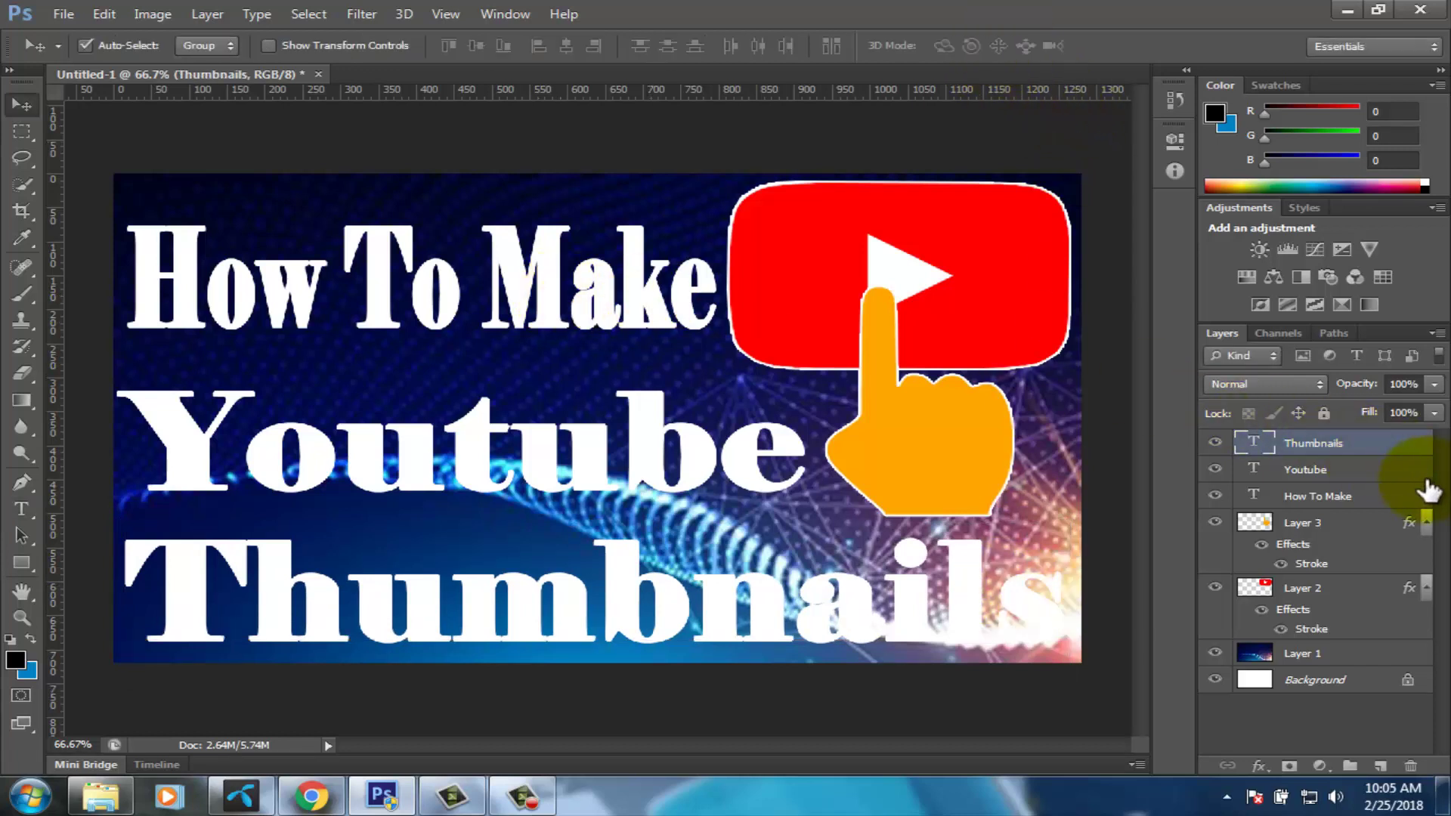
left_click(1321, 500)
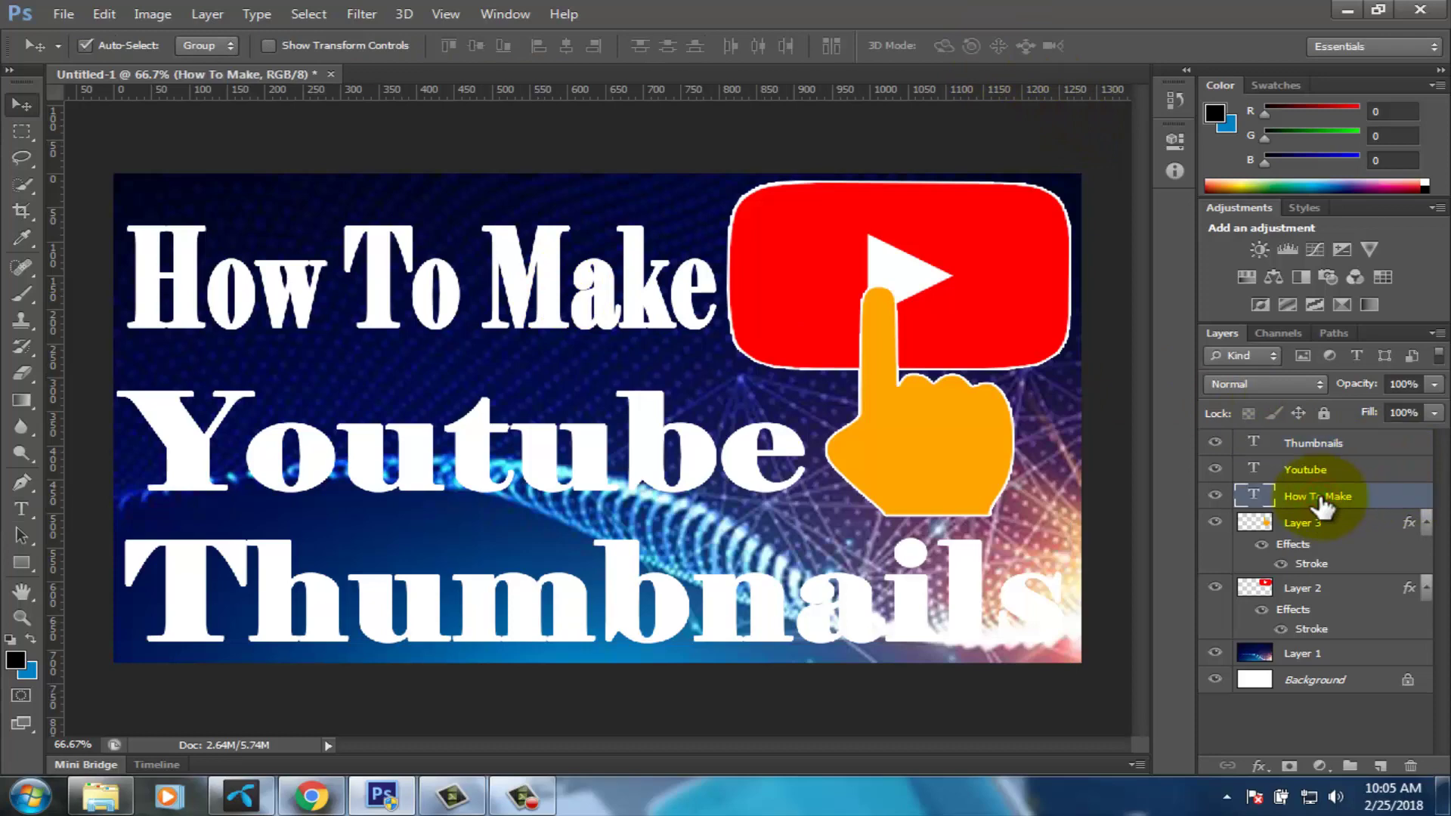
right_click(1320, 501)
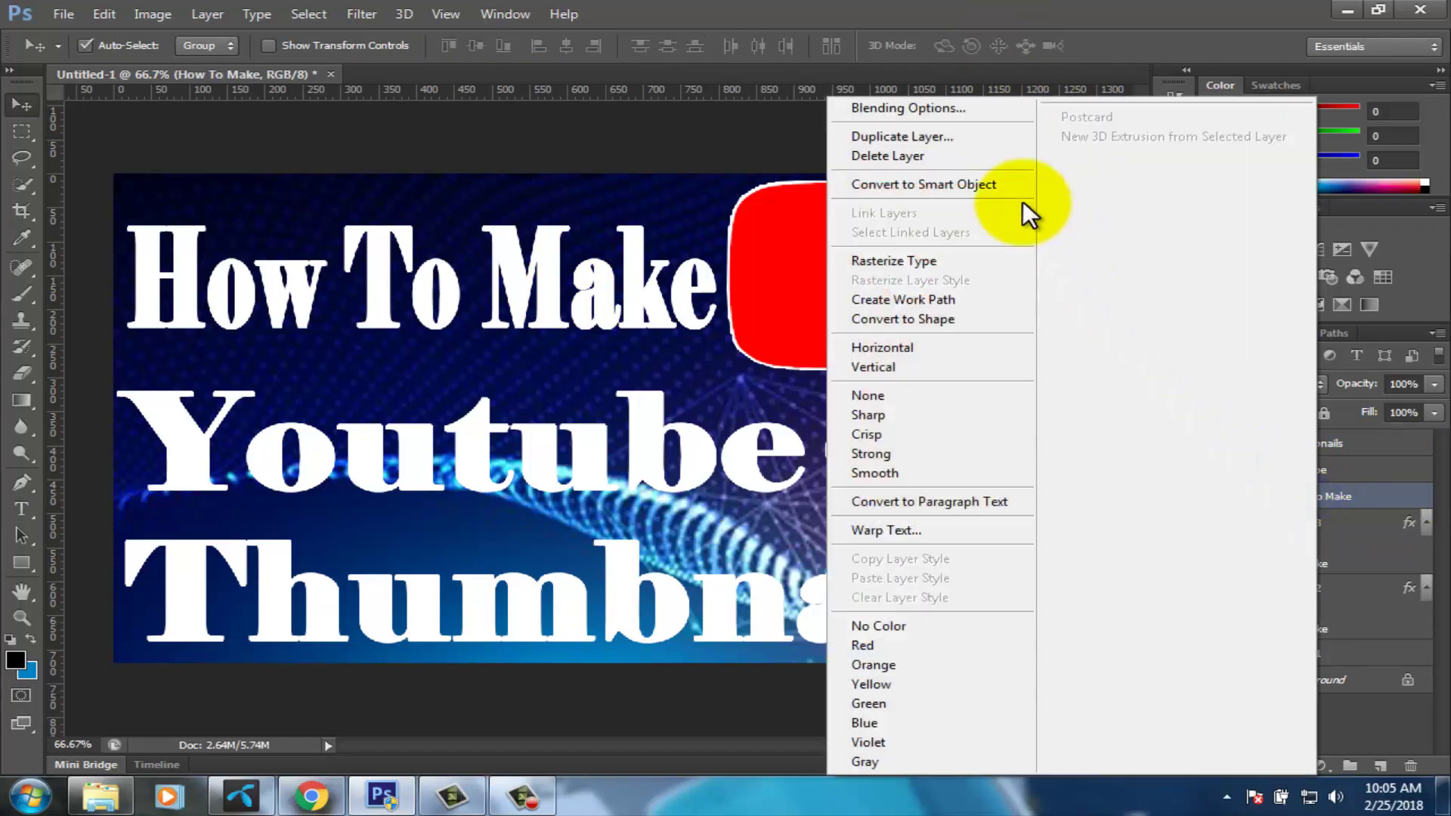
Apply a red 6 px stroke to the How To Make heading layer.
left_click(959, 111)
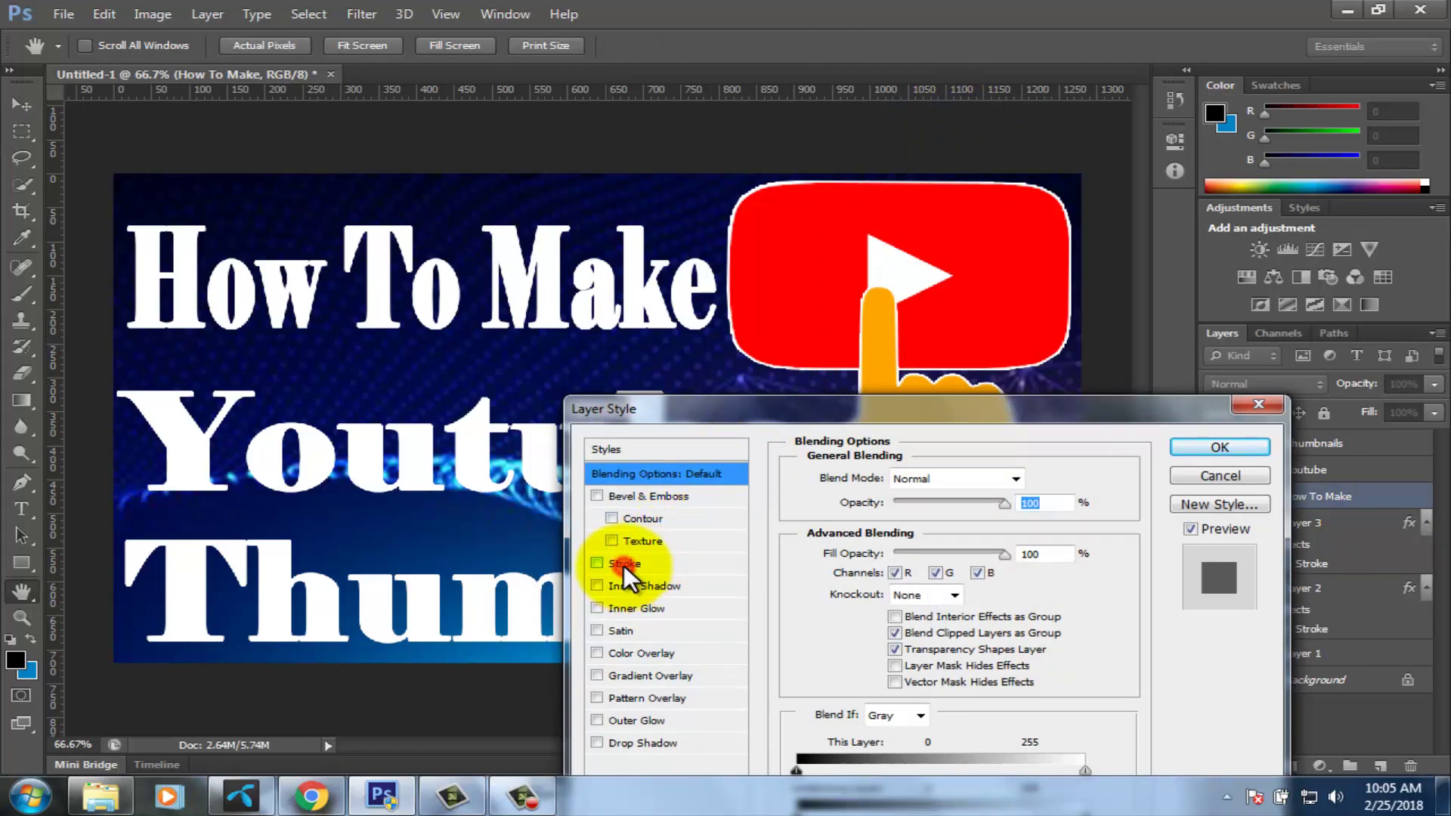
left_click(625, 566)
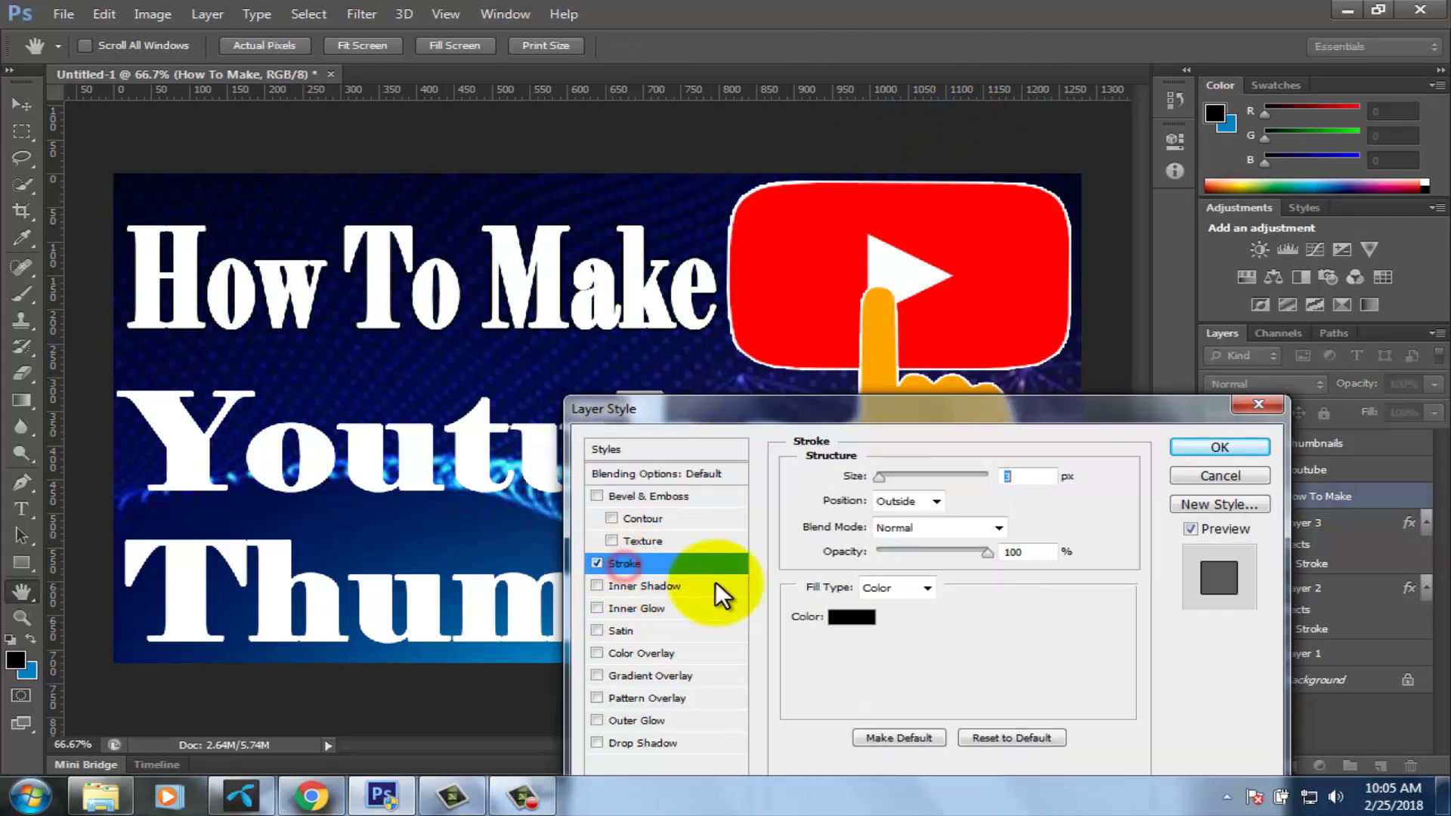
left_click(851, 616)
left_click_drag(850, 611, 1027, 456)
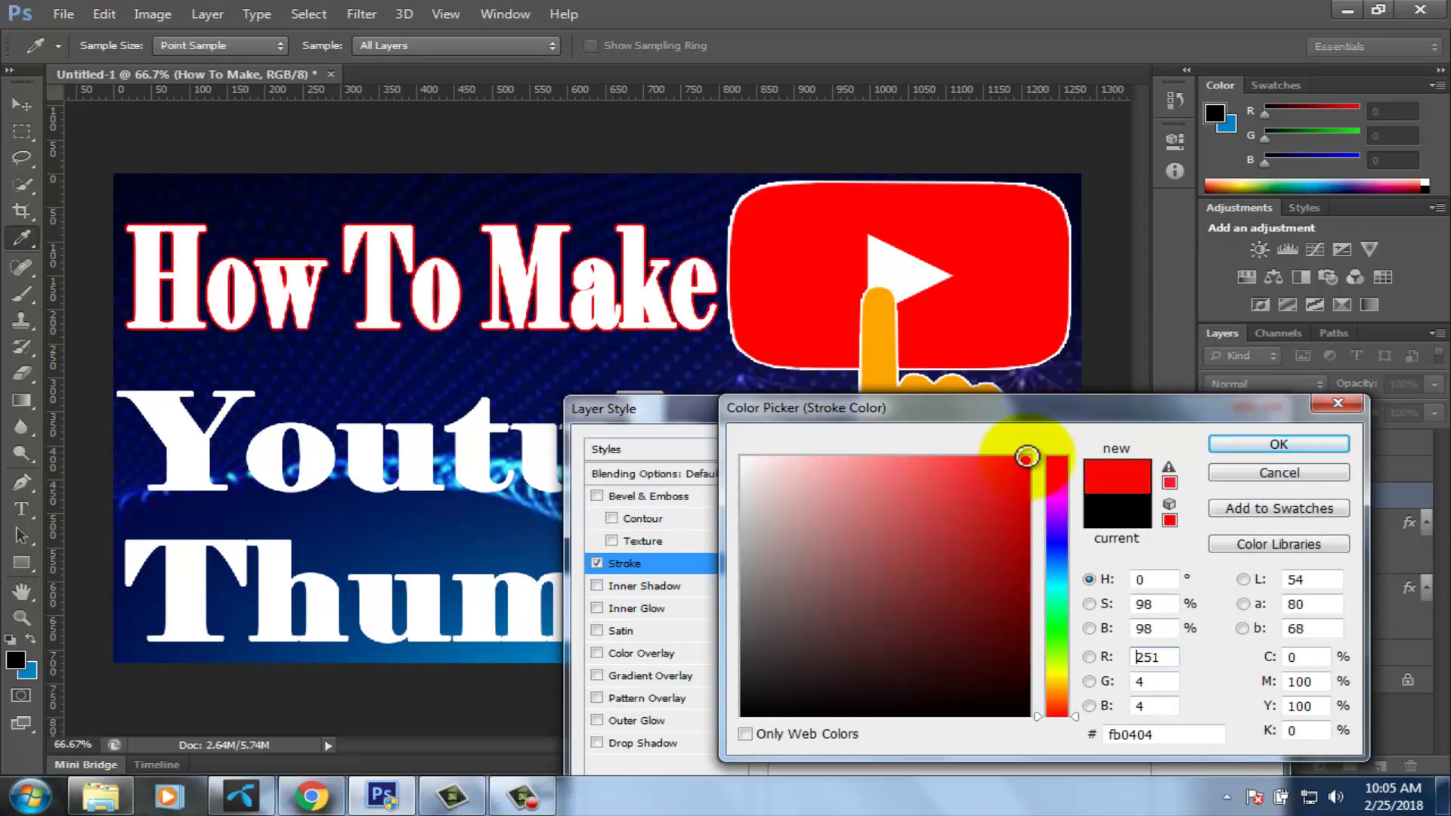
left_click(1240, 443)
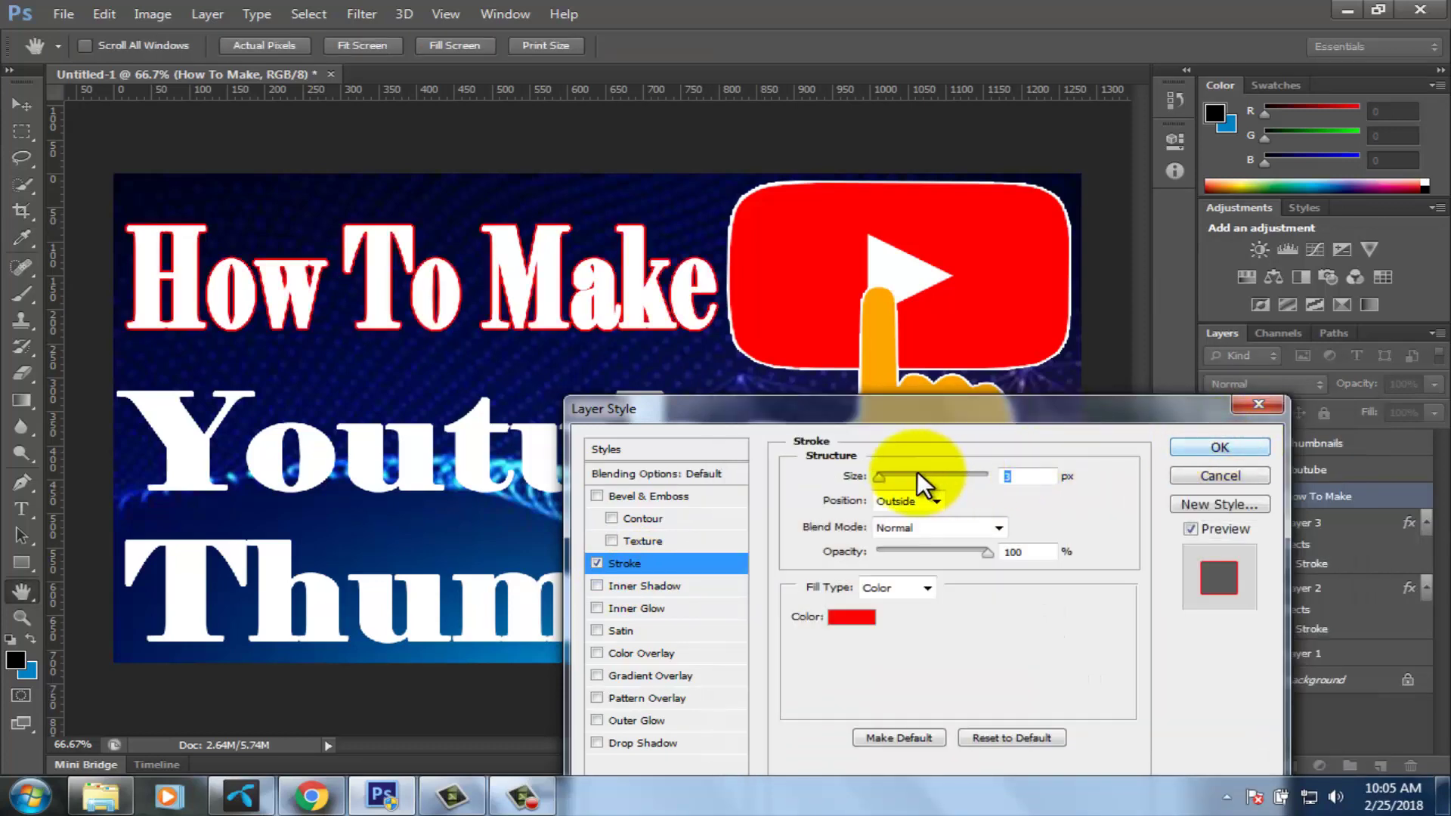
left_click_drag(881, 479, 879, 479)
left_click_drag(879, 480, 883, 480)
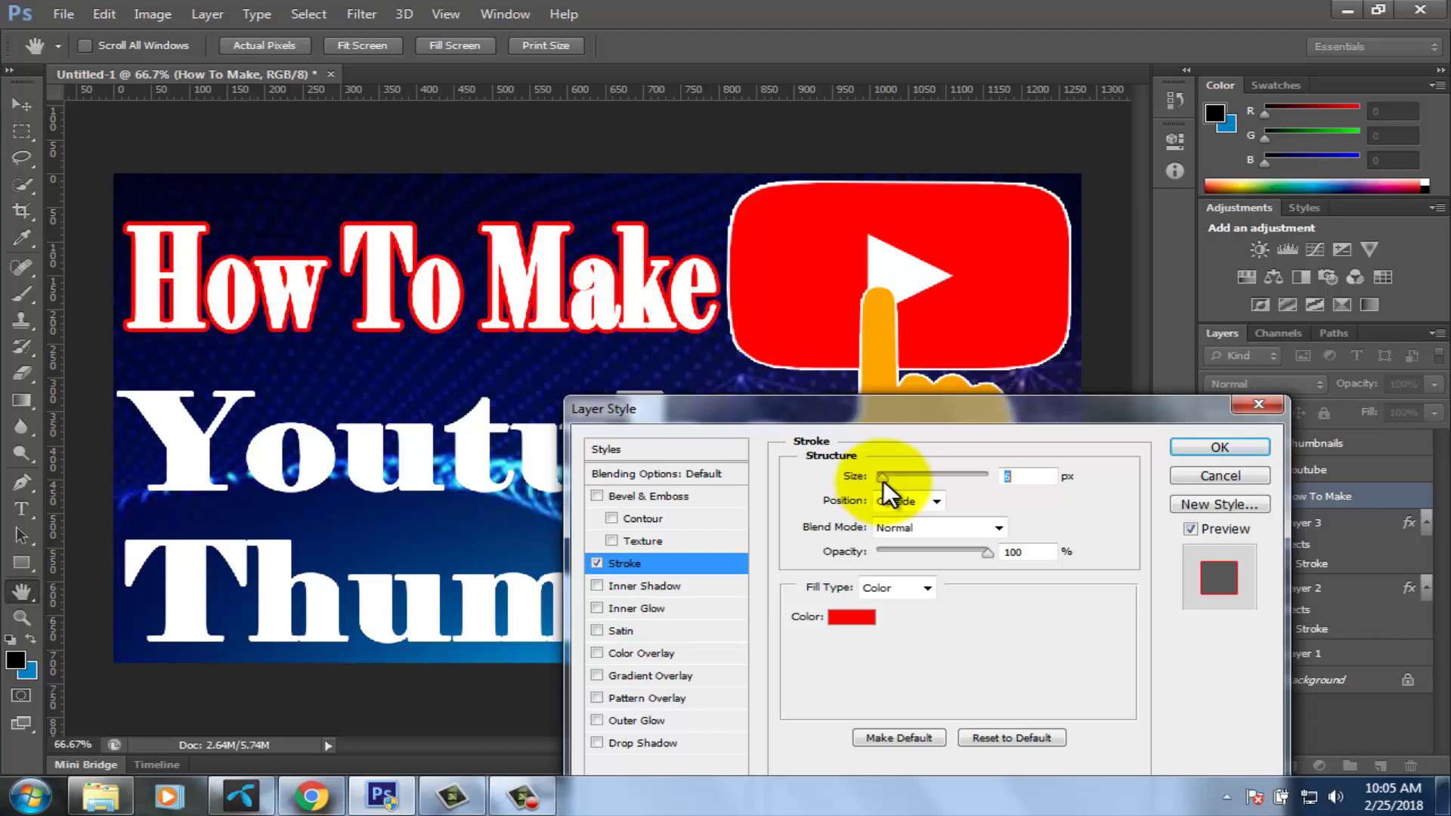
left_click(1217, 444)
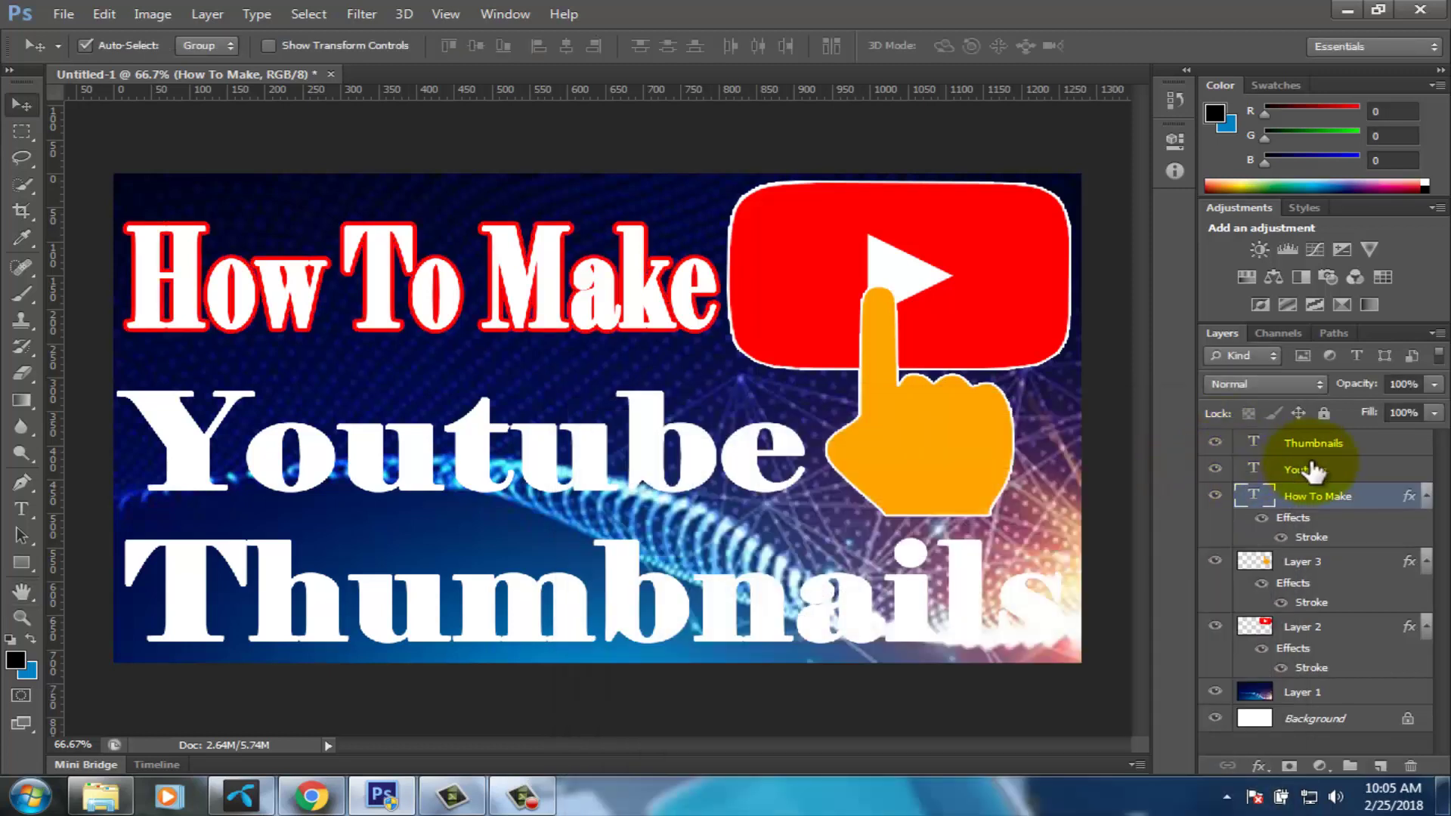
Open Layer Style for the Youtube layer and enable Stroke.
left_click(1305, 471)
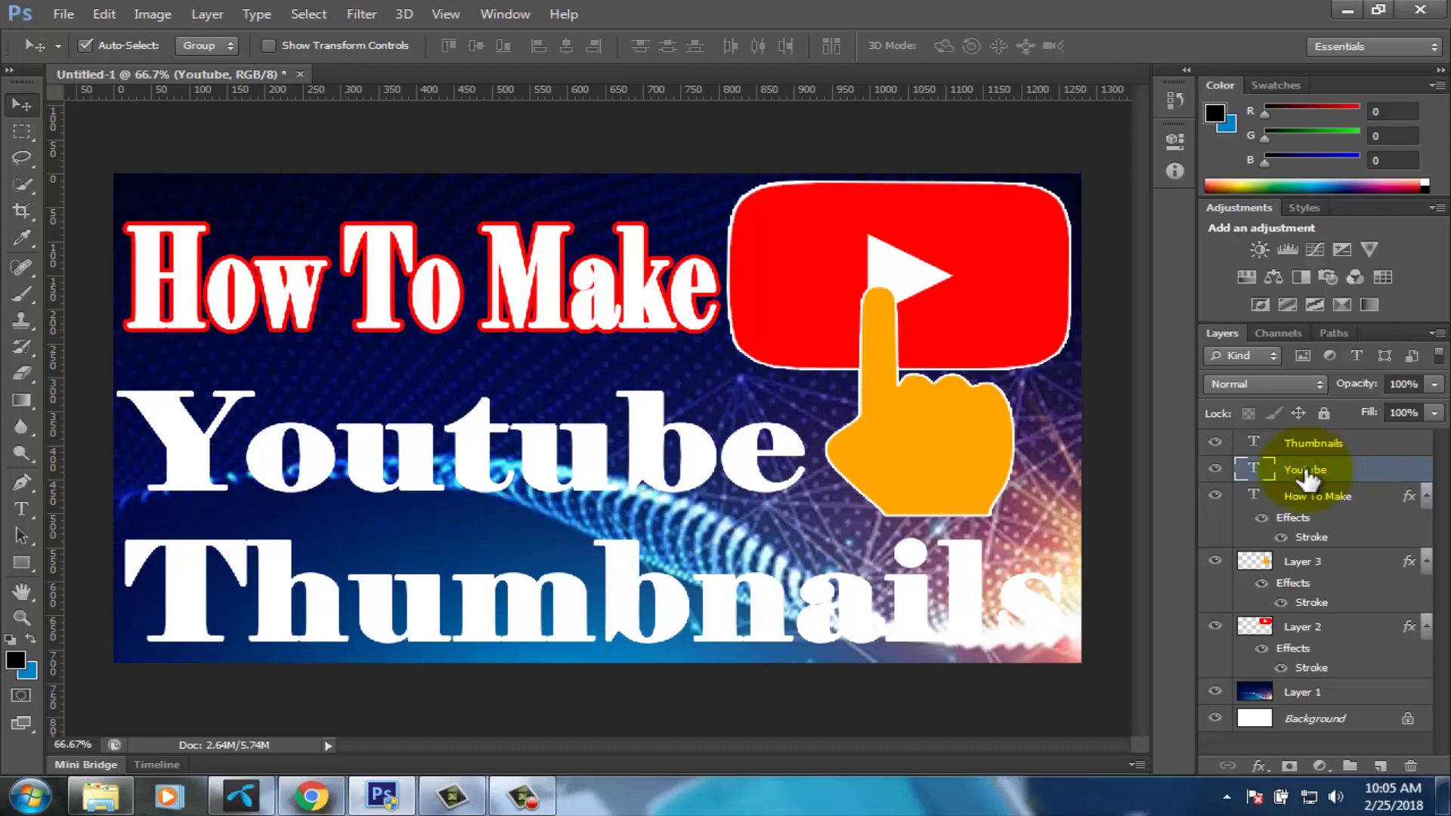
right_click(1305, 473)
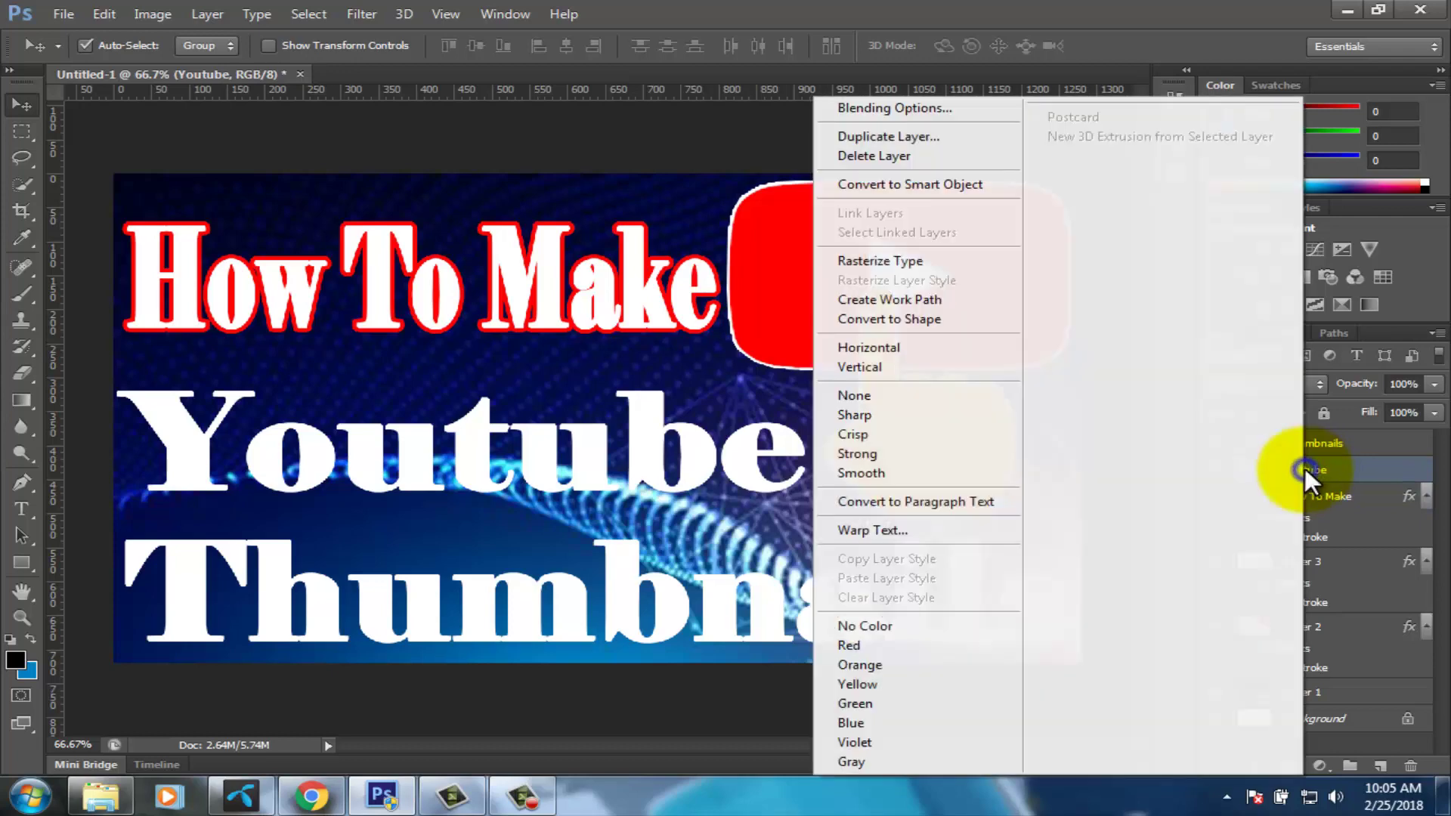
left_click(895, 110)
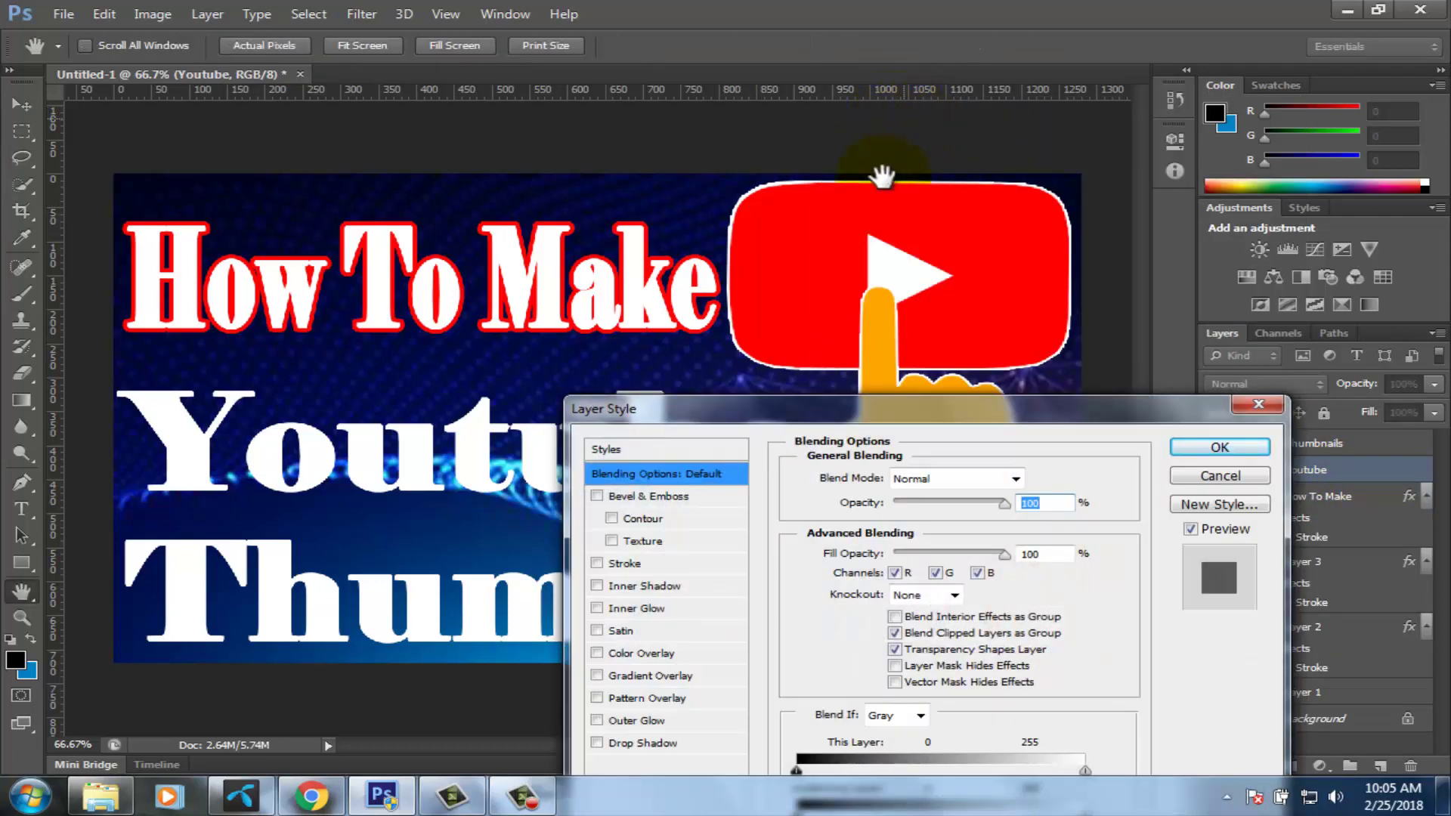
left_click(621, 562)
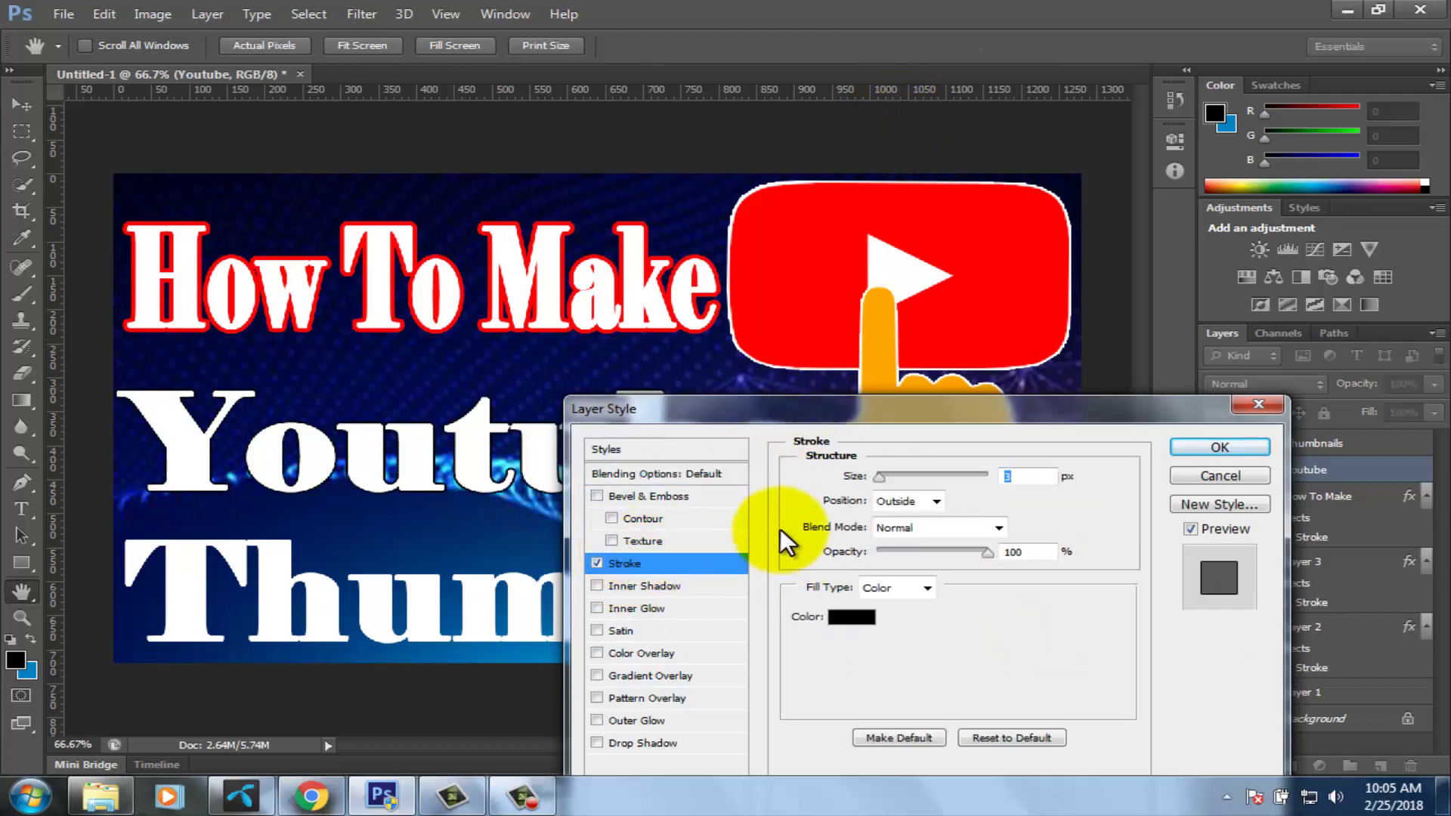
left_click_drag(757, 407, 1061, 316)
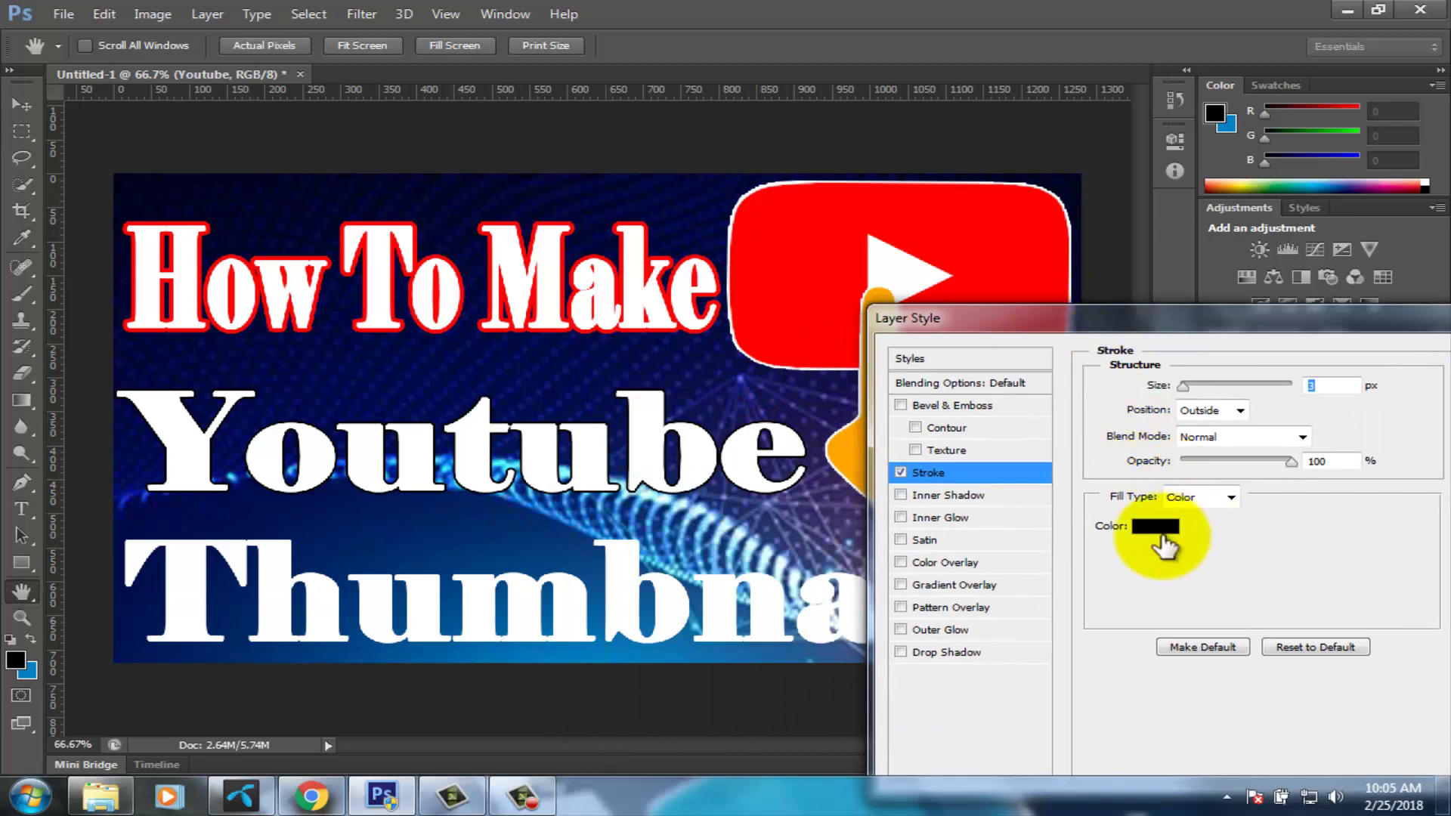
Set the Youtube stroke colour to bright red.
left_click(1153, 531)
left_click_drag(916, 479, 993, 466)
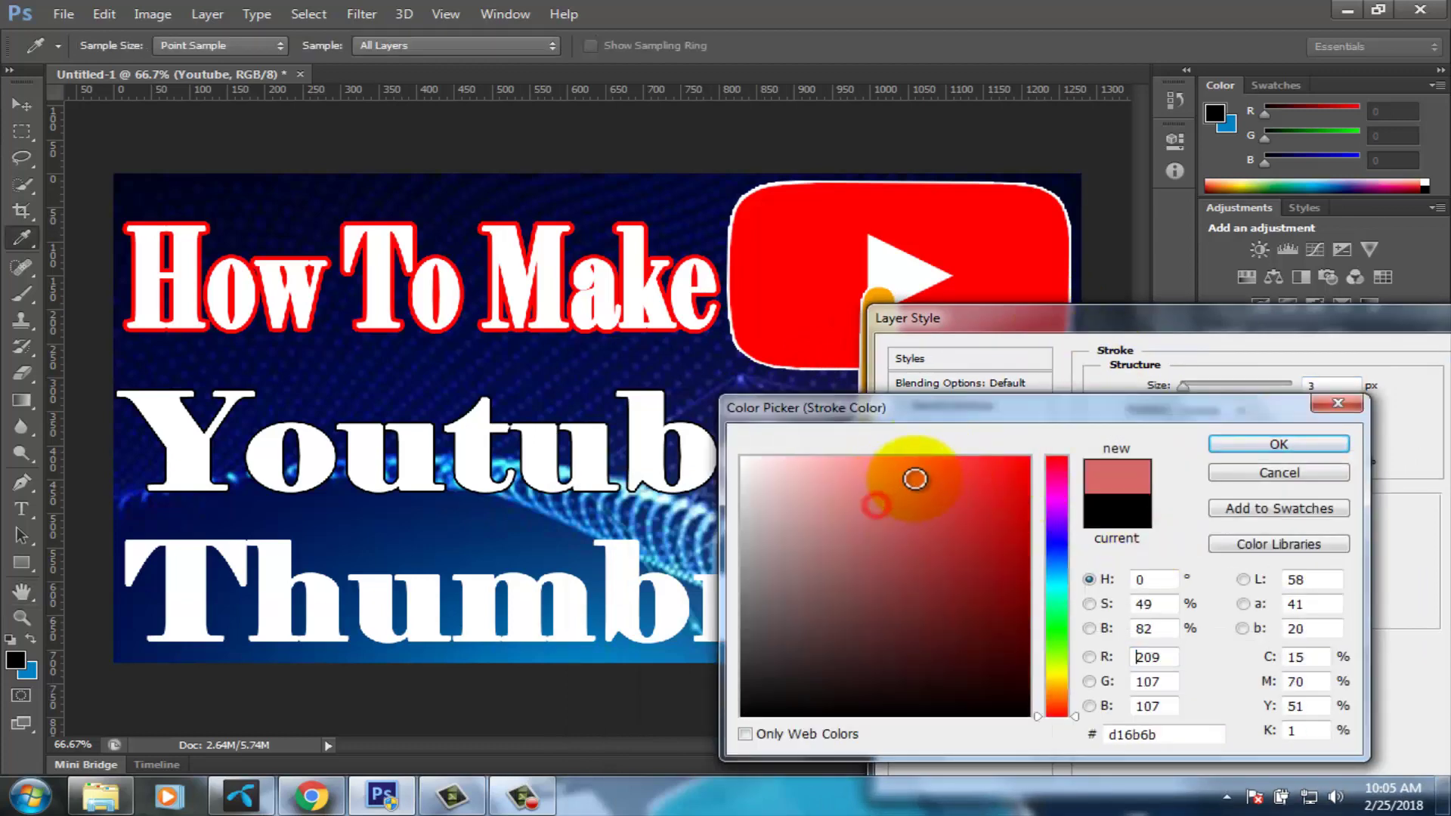
left_click(1031, 464)
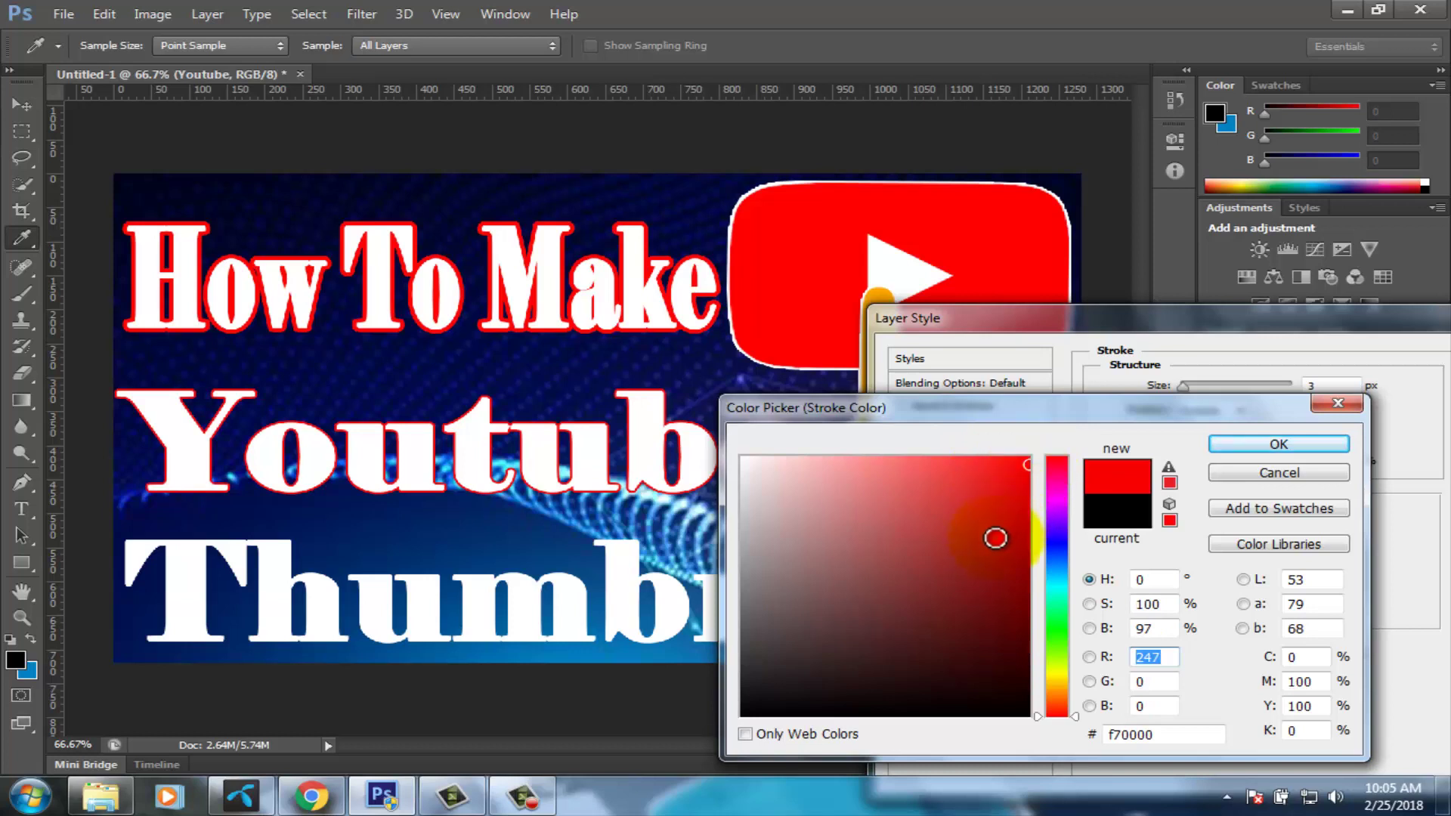
left_click(1041, 562)
left_click_drag(1041, 562, 1036, 453)
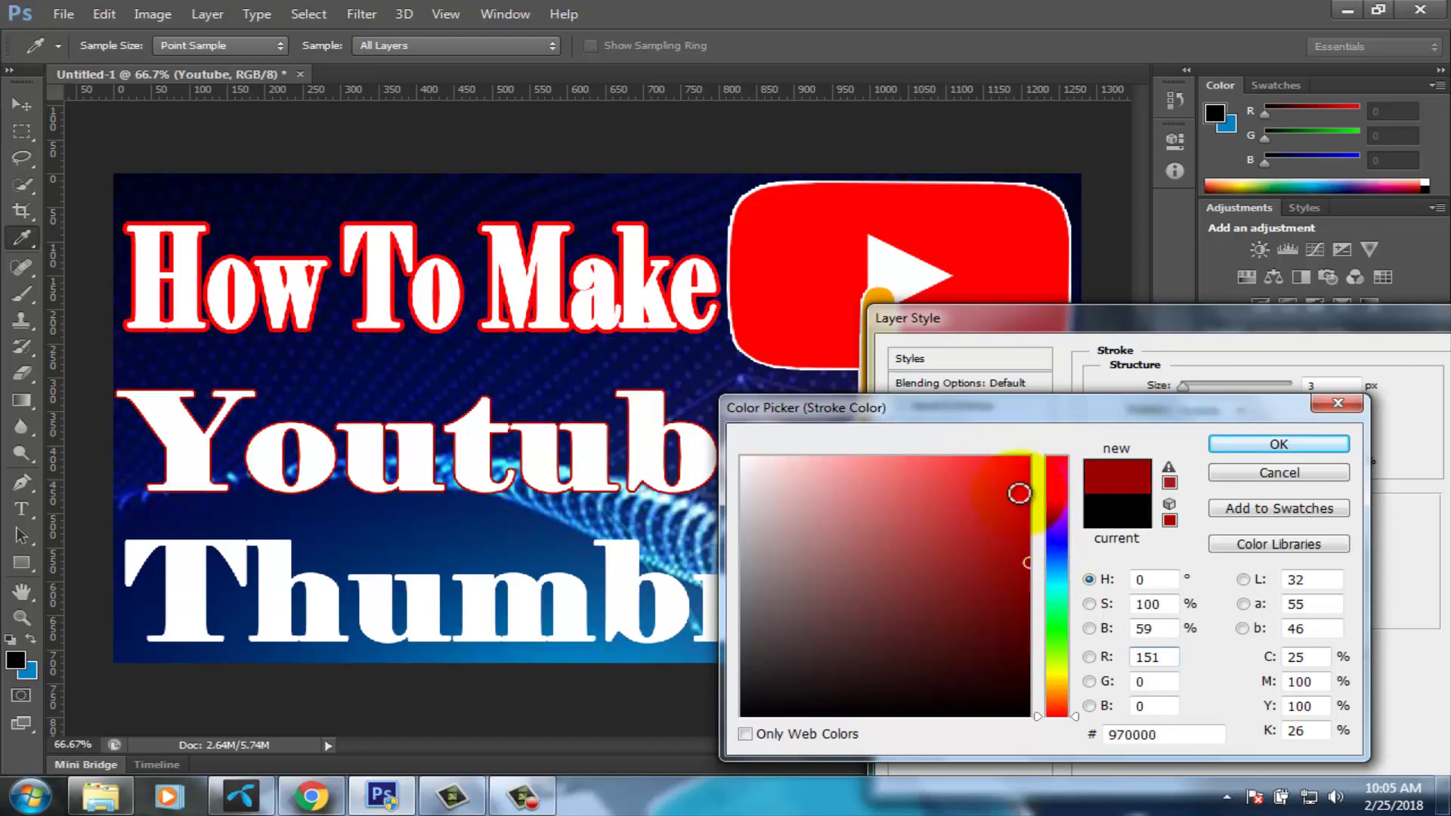
left_click(1267, 443)
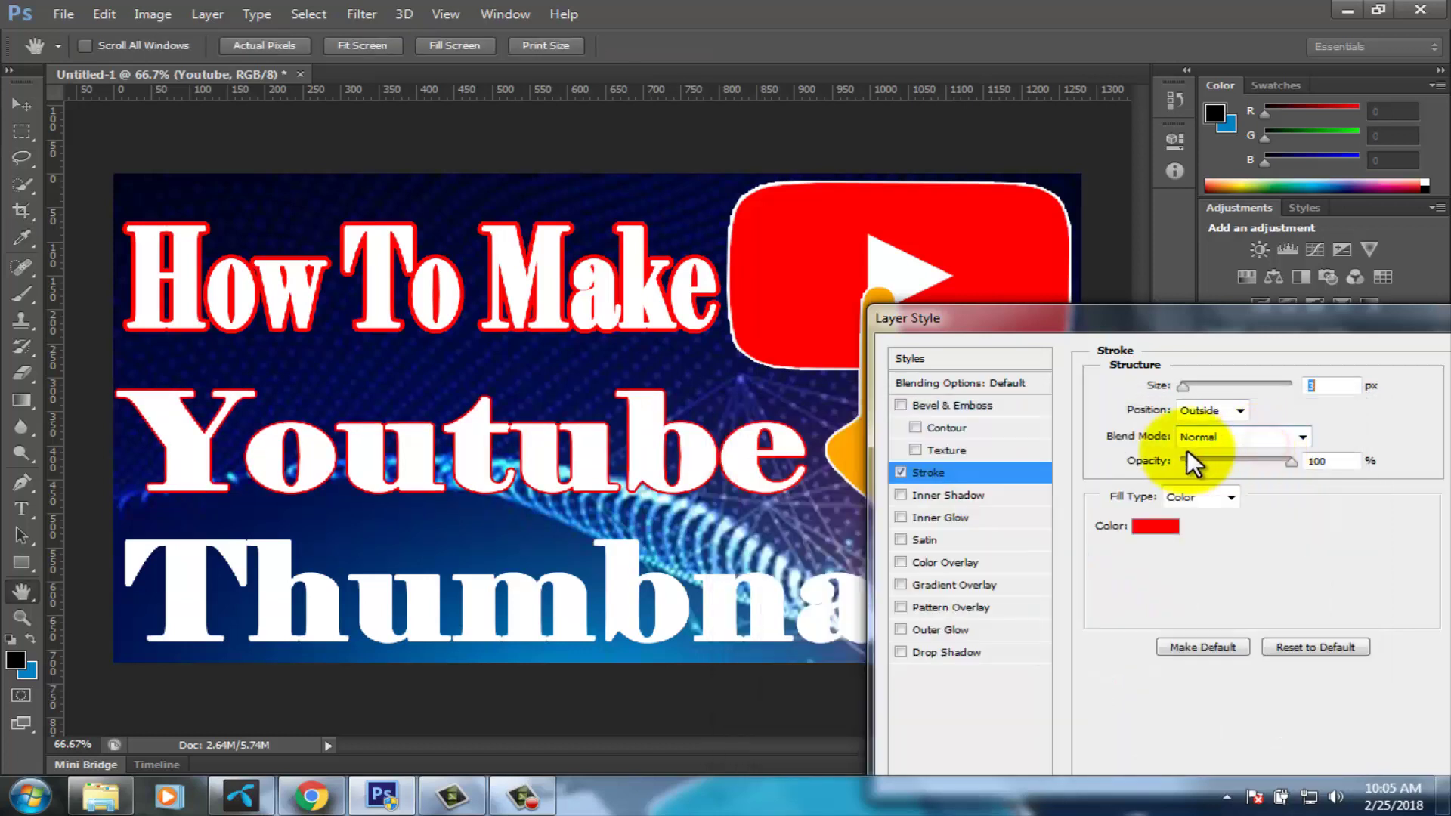
Set the Youtube stroke size to 6 px and apply it.
left_click_drag(1183, 386, 1187, 385)
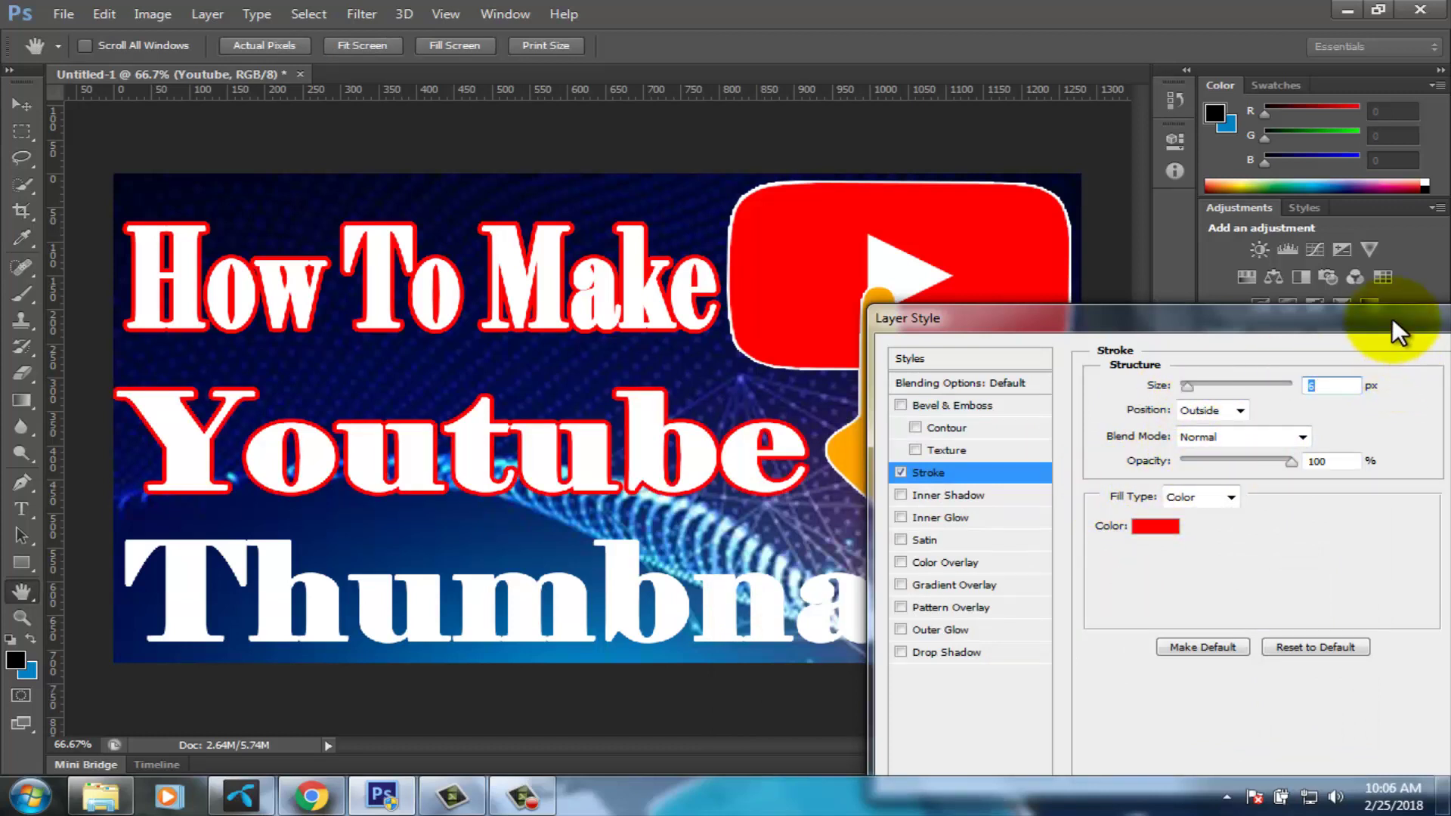
left_click_drag(1322, 329, 1228, 347)
left_click(1345, 383)
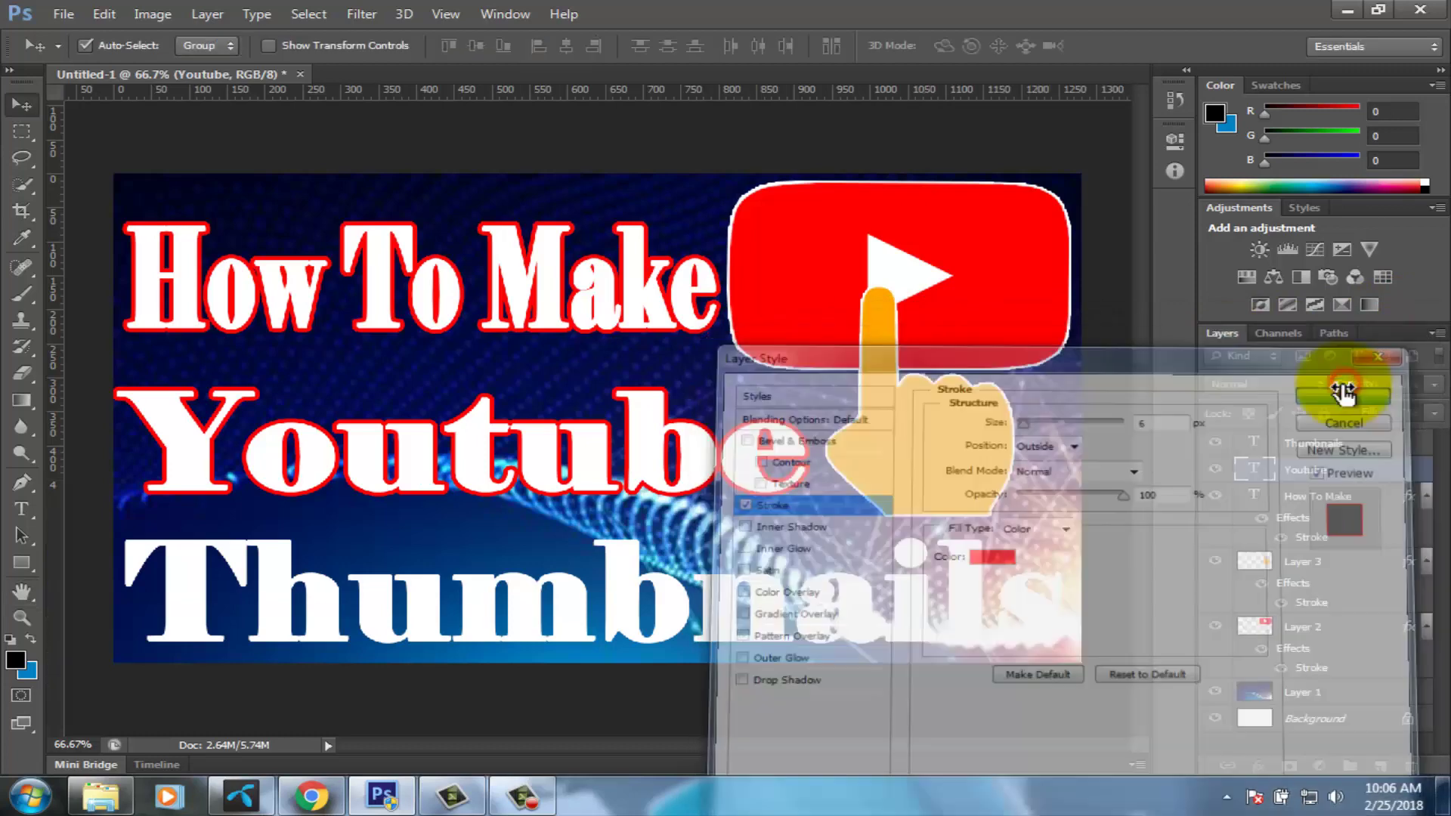
left_click_drag(1294, 492, 1296, 446)
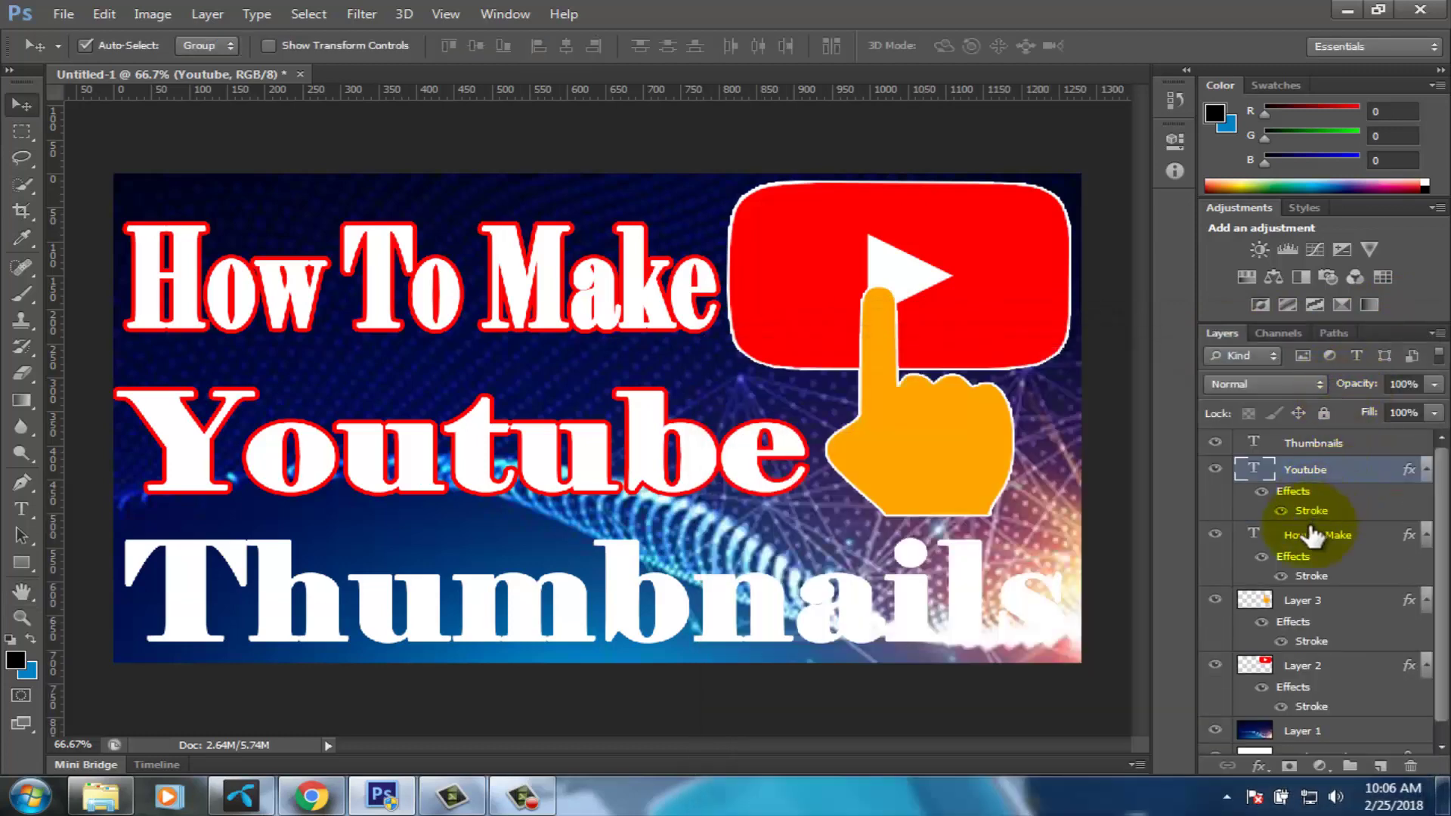
Apply a black 7 px stroke to the Thumbnails text layer.
right_click(1295, 445)
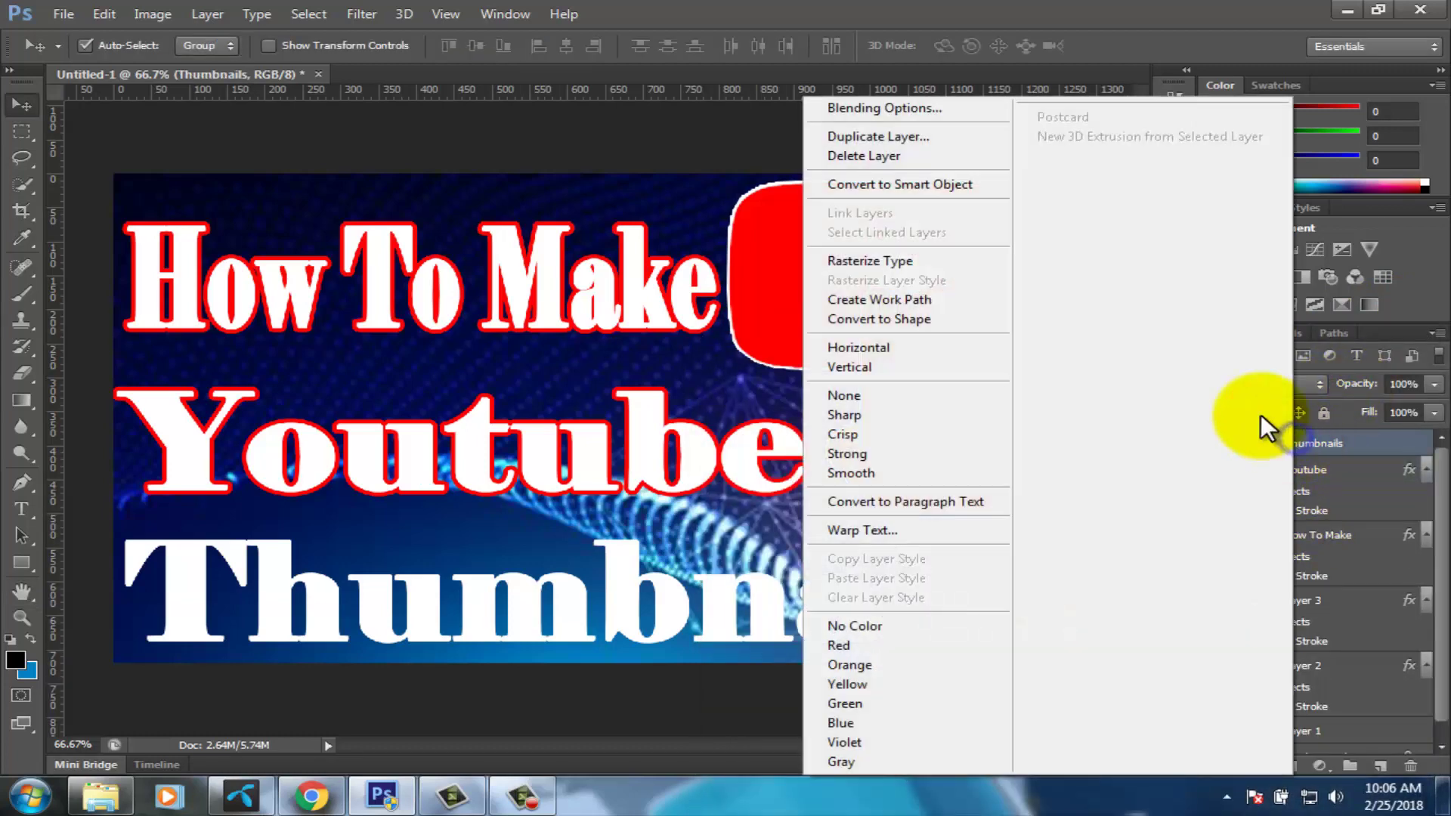
left_click(882, 108)
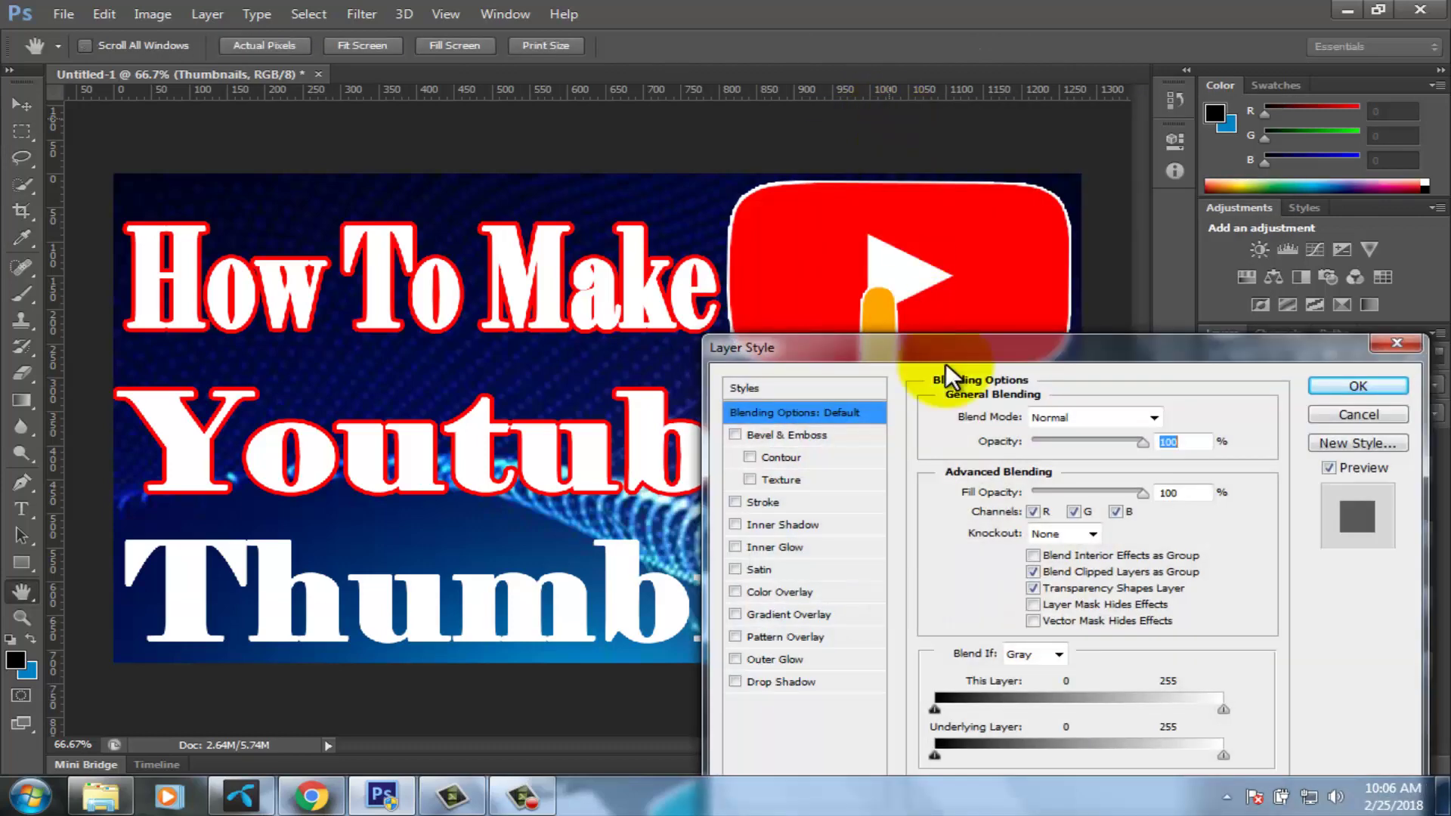
left_click(776, 497)
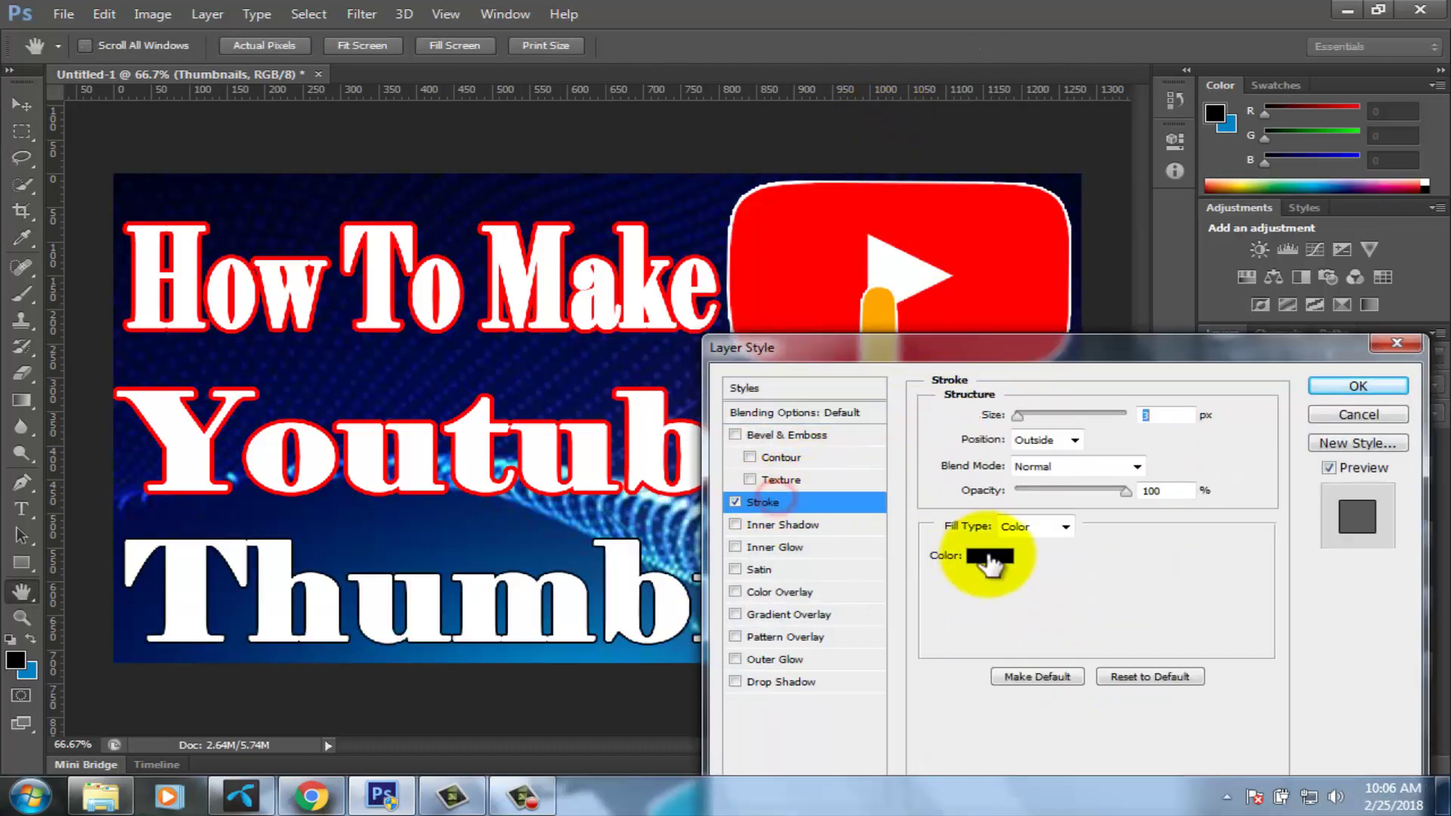
left_click(990, 557)
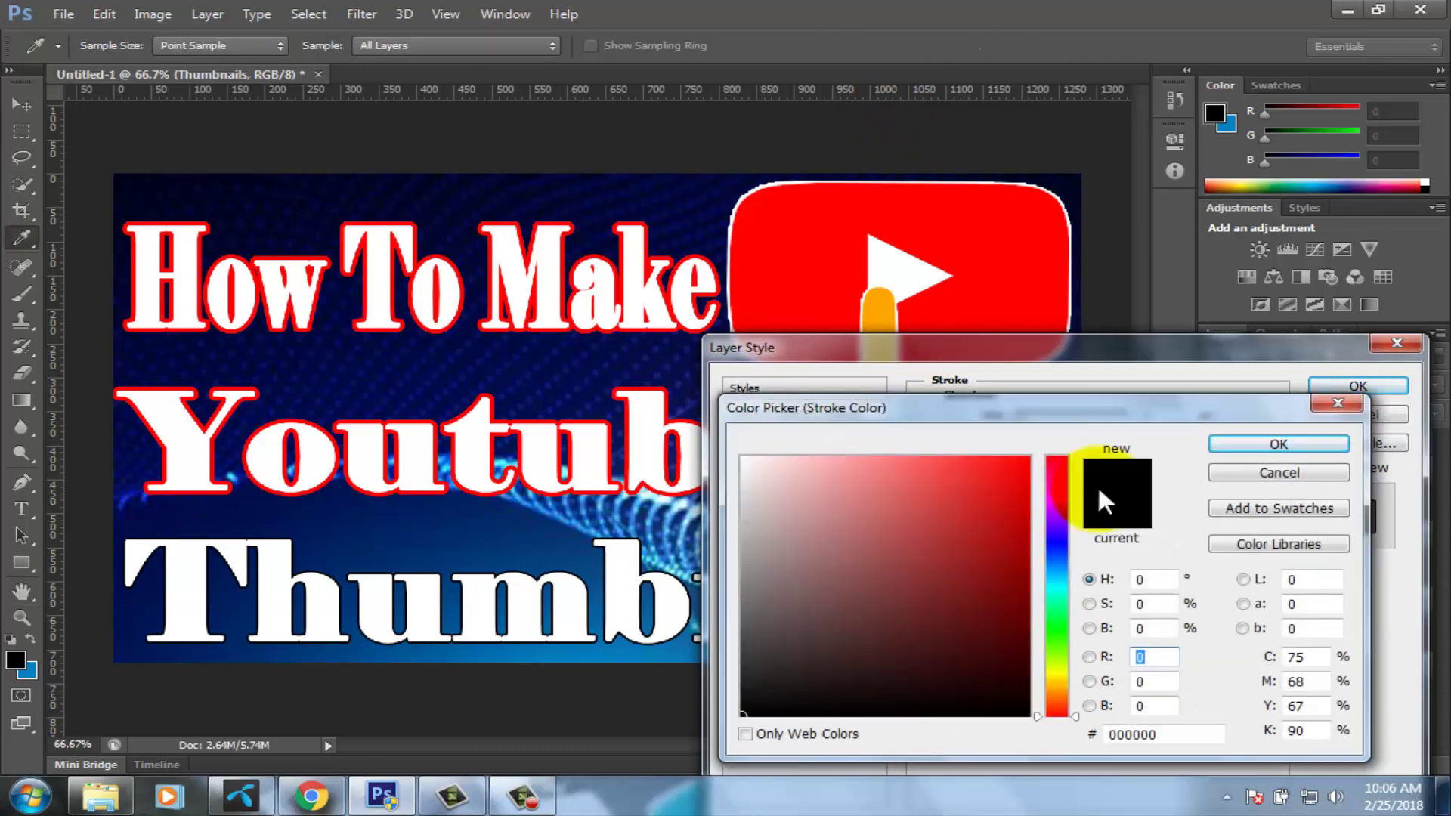
left_click(1222, 473)
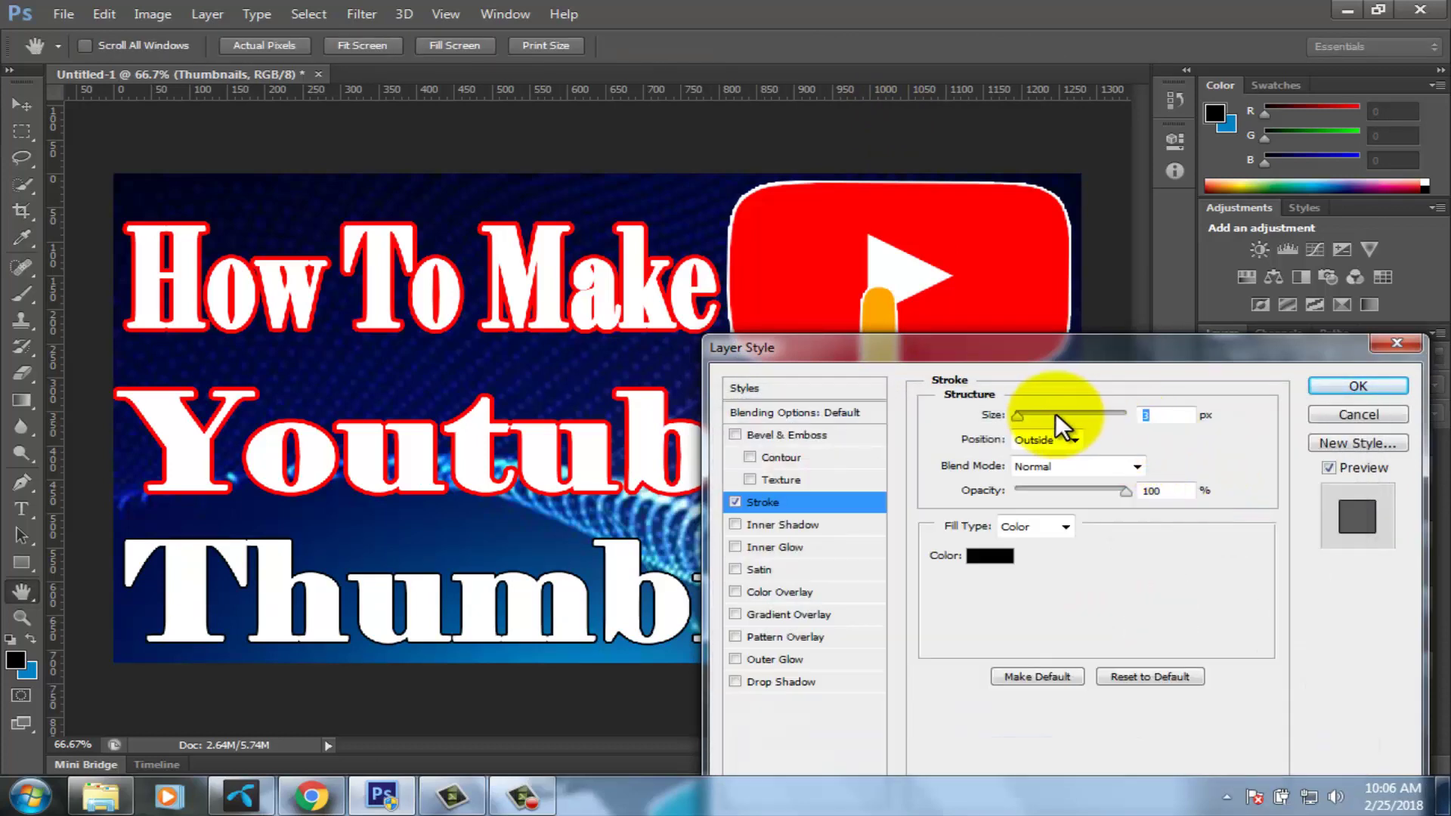
left_click_drag(1018, 421, 1023, 420)
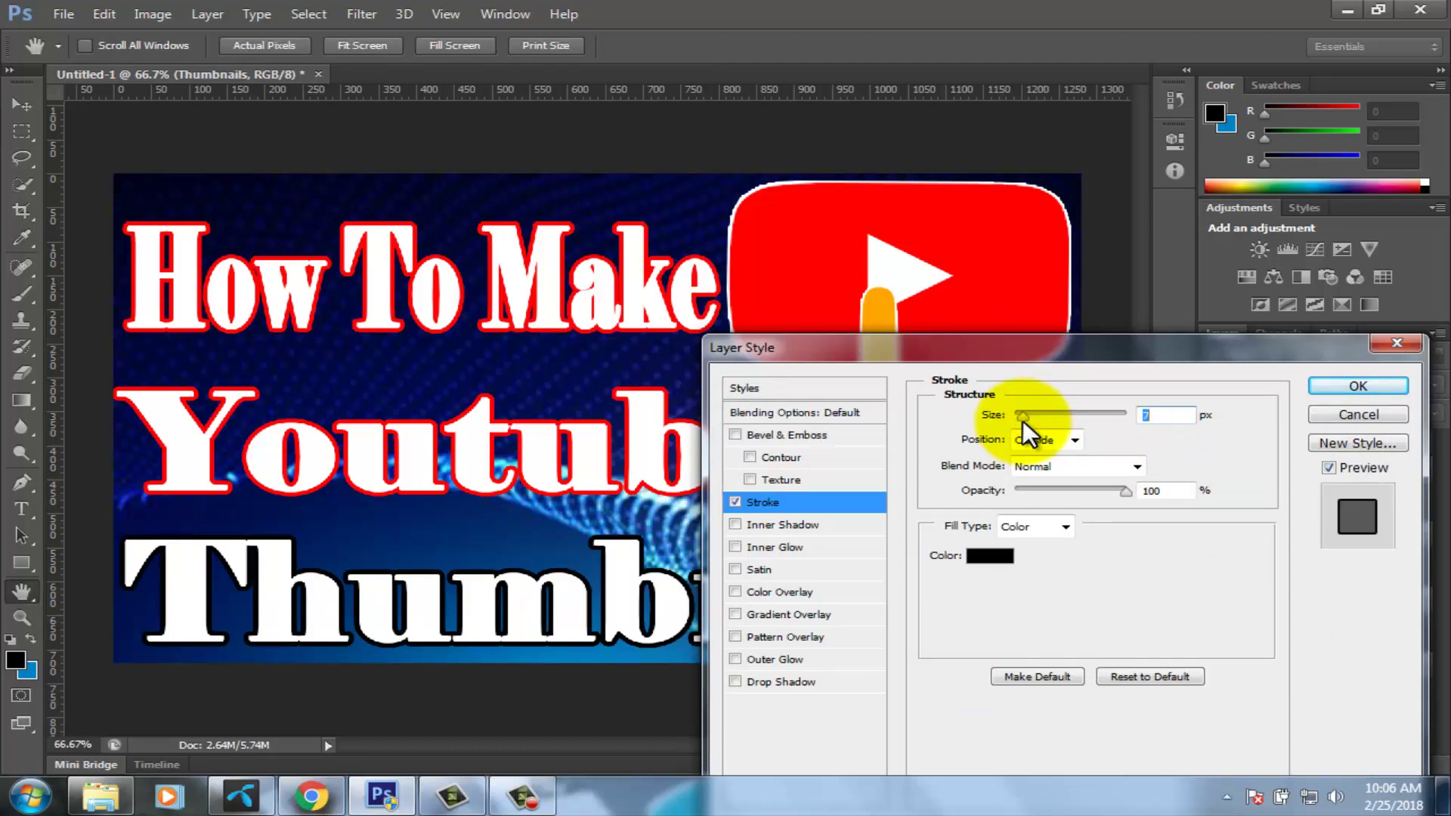
left_click(1336, 384)
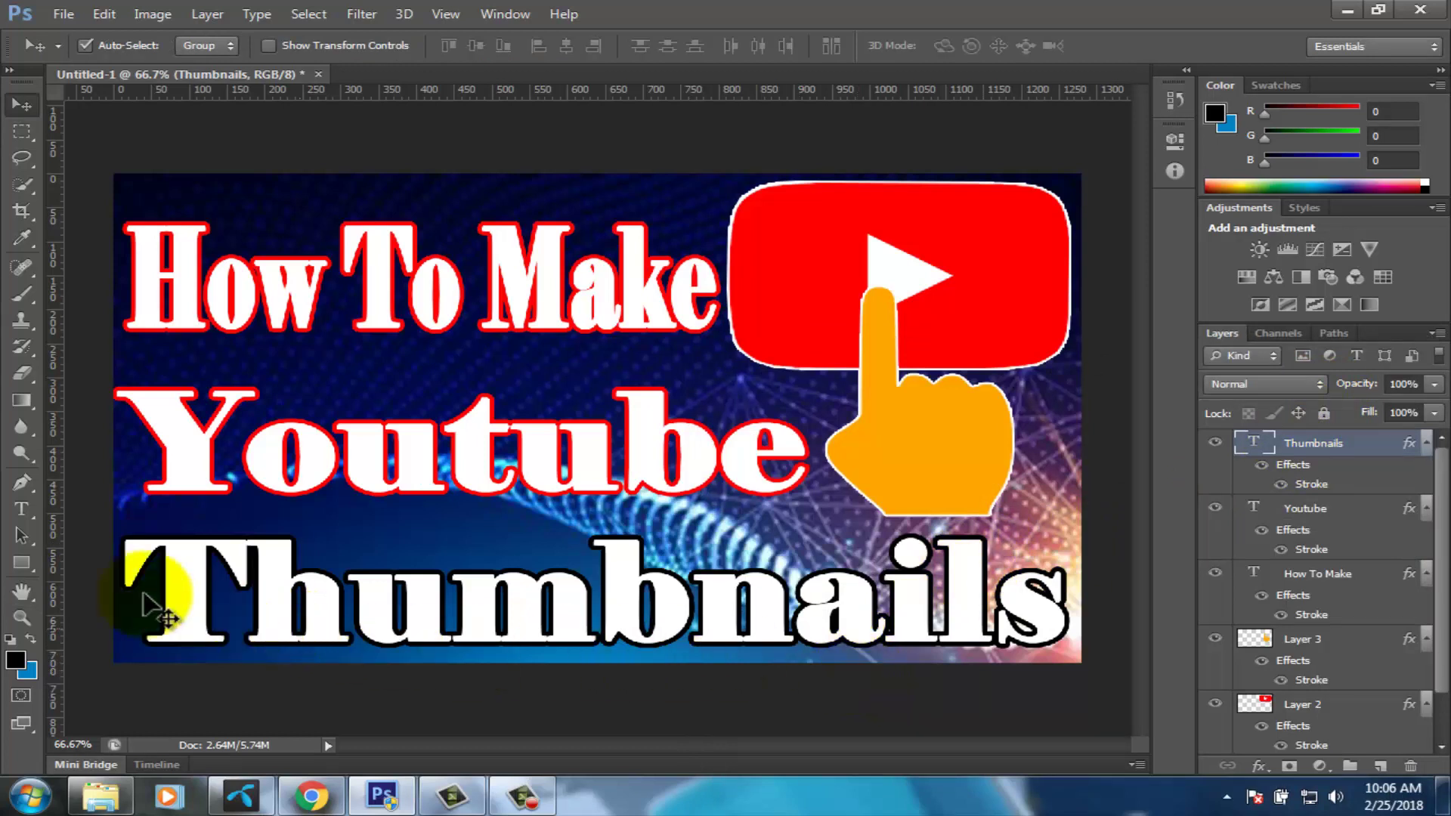
Draw a black rectangle at 30% opacity across the Youtube line, below the Youtube layer.
left_click(20, 563)
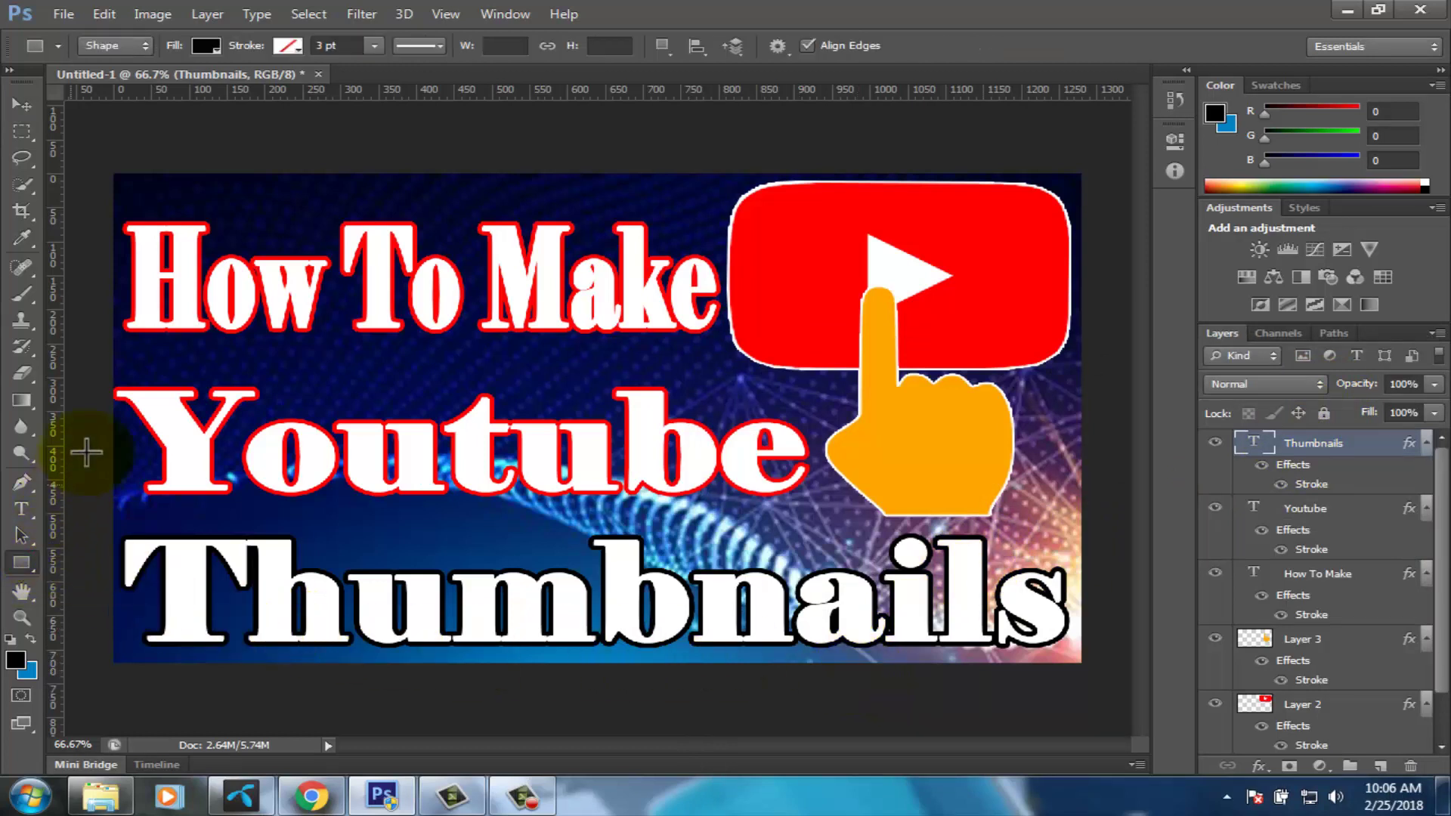
mouse_move(113, 380)
left_mouse_down()
mouse_move(396, 505)
mouse_move(817, 538)
left_mouse_up()
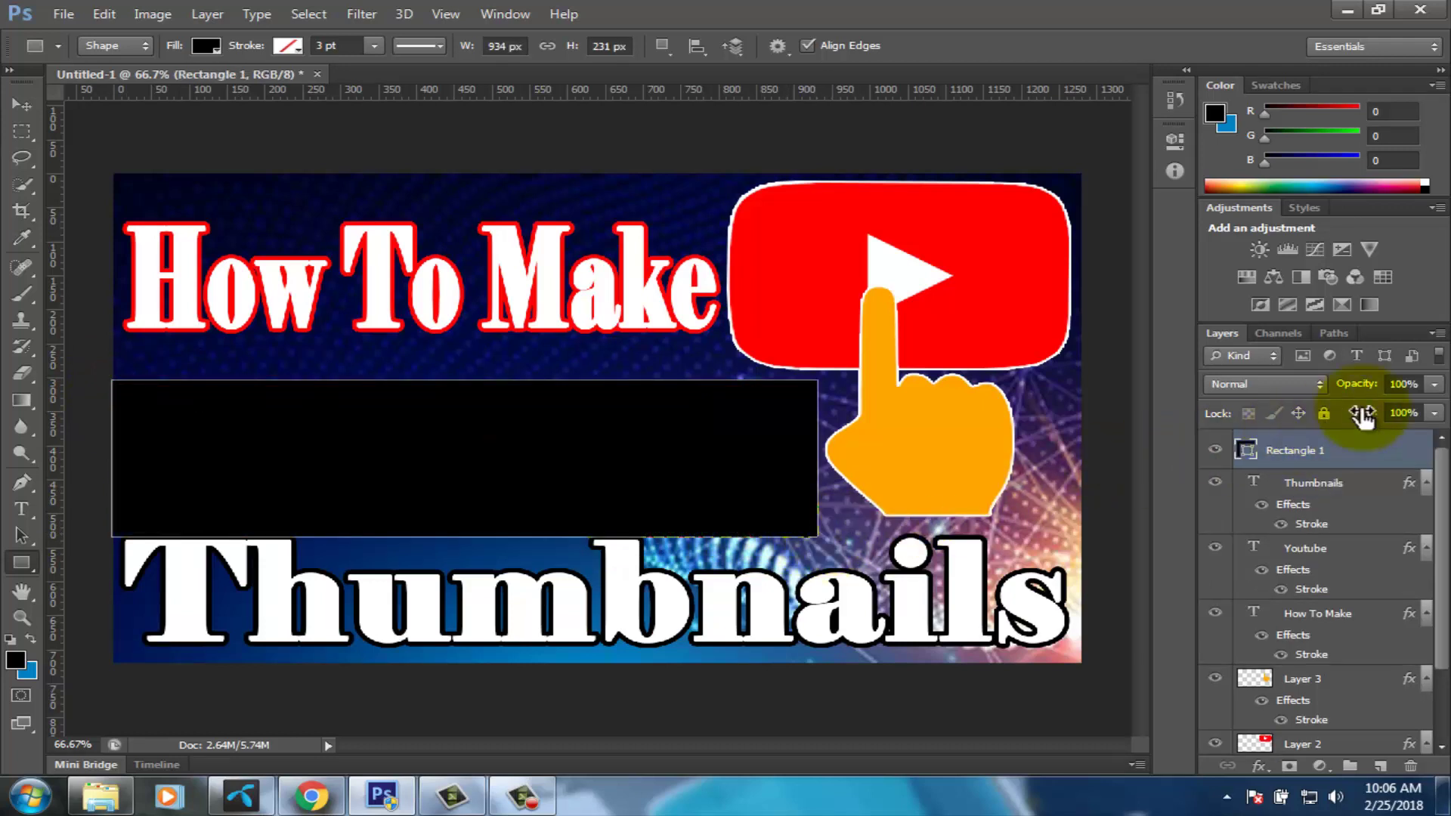
left_click(1435, 385)
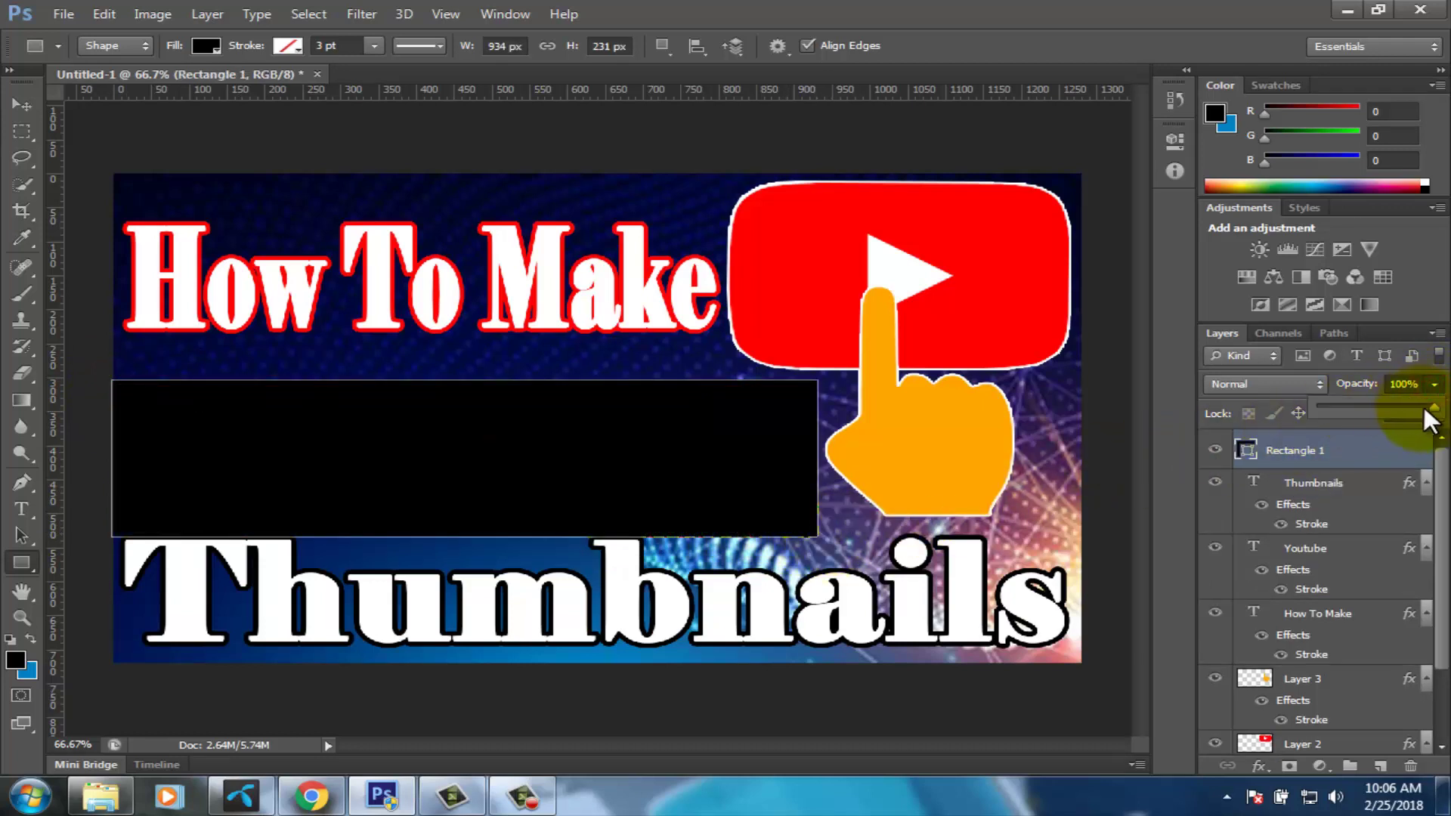
left_click_drag(1432, 409, 1349, 431)
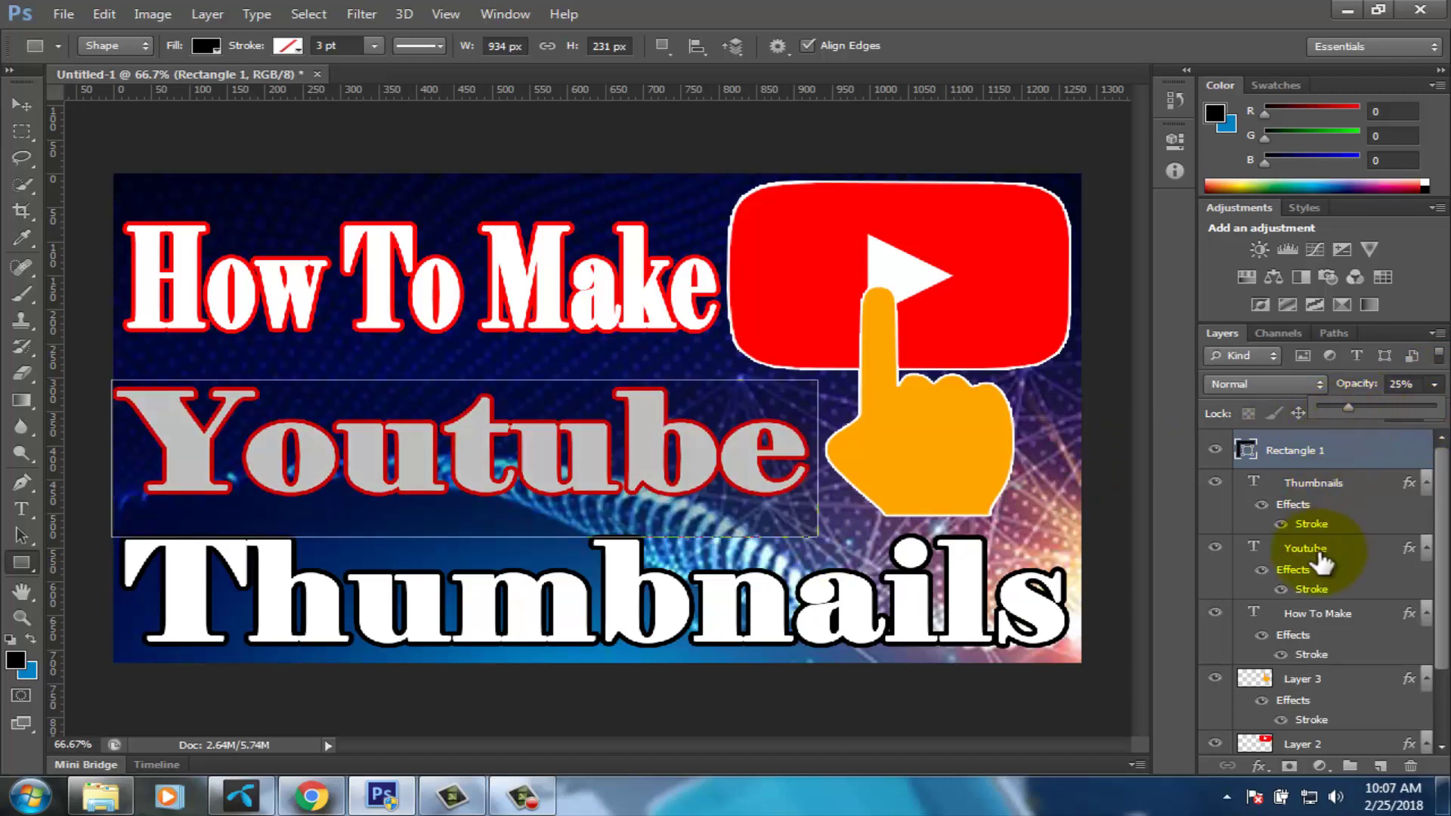
left_click_drag(1321, 563, 1321, 452)
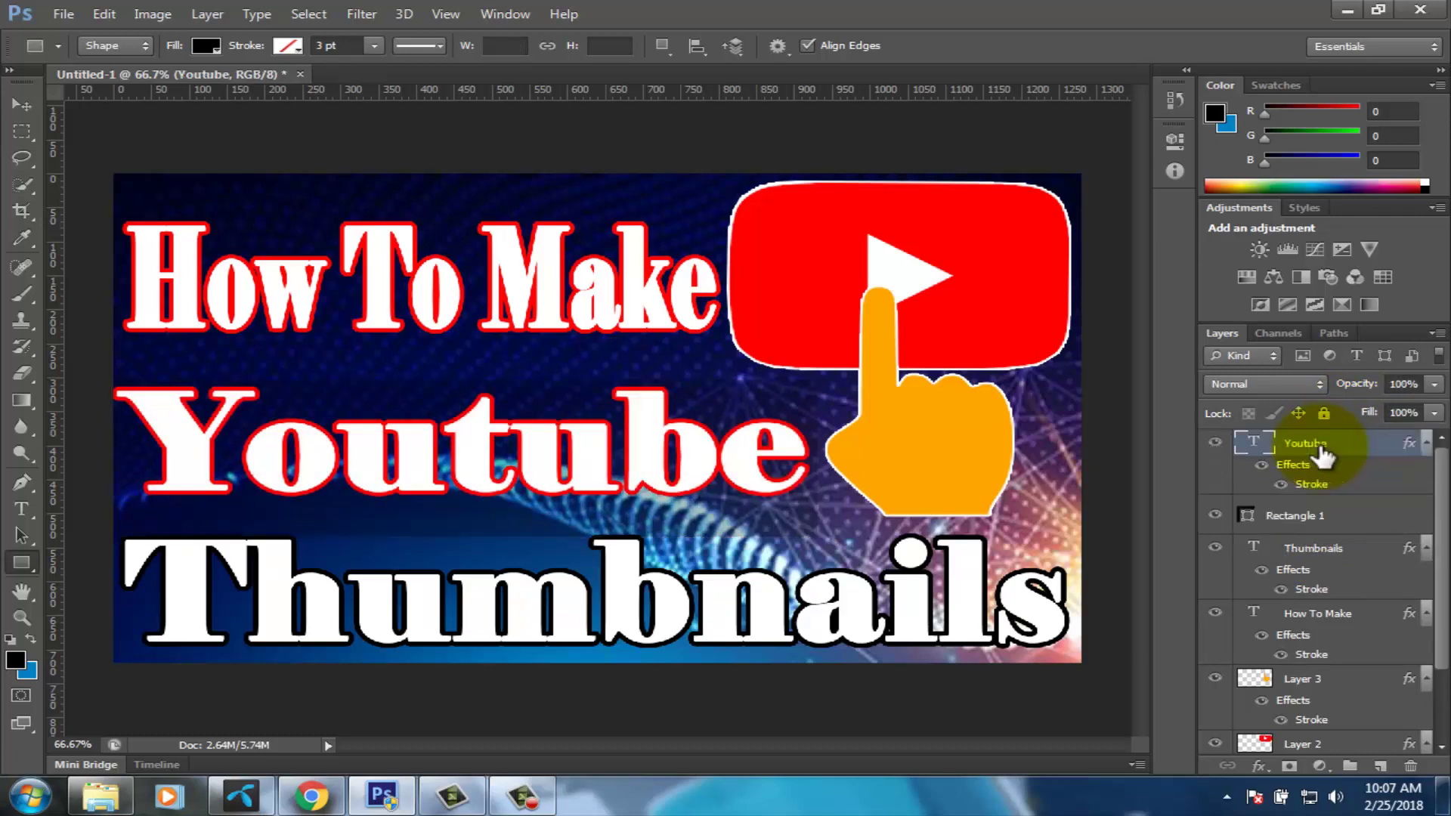
left_click(1294, 515)
Save the thumbnail as JPEG 'test 2' and set quality to 12 (Maximum).
key("v")
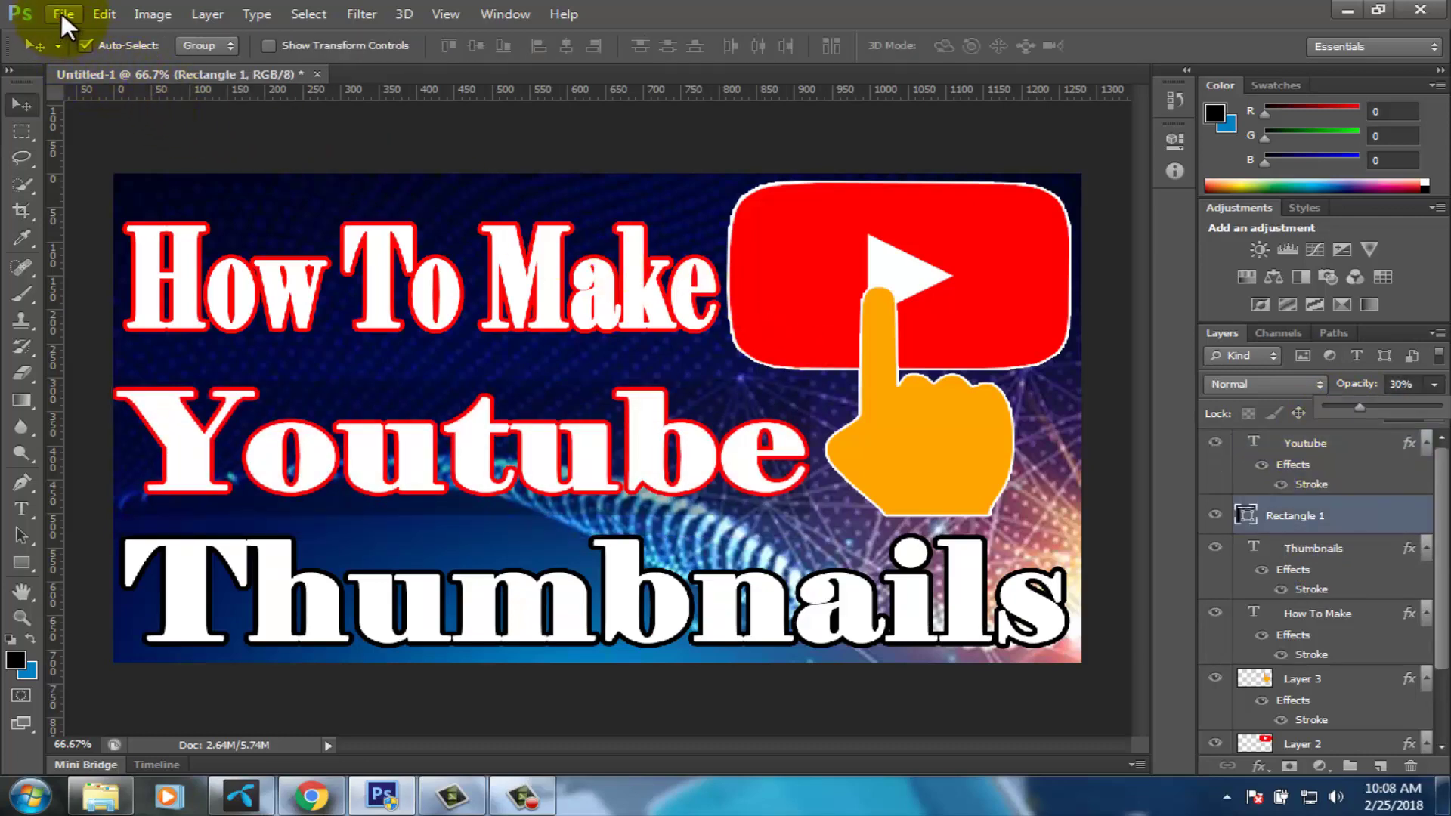
left_click(61, 12)
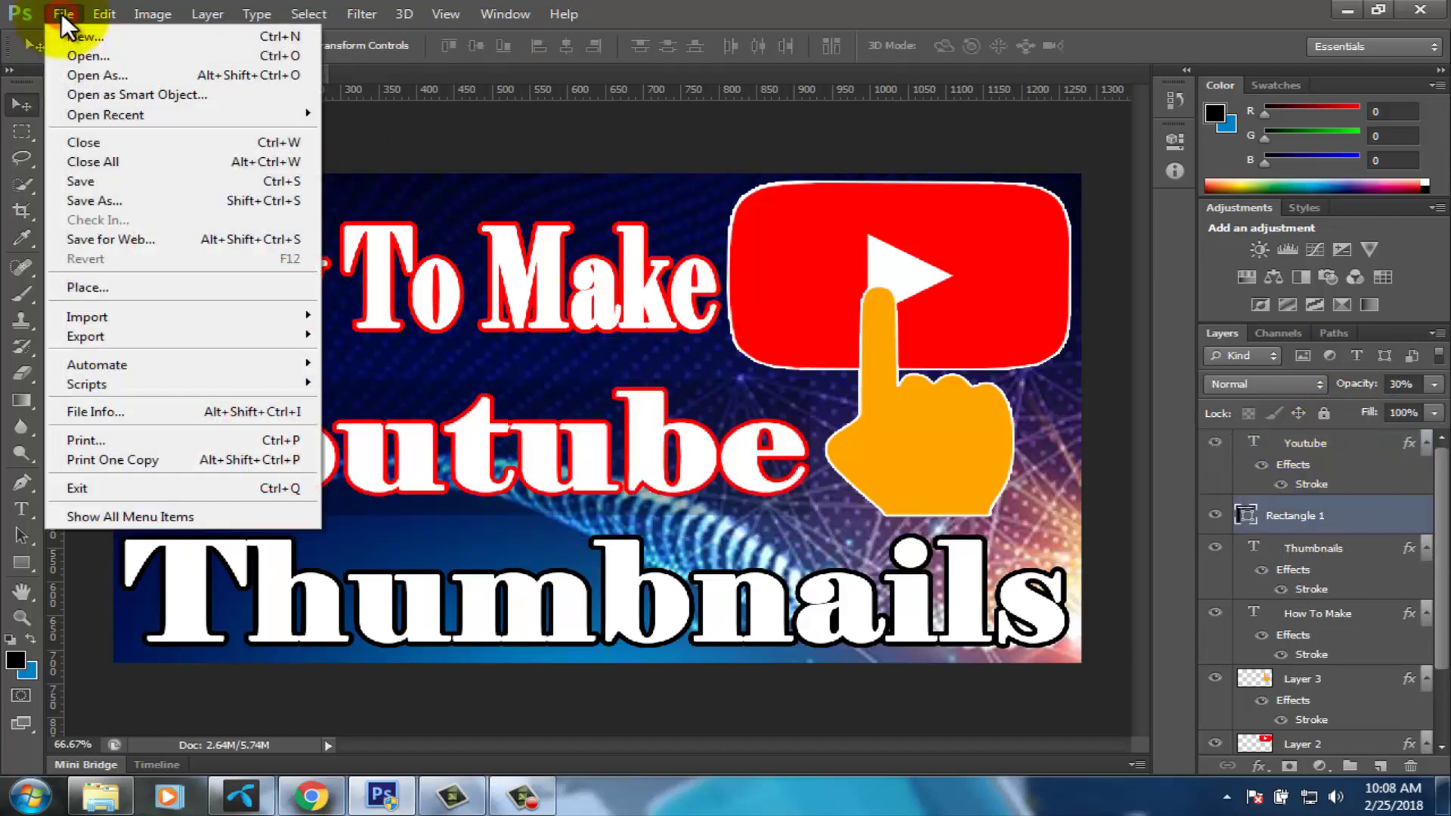
left_click(70, 201)
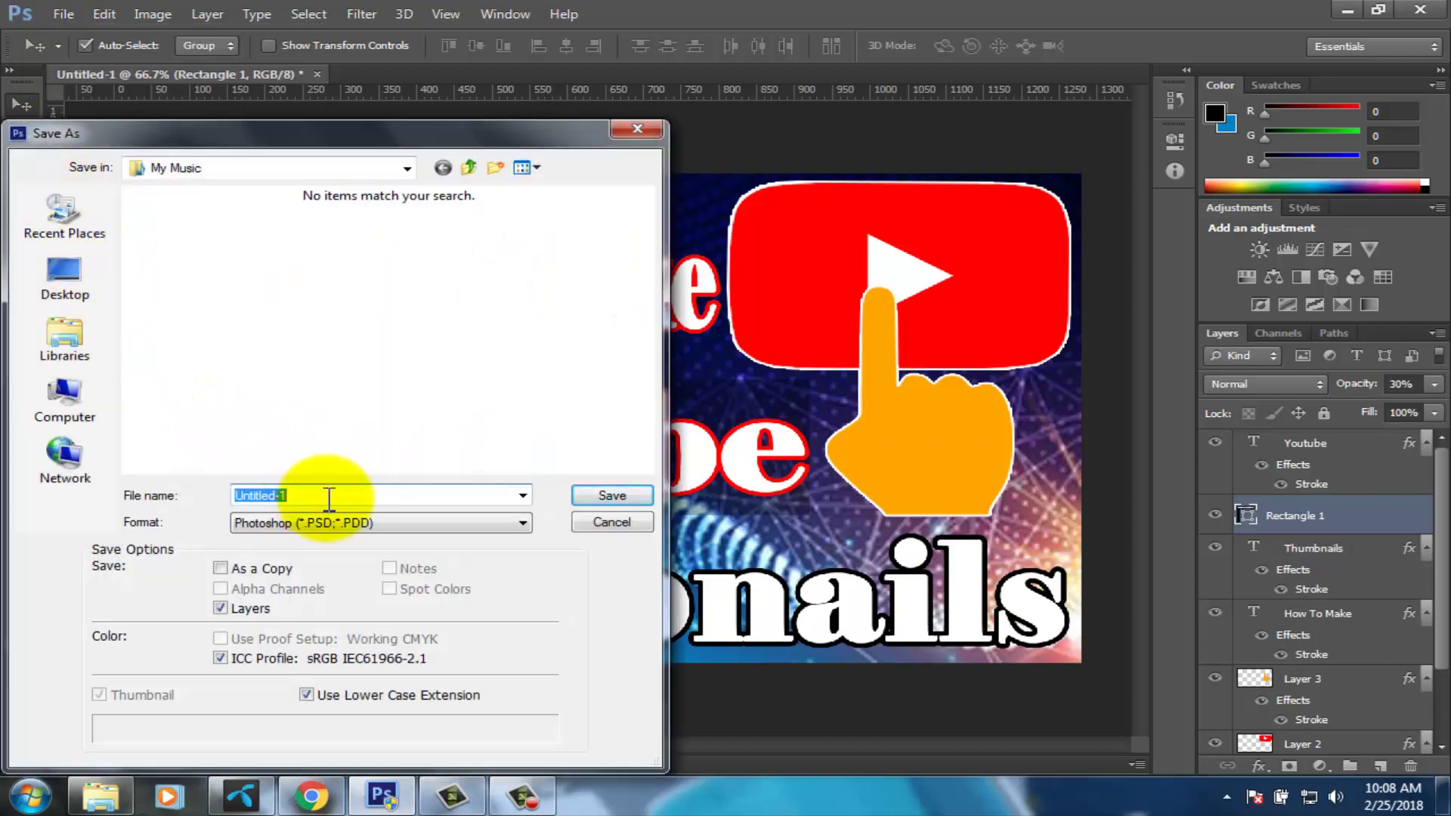
type("te")
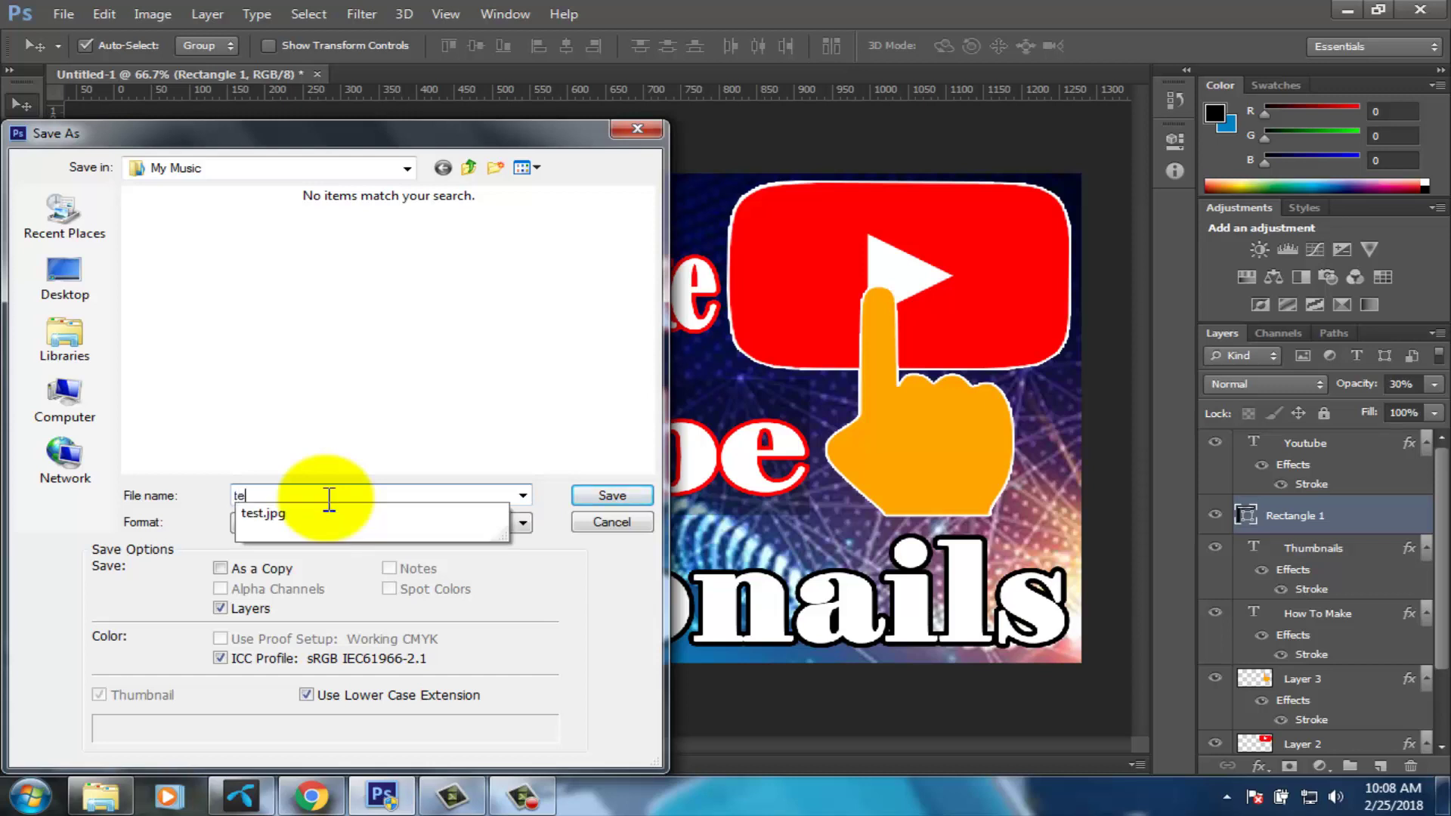
type("st 2")
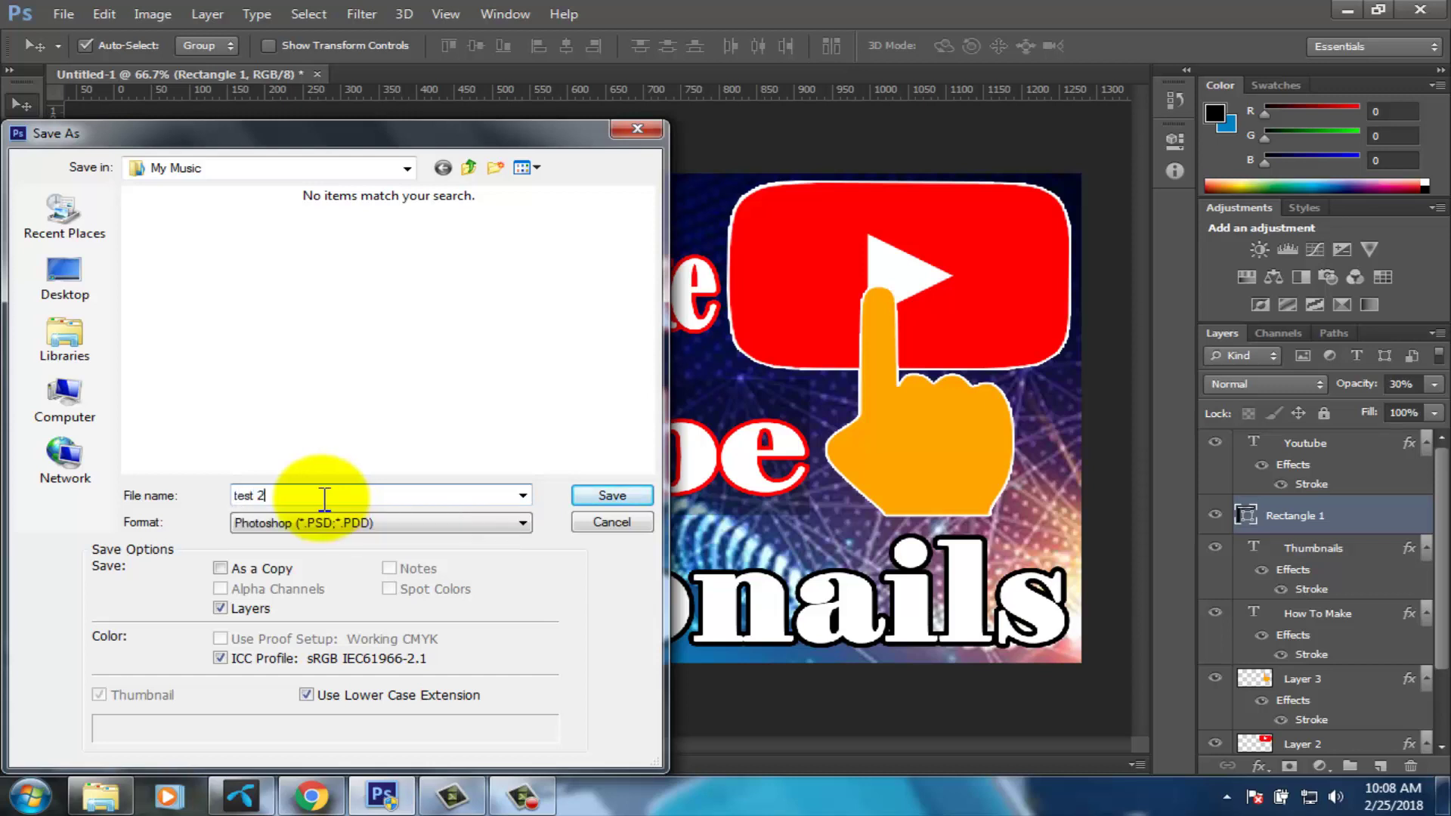
left_click(324, 521)
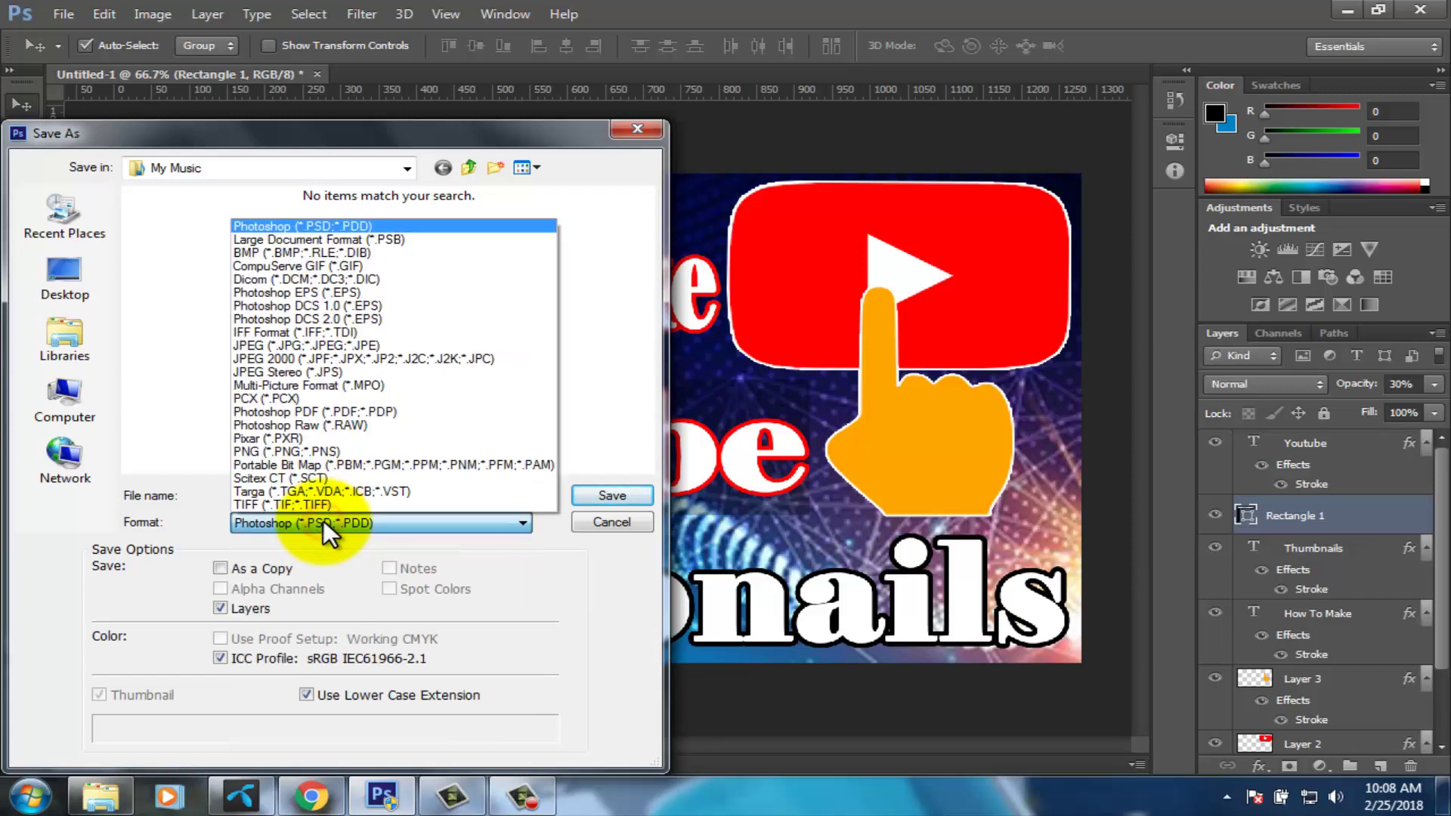
left_click(318, 346)
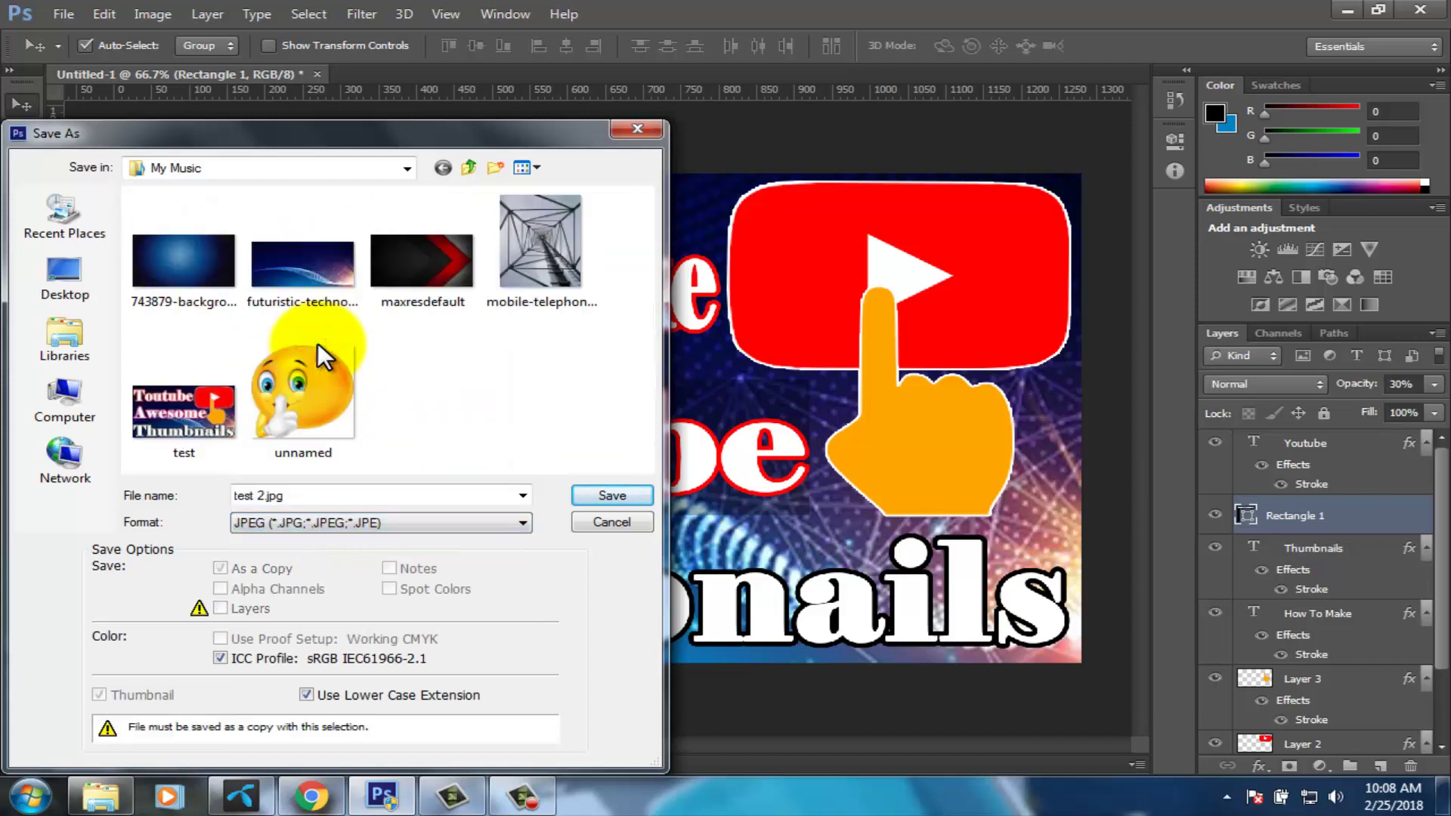
left_click(604, 497)
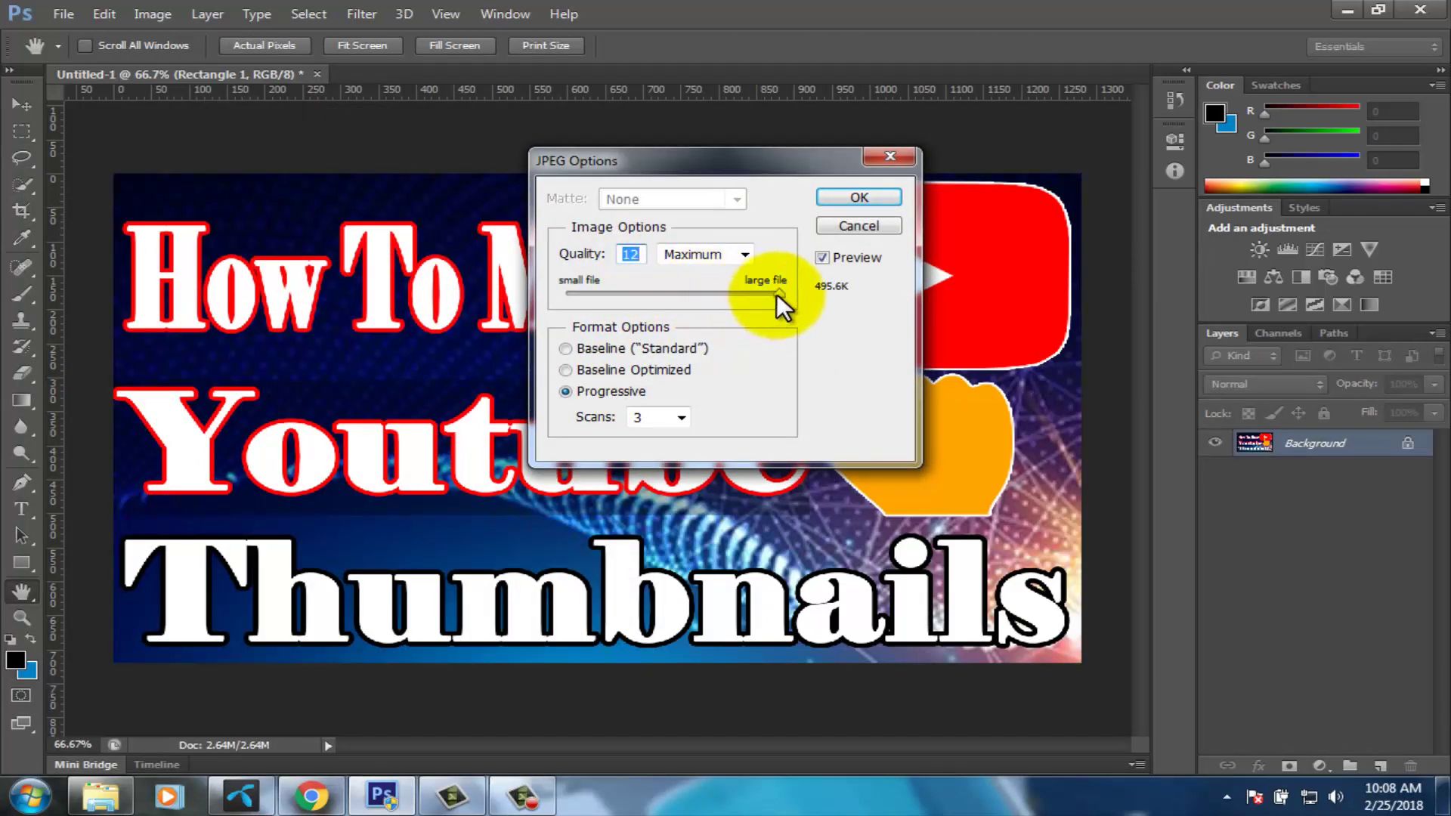
mouse_move(779, 293)
left_mouse_down()
mouse_move(717, 295)
mouse_move(778, 306)
left_mouse_up()
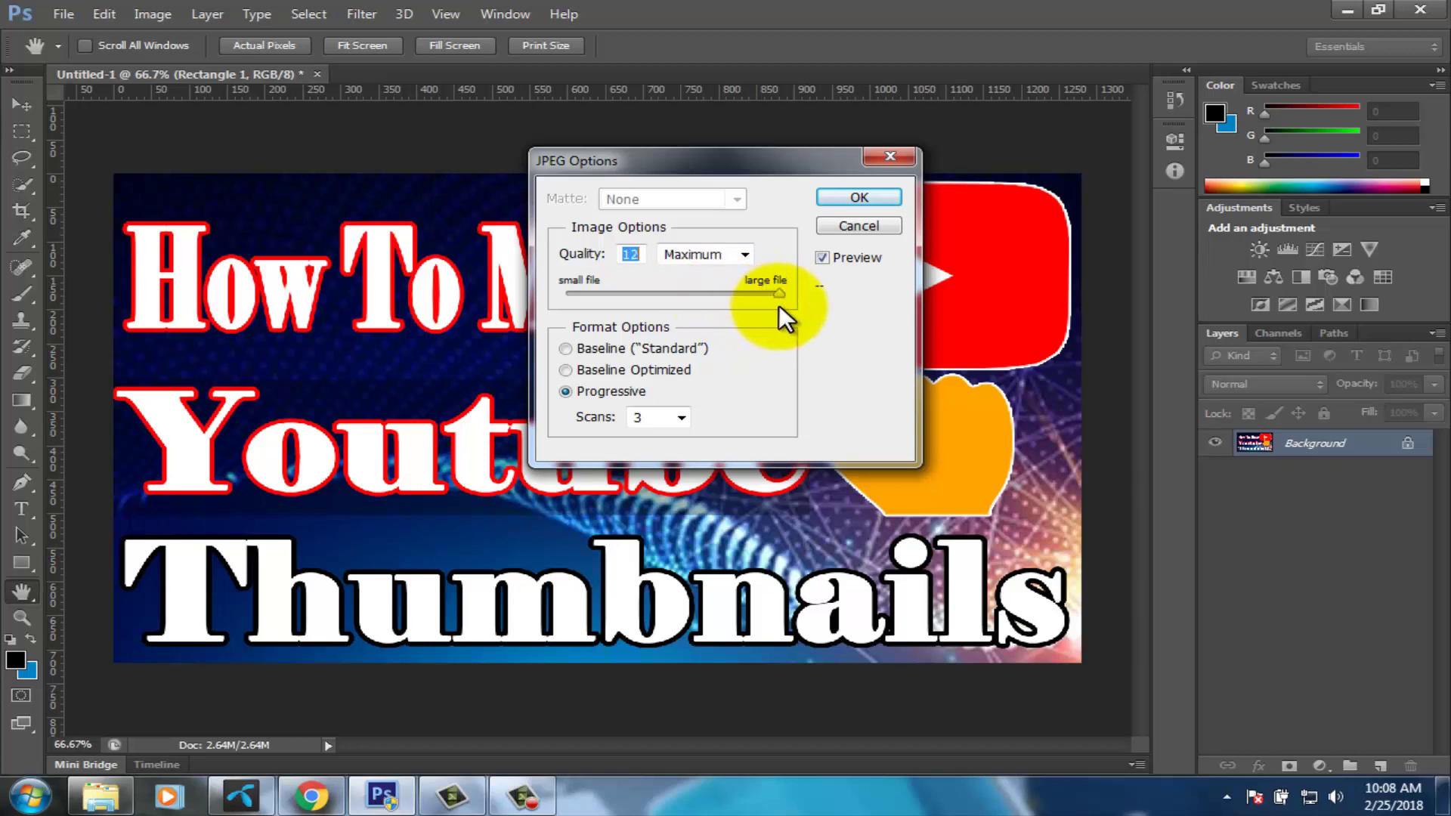
Confirm the JPEG options at maximum quality to complete saving test 2.jpg.
left_click(850, 198)
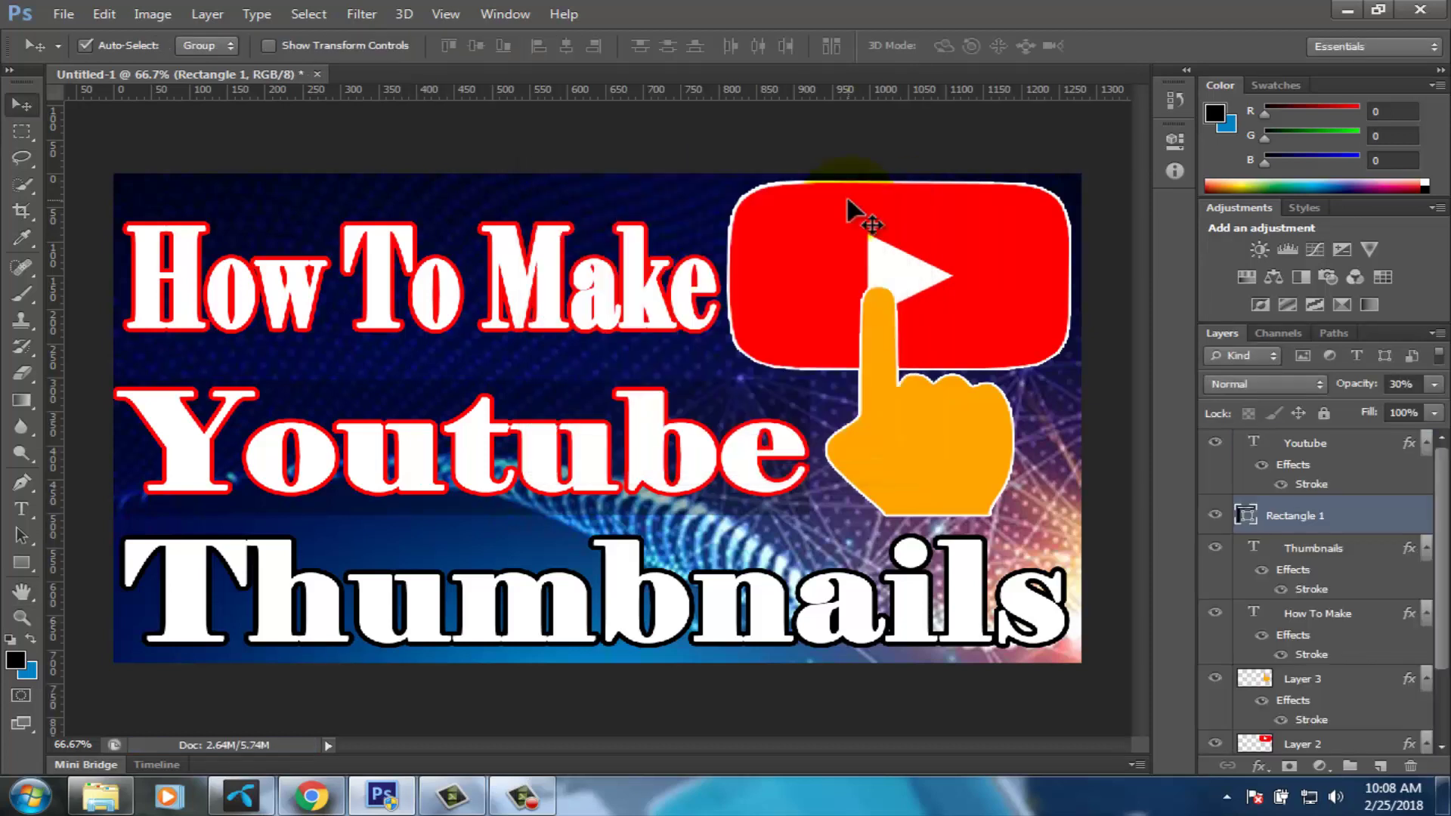